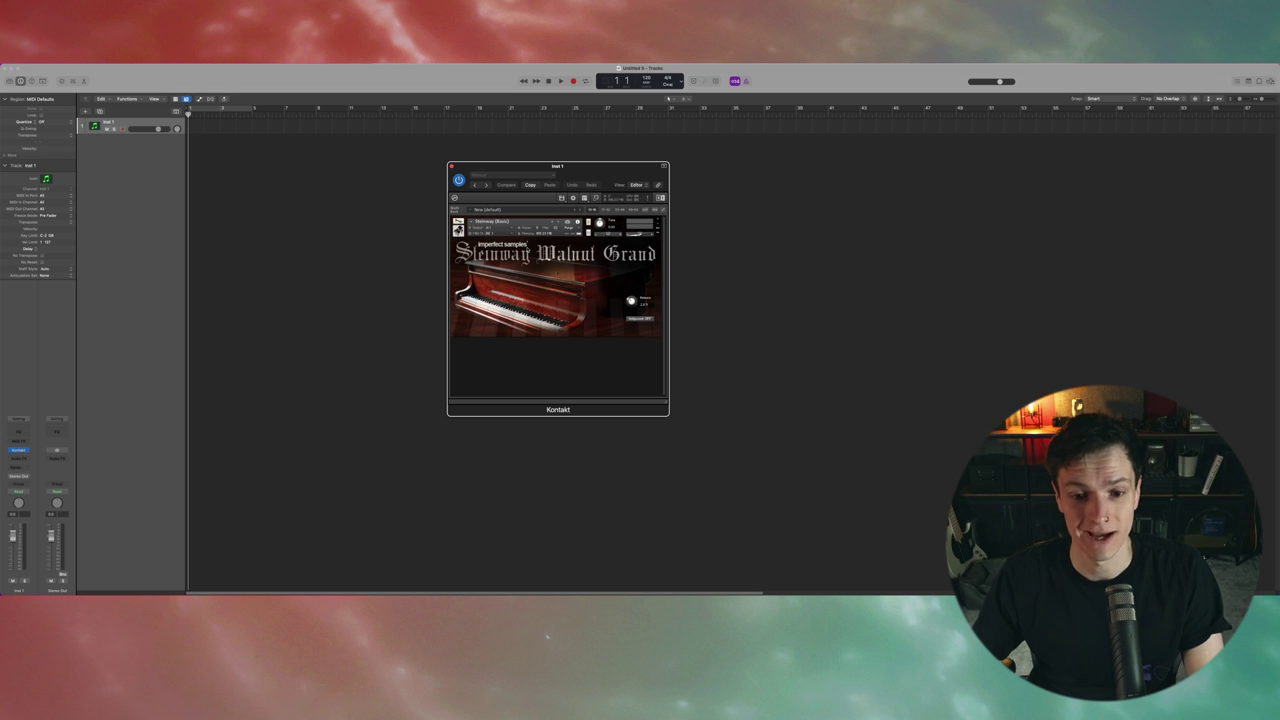
Insert the Arpeggiator into Inst 1's MIDI FX slot, leaving the Audio FX menu unused.
{"action": "left_click", "coordinate": [19, 459]}
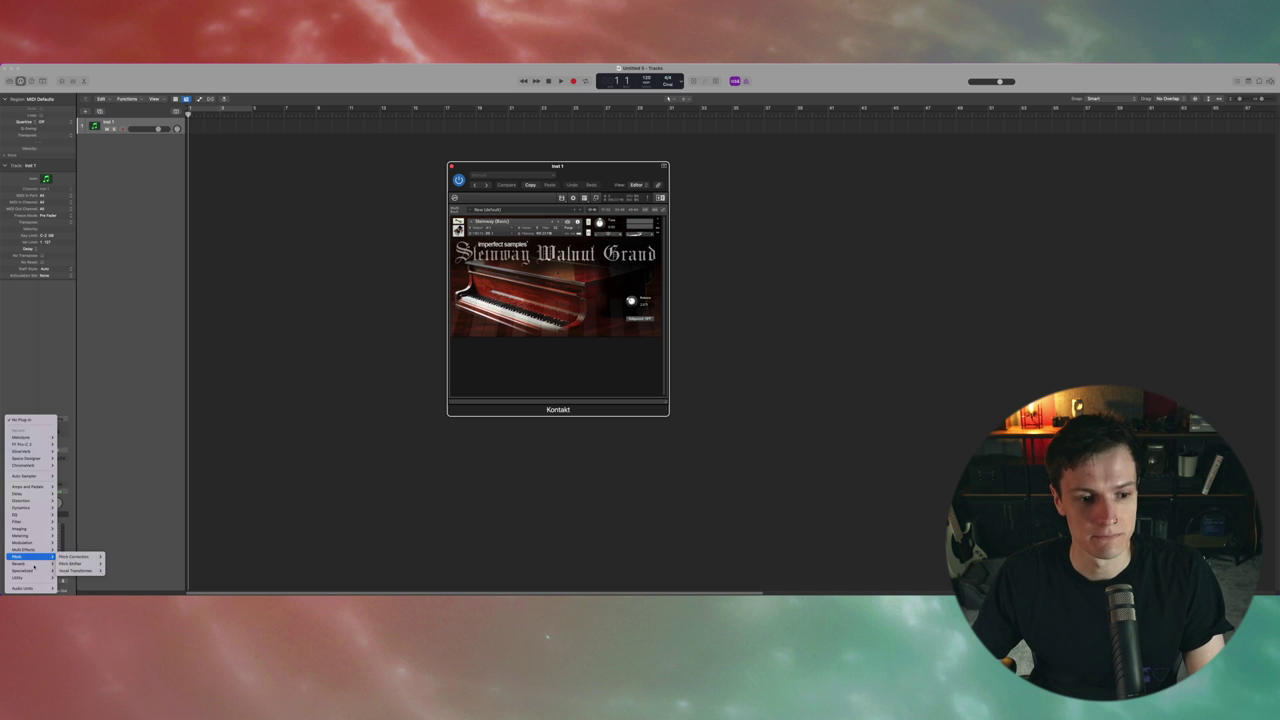
{"action": "mouse_move", "coordinate": [31, 589]}
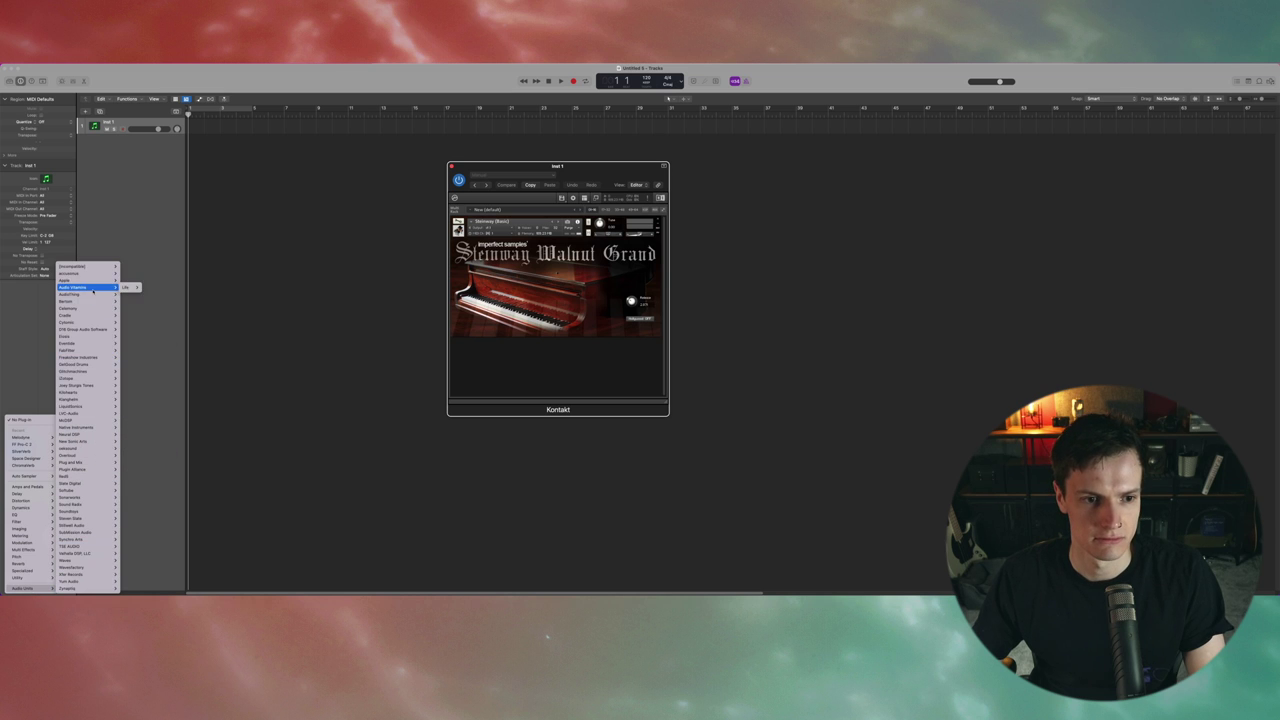
{"action": "left_click", "coordinate": [303, 301]}
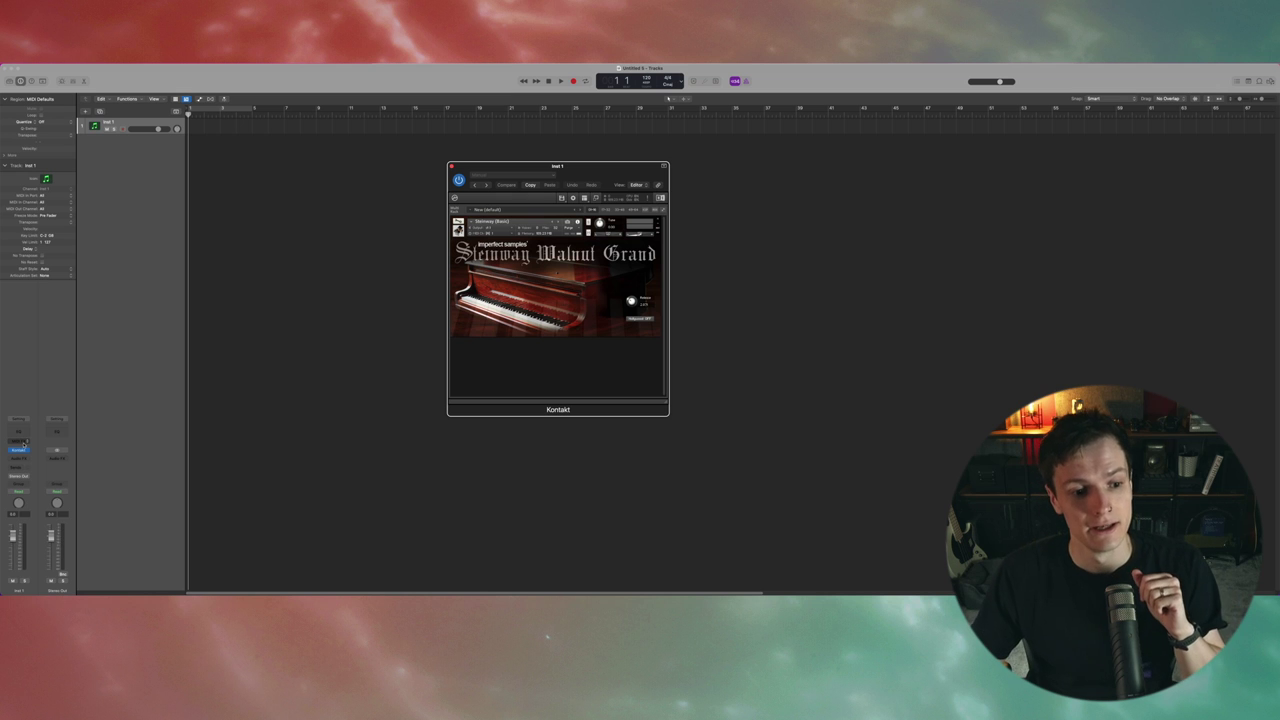
{"action": "left_click", "coordinate": [21, 442]}
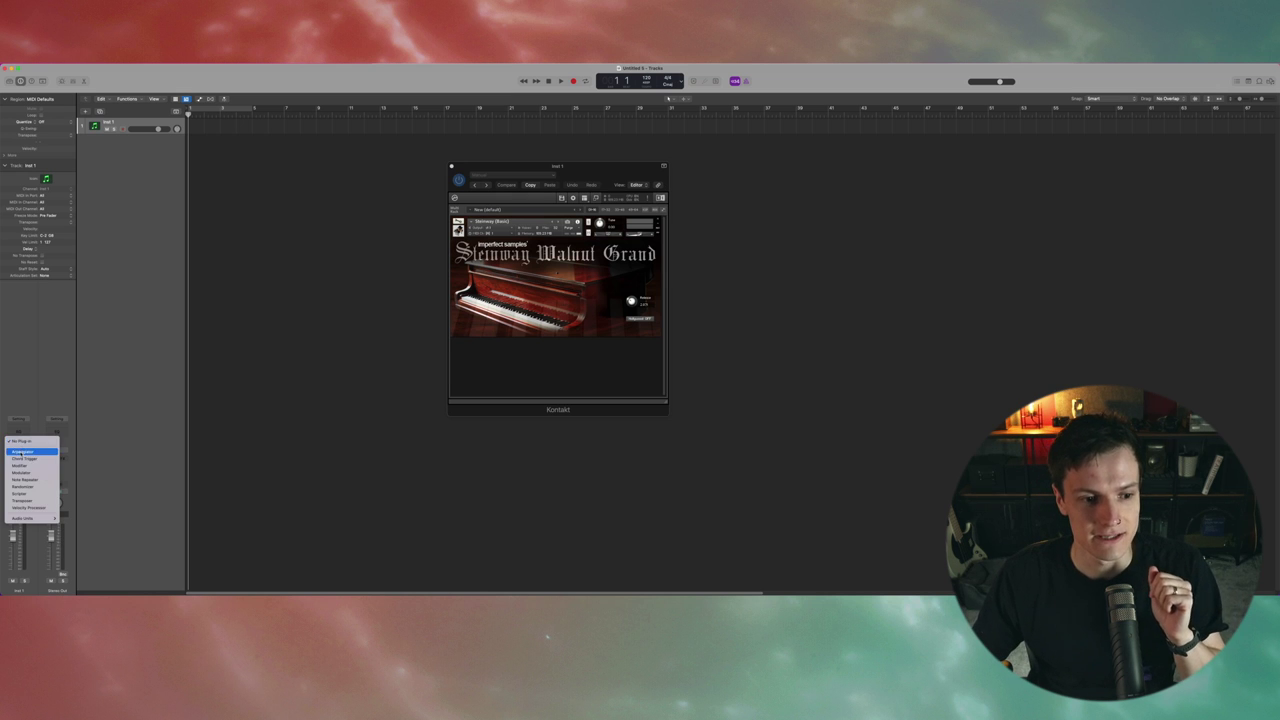
{"action": "left_click", "coordinate": [21, 453]}
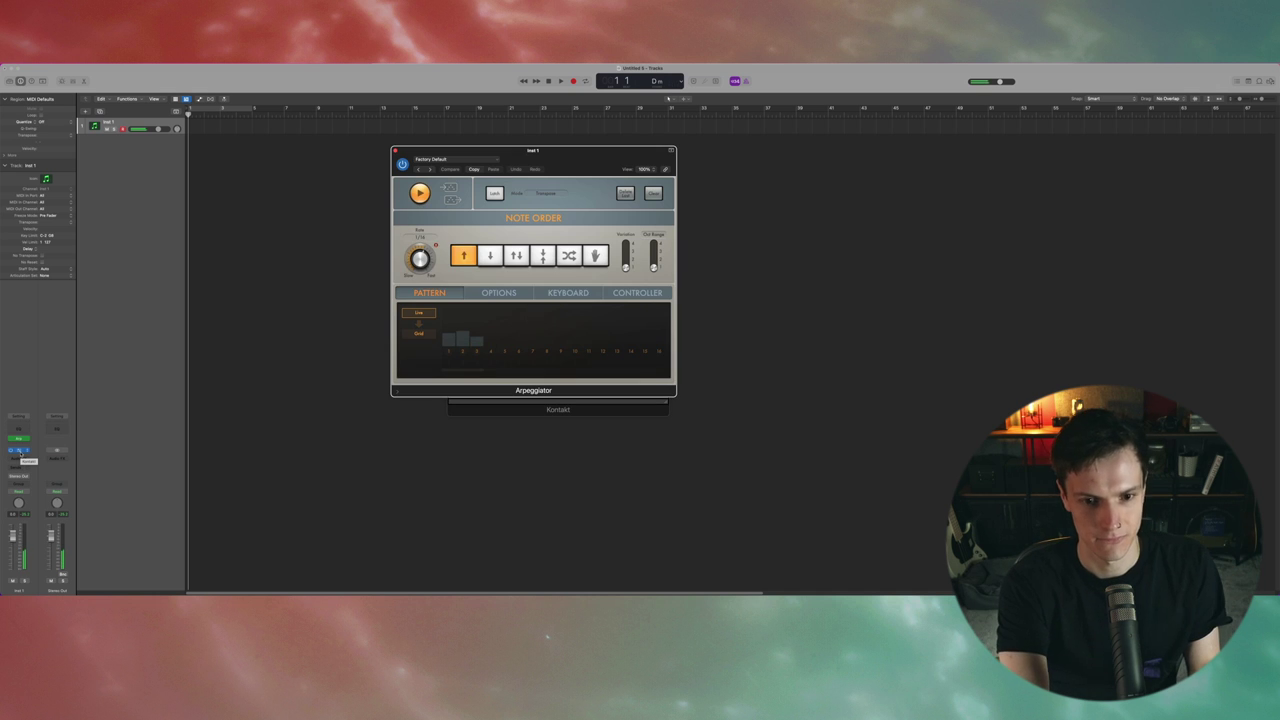
Swap Inst 1's Arpeggiator for the Hexcel Audio Unit MIDI effect at its Default Preset.
{"action": "left_click", "coordinate": [20, 452]}
{"action": "left_click", "coordinate": [37, 436]}
{"action": "left_click", "coordinate": [37, 436]}
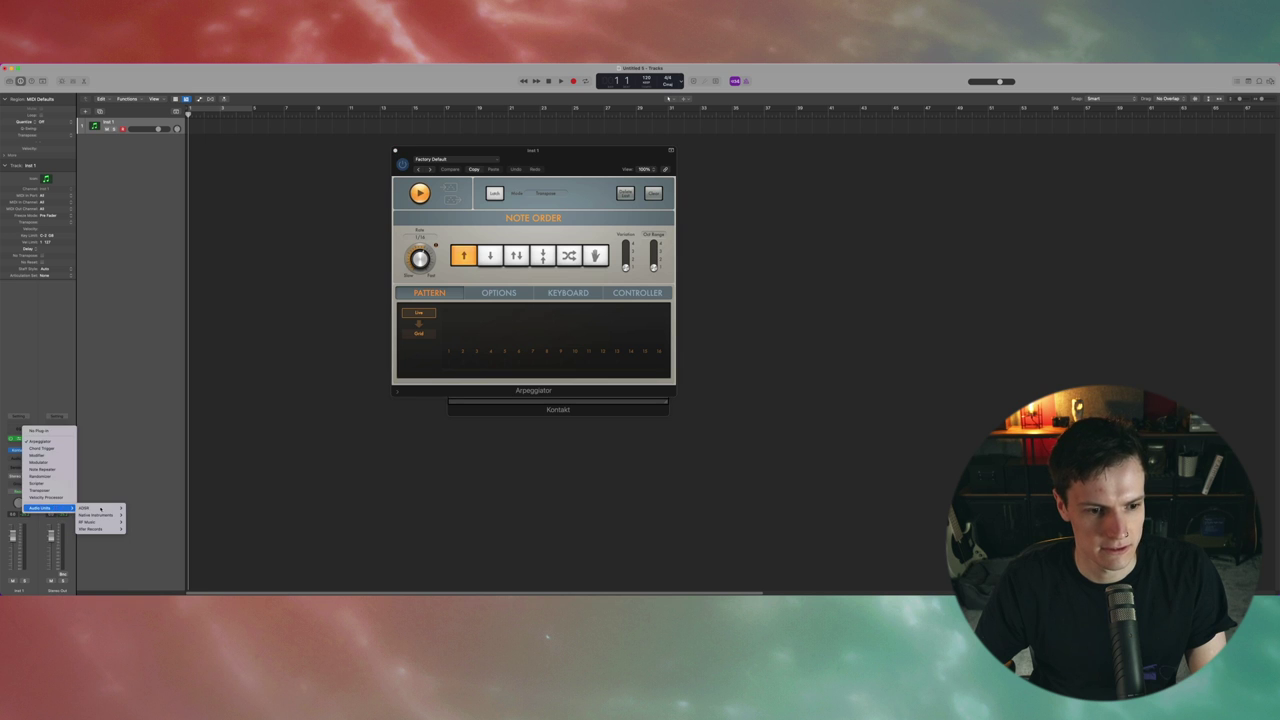
{"action": "left_click", "coordinate": [133, 508]}
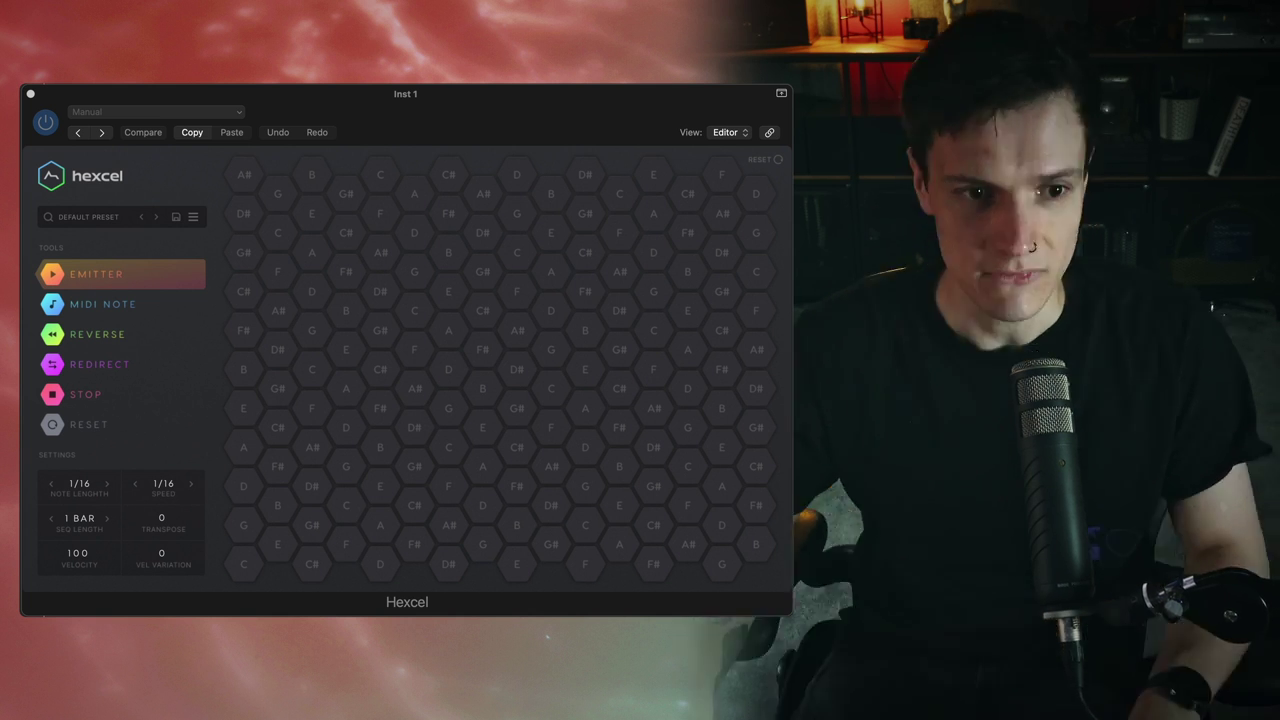
Drop one emitter just above the centre of Hexcel's empty hex grid.
{"action": "left_click", "coordinate": [453, 333]}
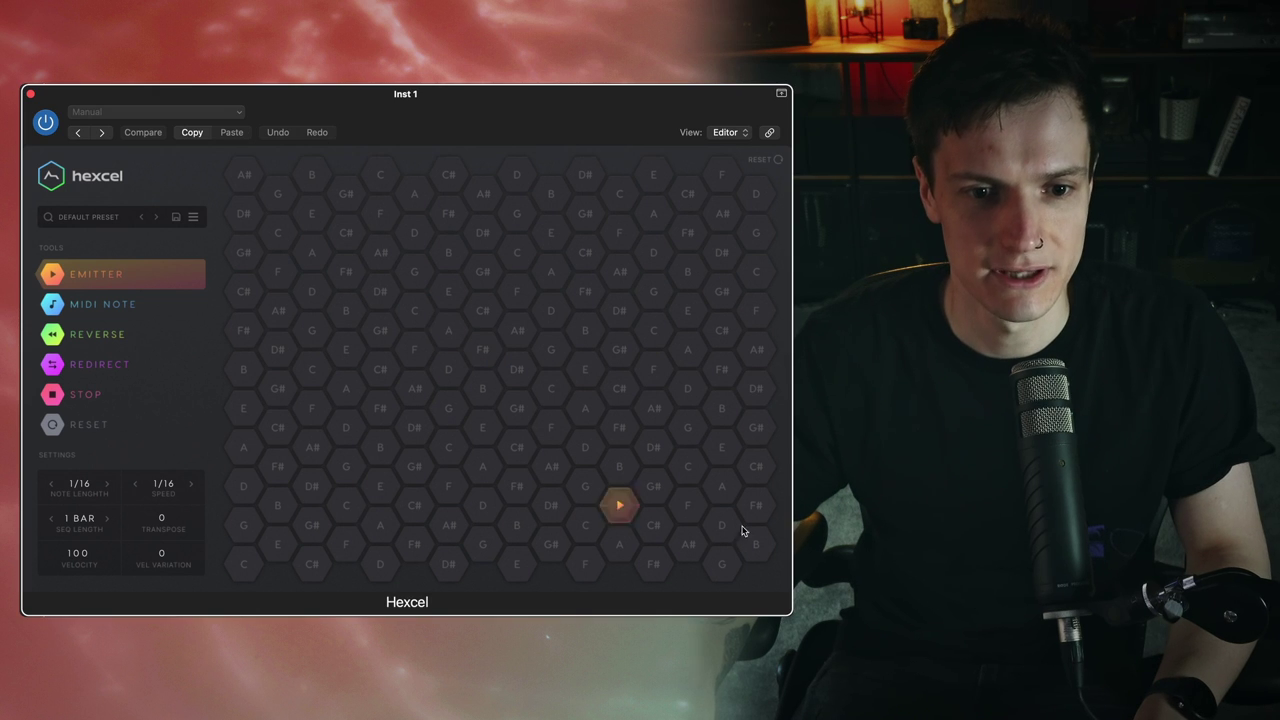
{"action": "left_click", "coordinate": [450, 334]}
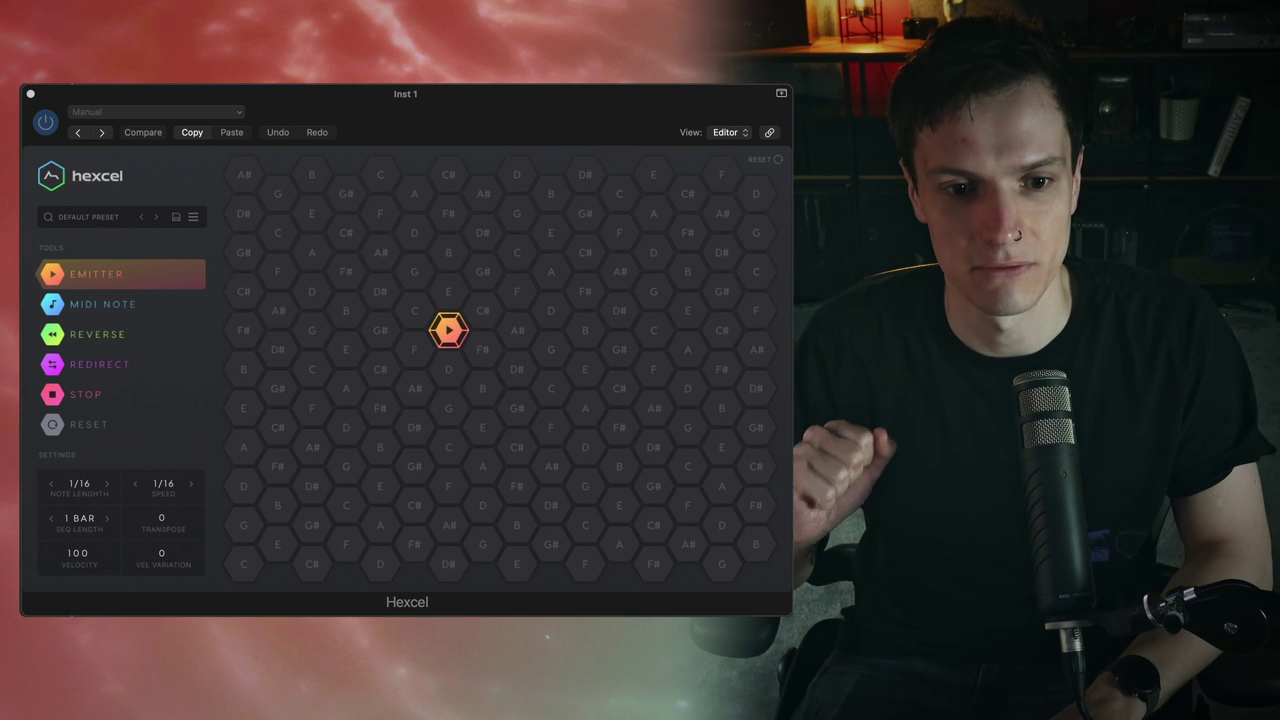
{"action": "left_click", "coordinate": [440, 345]}
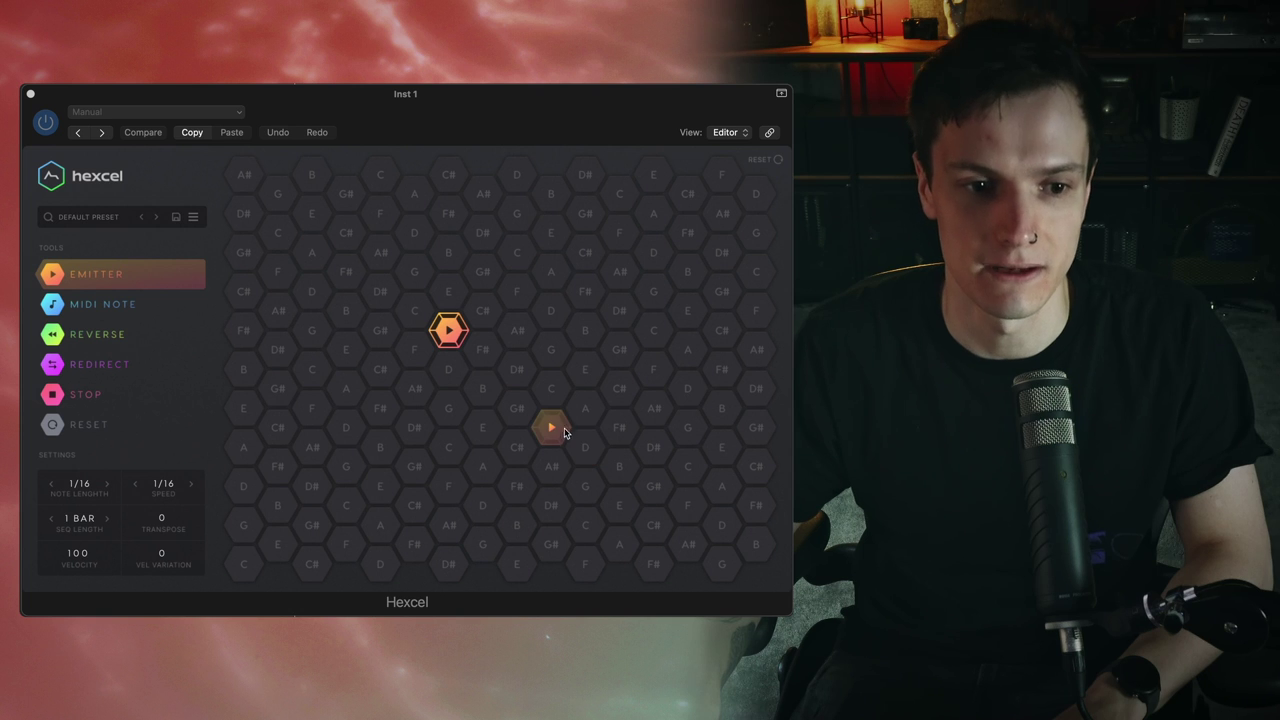
{"action": "left_click", "coordinate": [55, 313]}
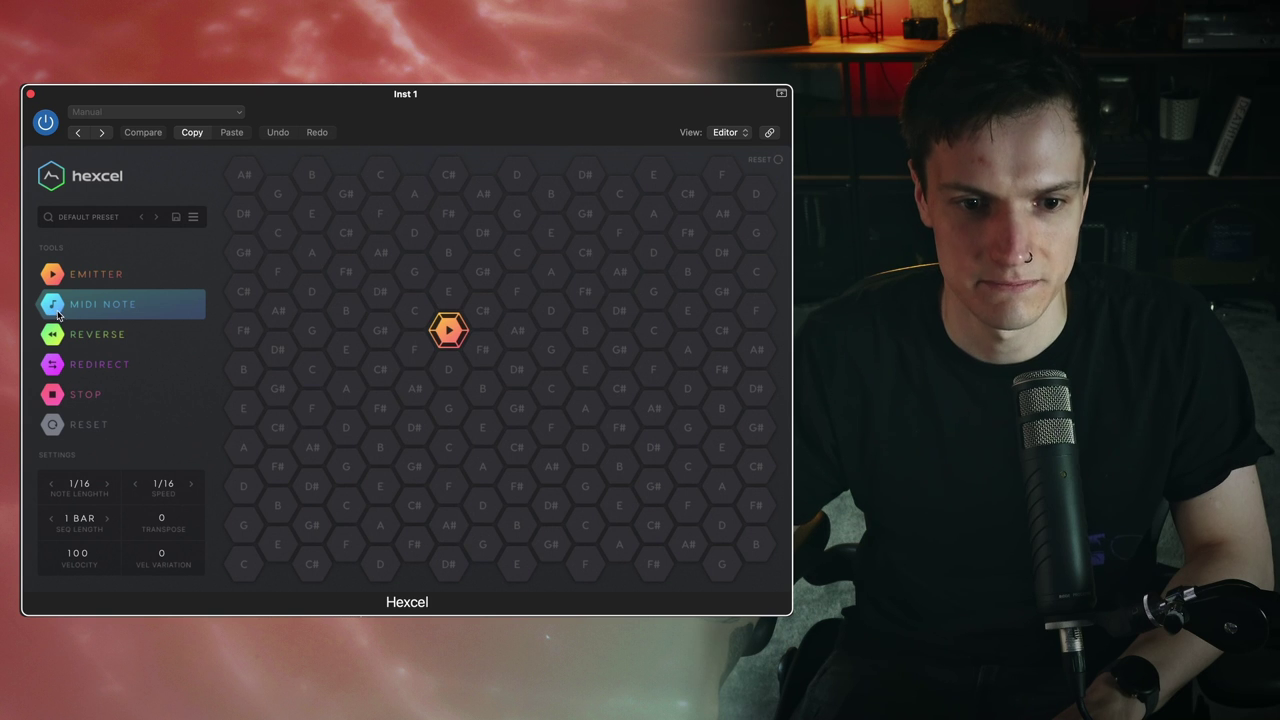
Place a C note below the emitter and trial F# and A notes around the grid.
{"action": "left_click", "coordinate": [451, 455]}
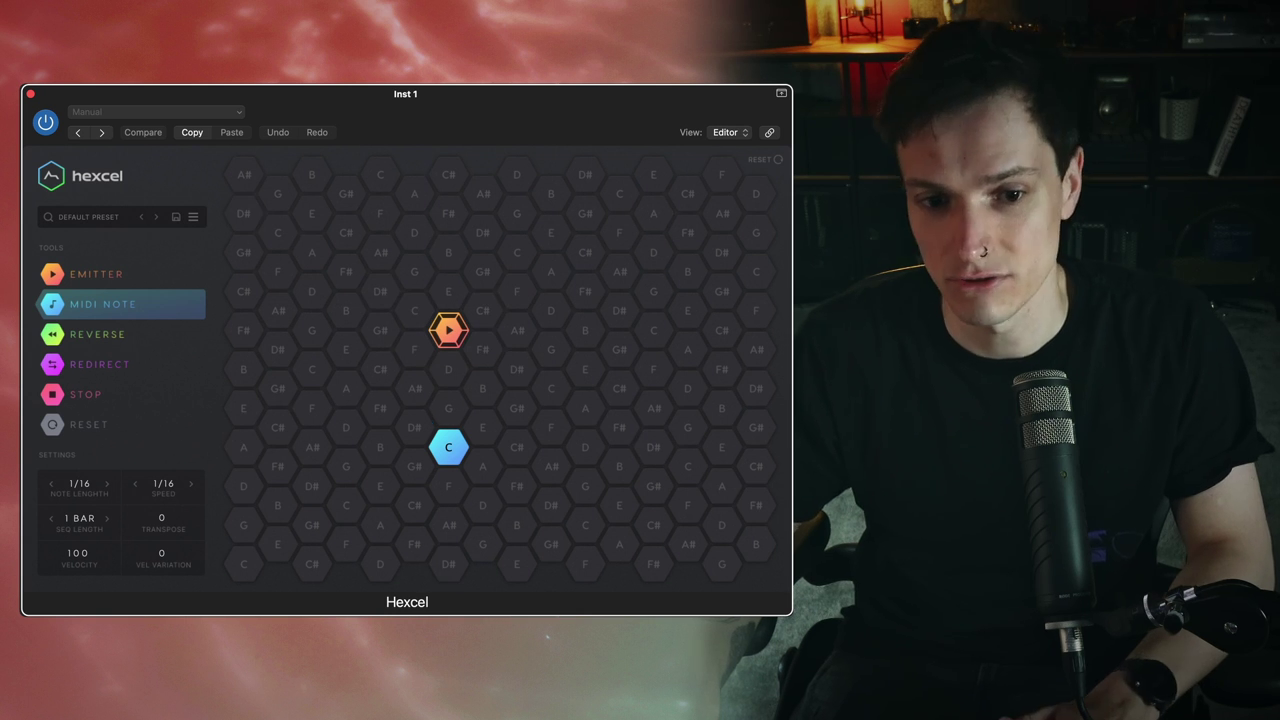
{"action": "left_click", "coordinate": [619, 427]}
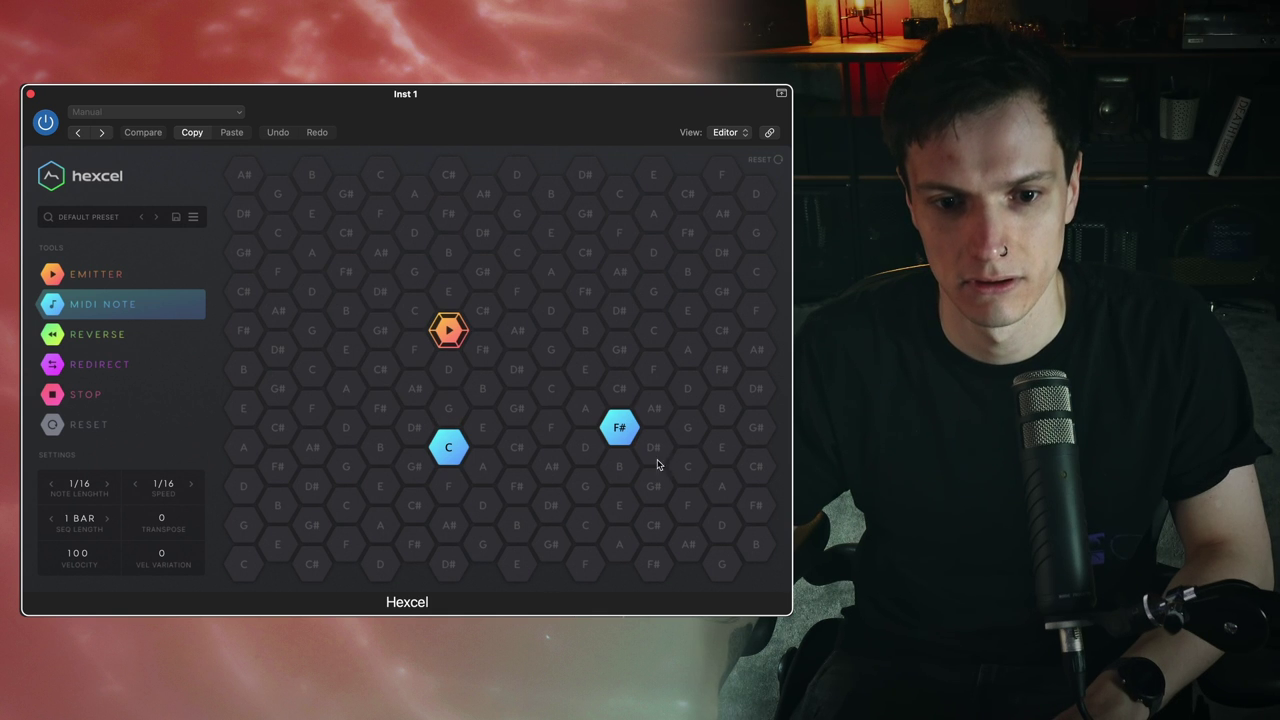
{"action": "left_click", "coordinate": [617, 430]}
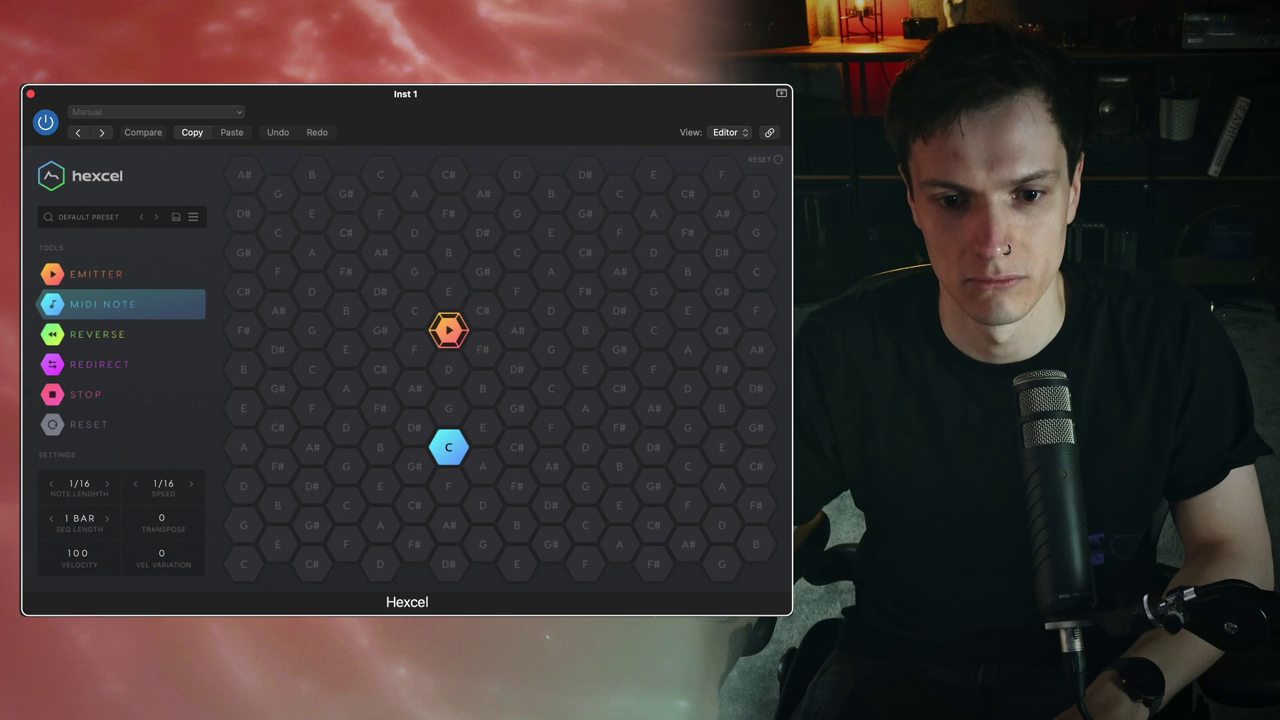
{"action": "left_click", "coordinate": [722, 486]}
{"action": "left_click", "coordinate": [653, 213]}
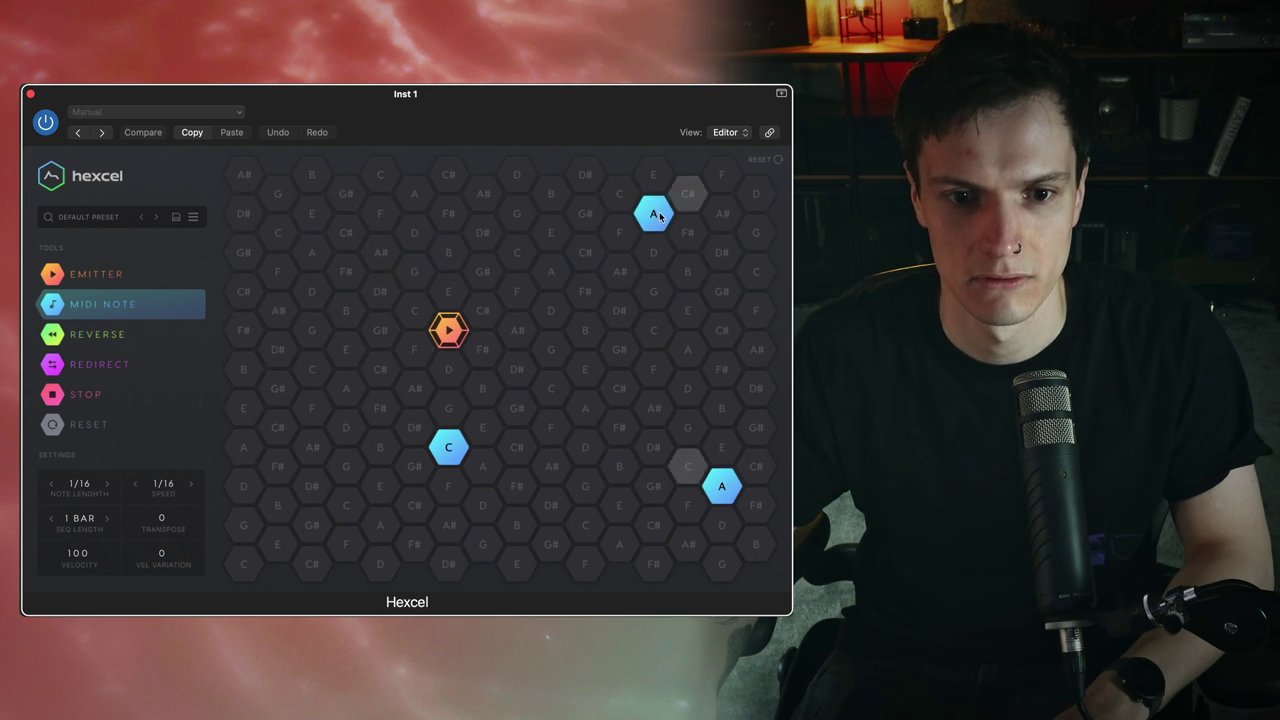
{"action": "left_click", "coordinate": [322, 251]}
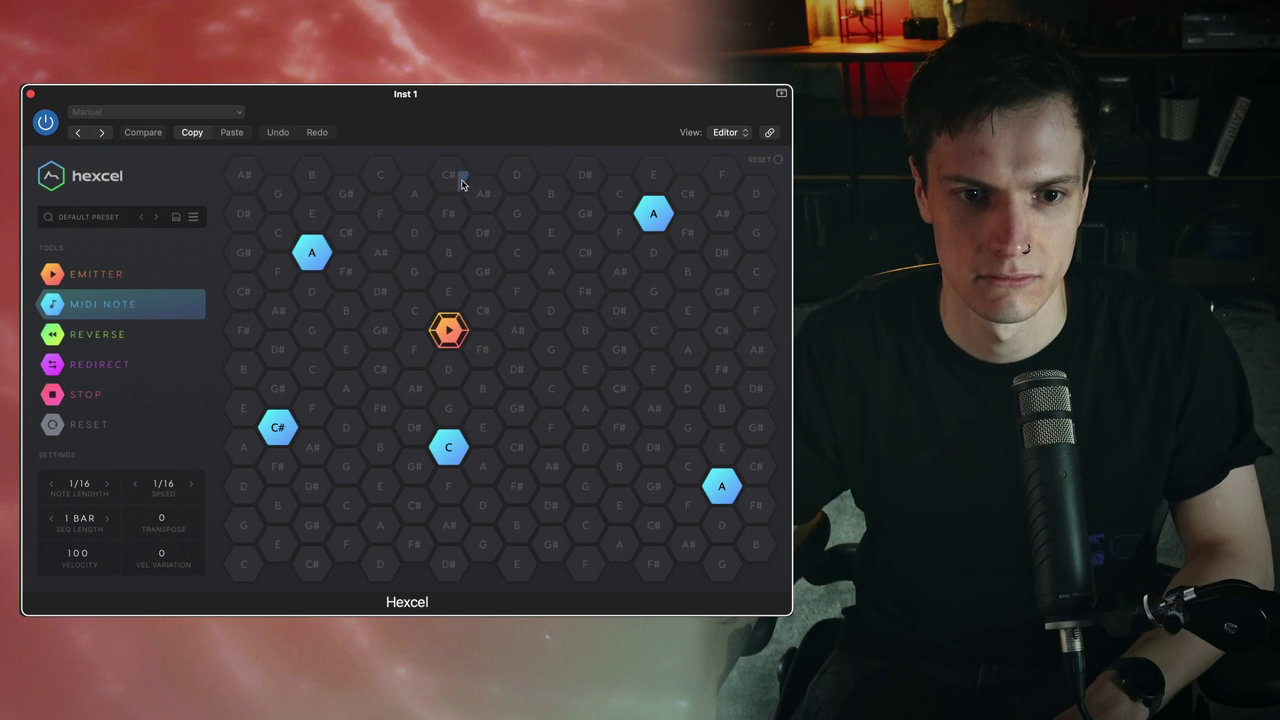
Add an F# note directly above the emitter and remove the lower-right A and left C# notes.
{"action": "left_click", "coordinate": [451, 212]}
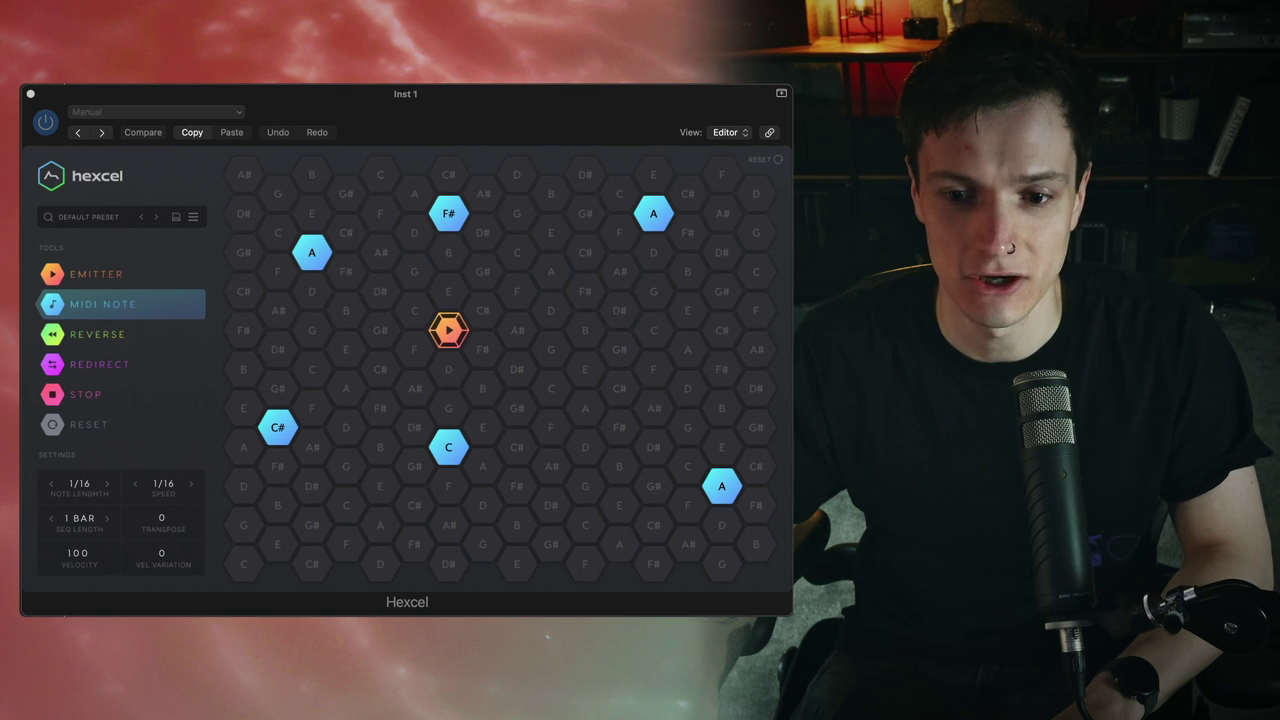
{"action": "left_click", "coordinate": [722, 486]}
{"action": "left_click", "coordinate": [278, 427]}
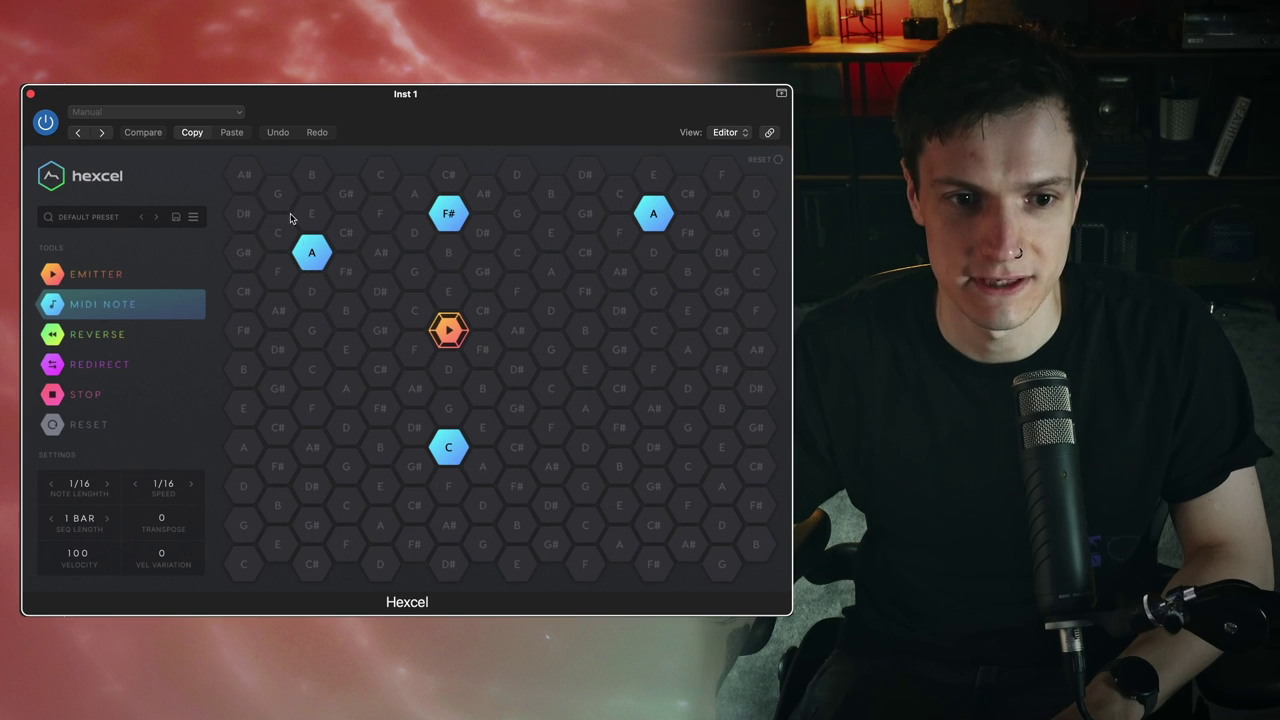
Delete the top-right A note and put a reverse cell below the C note.
{"action": "left_click", "coordinate": [653, 213]}
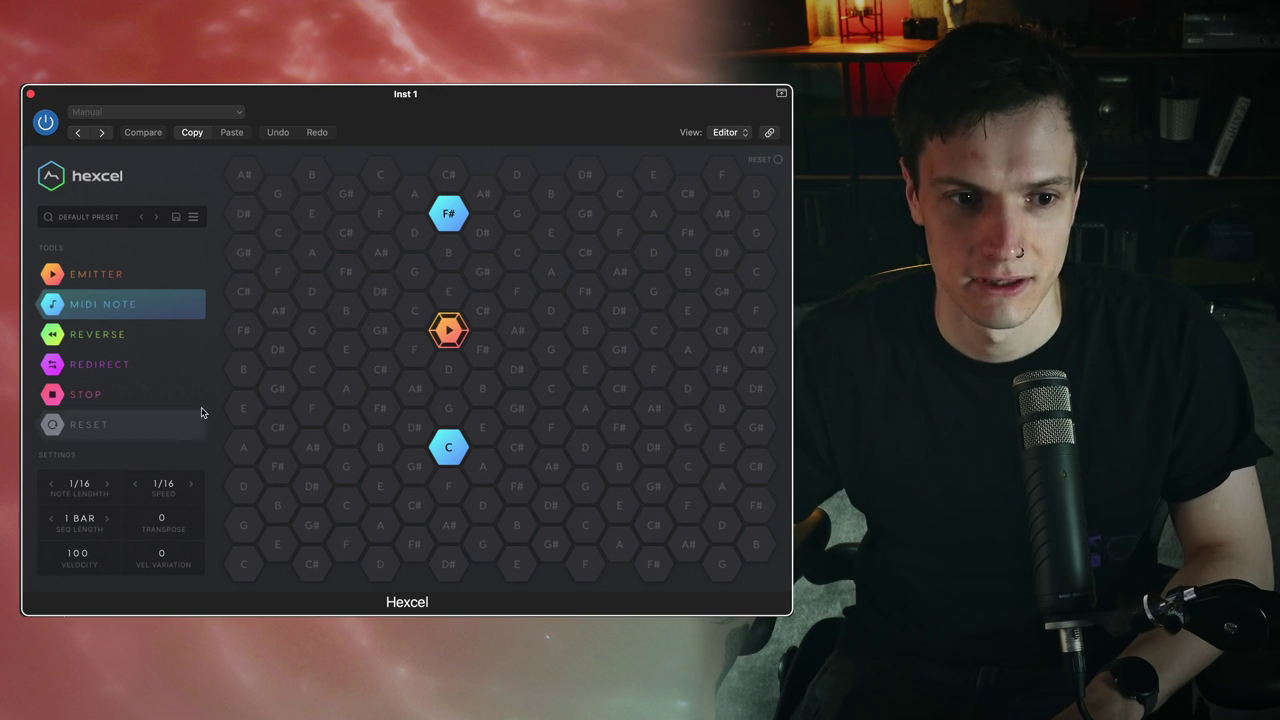
{"action": "left_click", "coordinate": [95, 335]}
{"action": "left_click", "coordinate": [440, 529]}
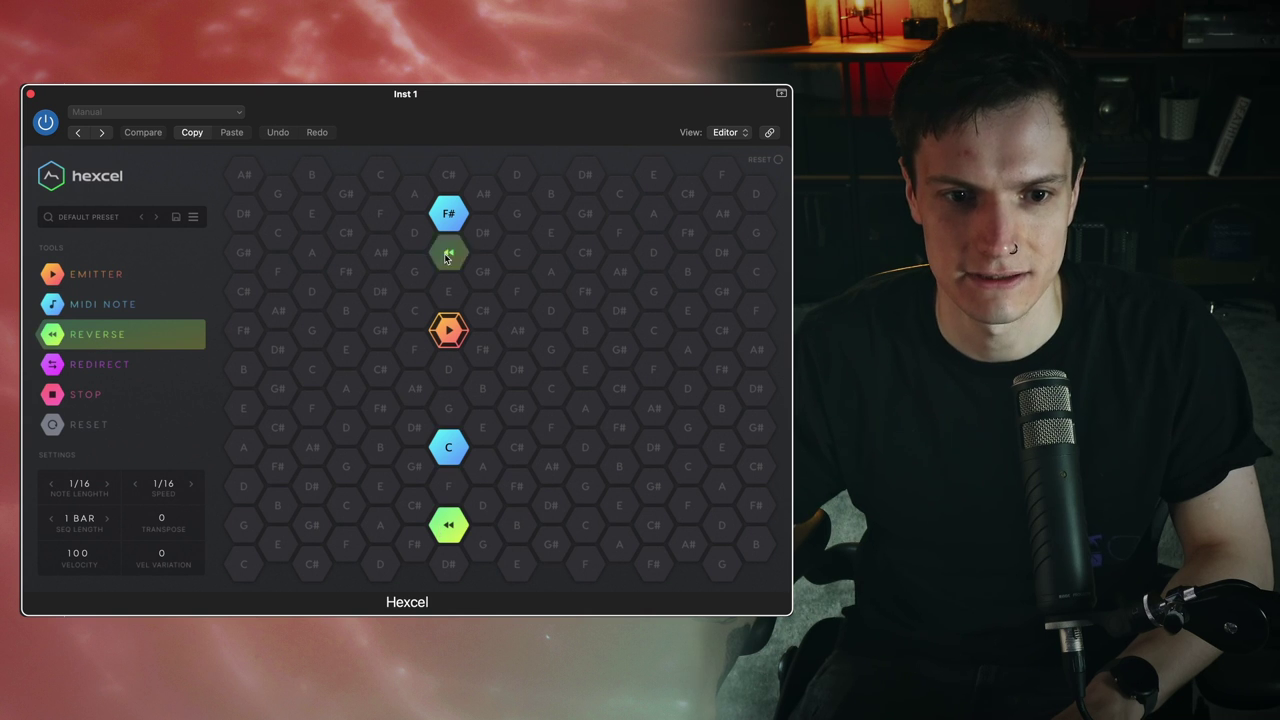
{"action": "left_click", "coordinate": [89, 270]}
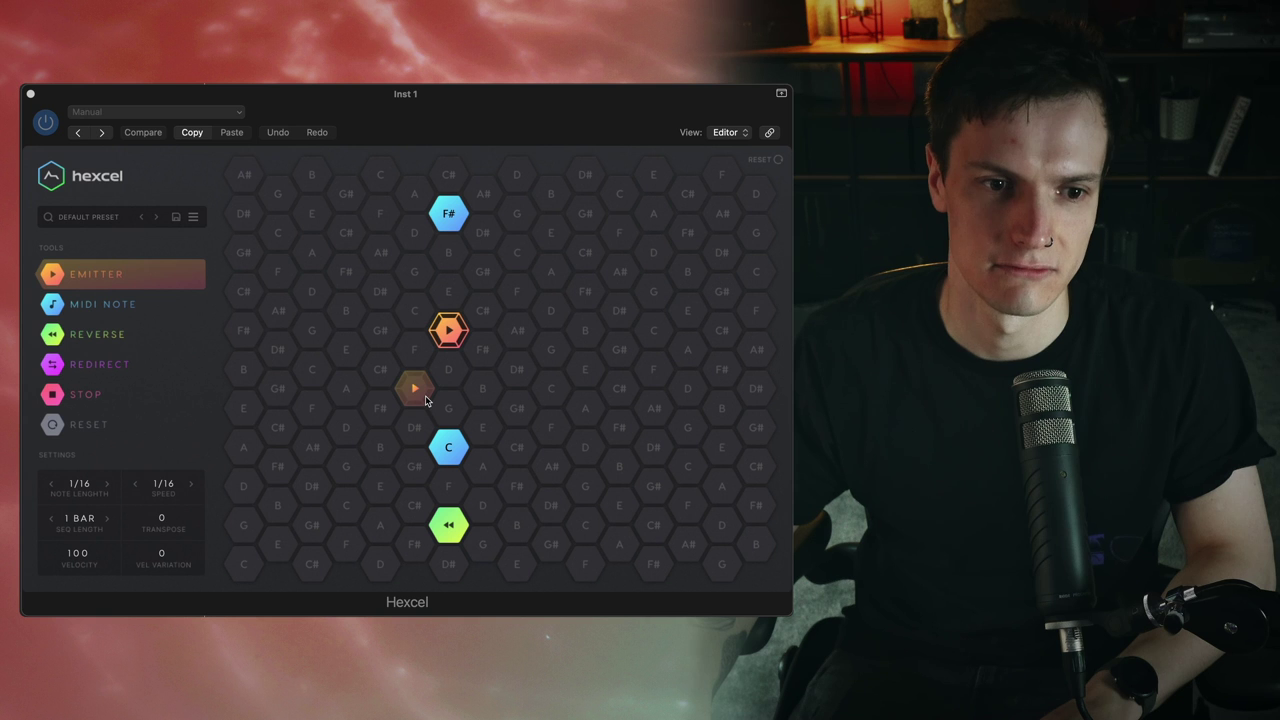
Replace the reverse cell below C with a redirect cell and delete the F# note above the emitter.
{"action": "left_click", "coordinate": [88, 362]}
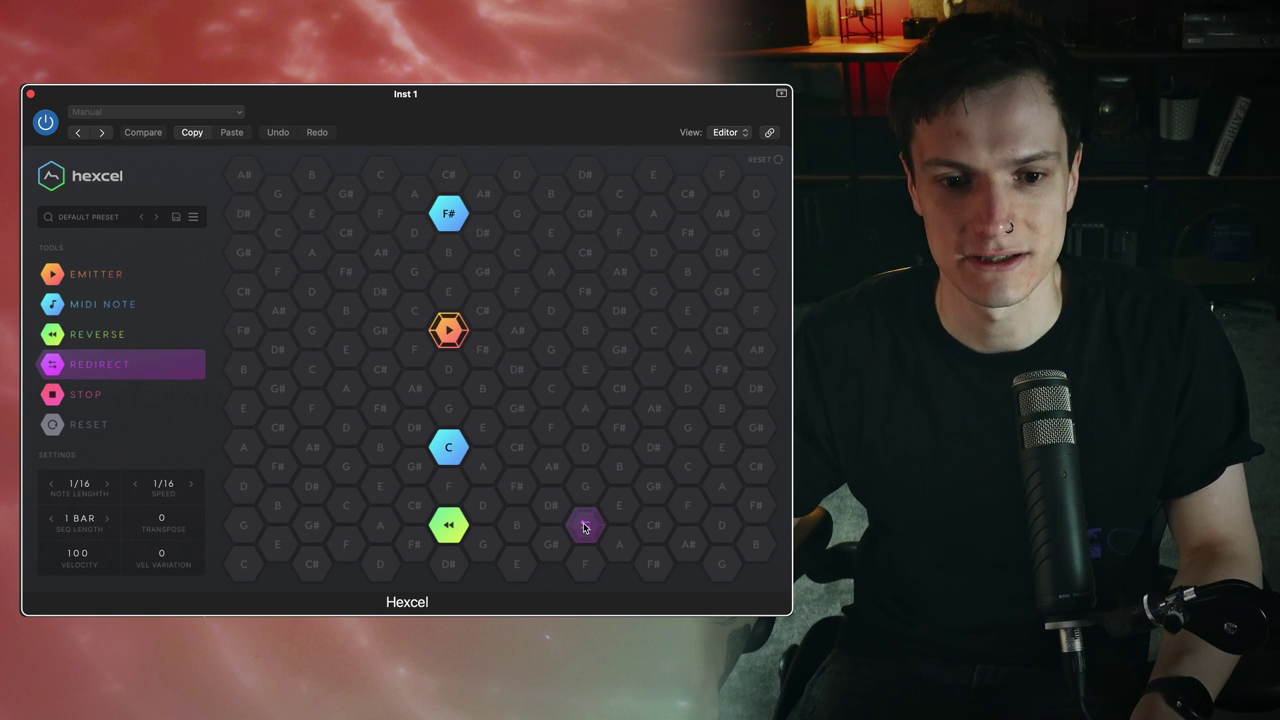
{"action": "left_click", "coordinate": [458, 527]}
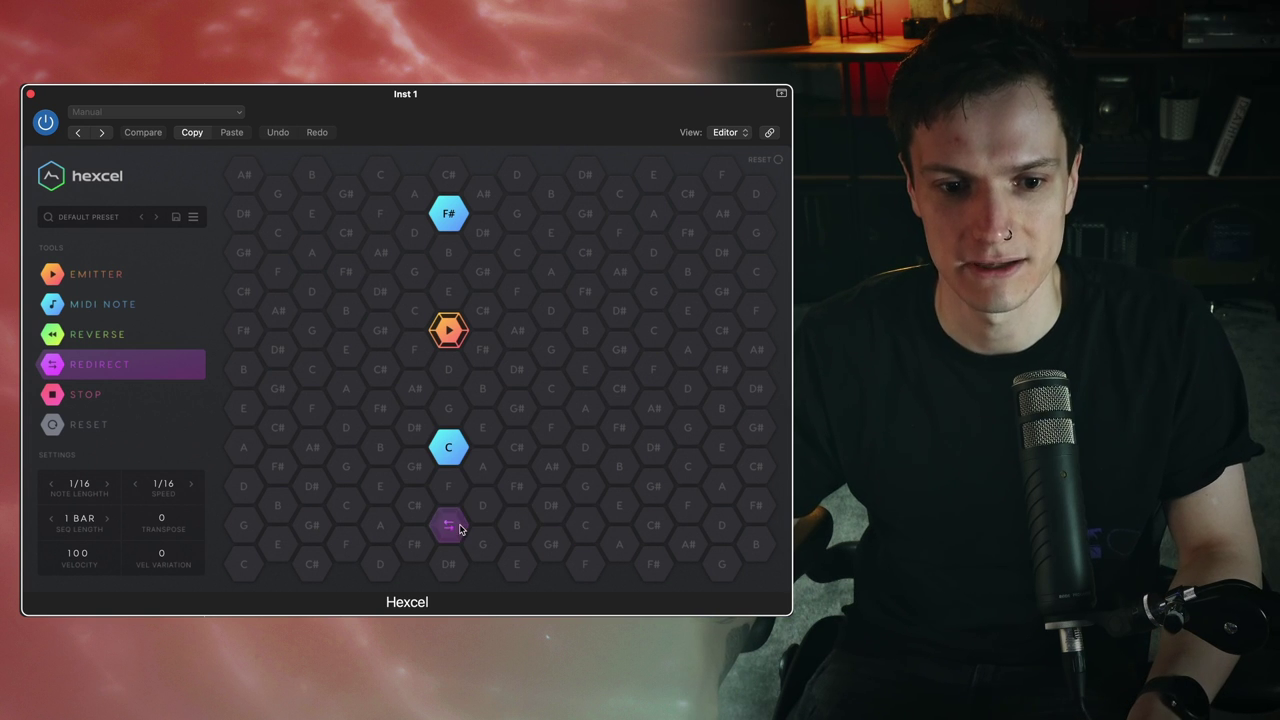
{"action": "left_click", "coordinate": [447, 527]}
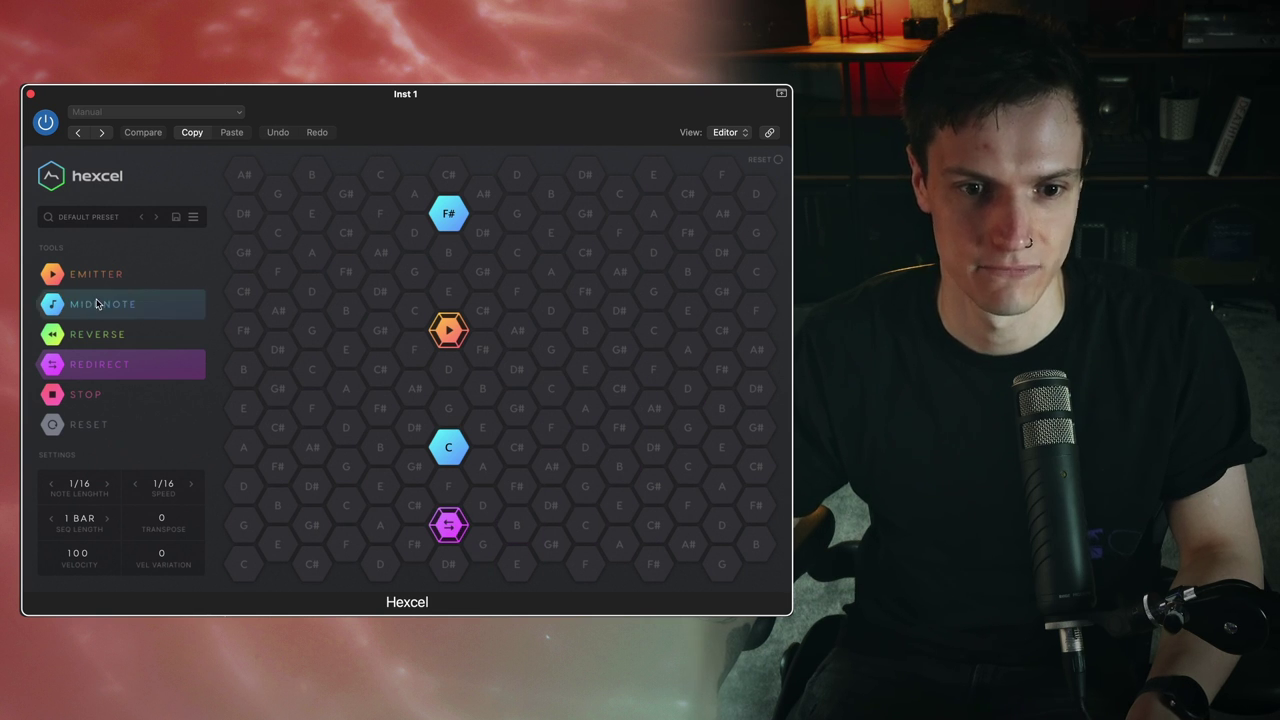
{"action": "left_click", "coordinate": [450, 209]}
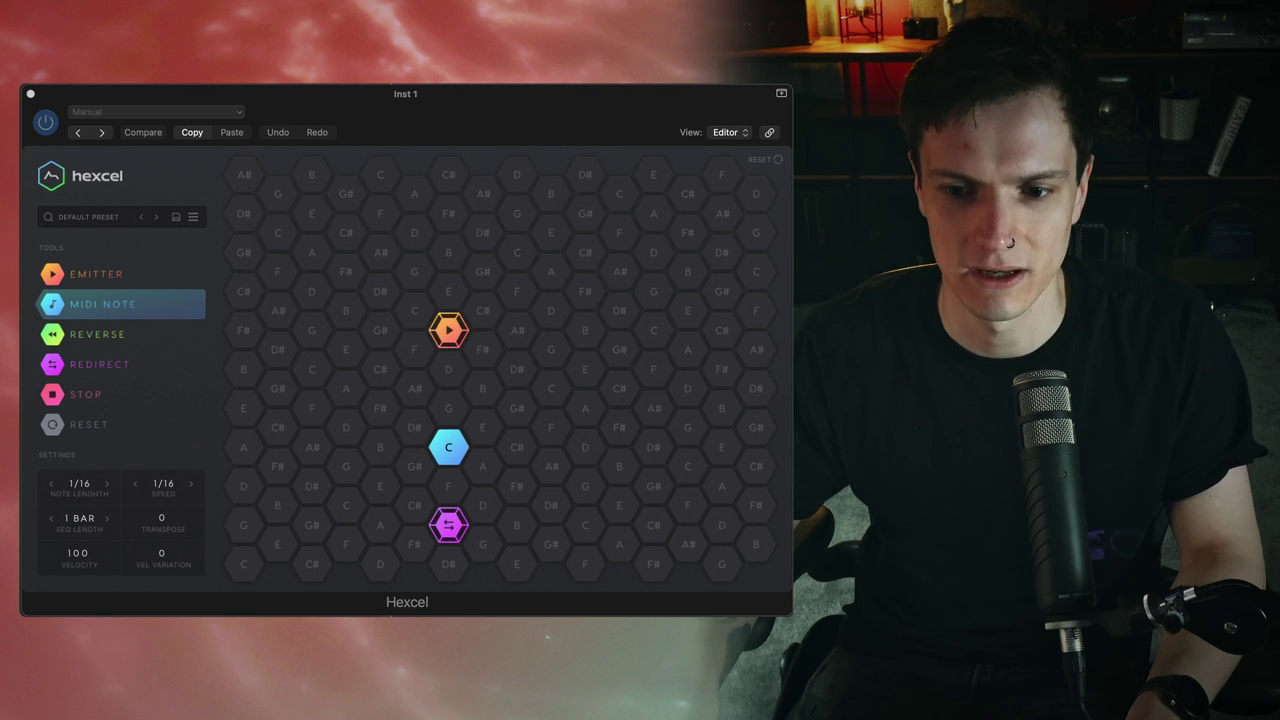
Briefly place stop cells beside the redirect and on the C note, then clear them and the emitter.
{"action": "left_click", "coordinate": [130, 395]}
{"action": "left_click", "coordinate": [517, 525]}
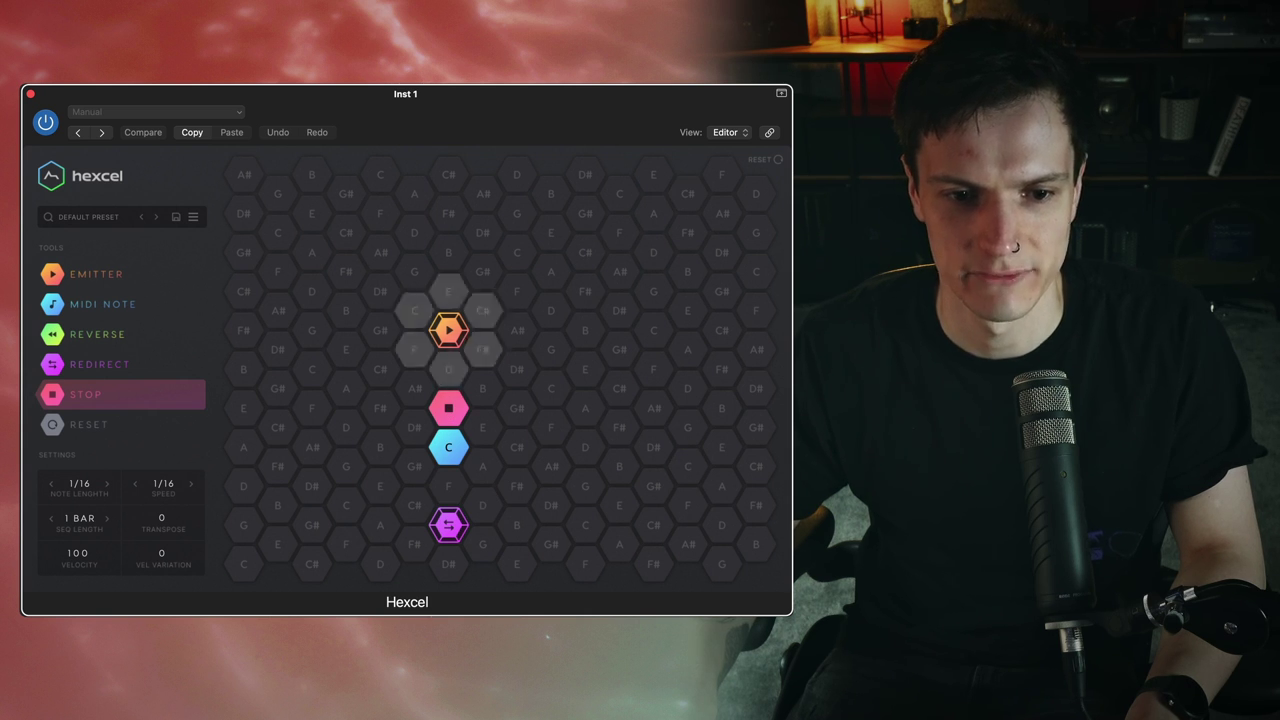
{"action": "left_click_drag", "start_coordinate": [441, 407], "coordinate": [442, 449]}
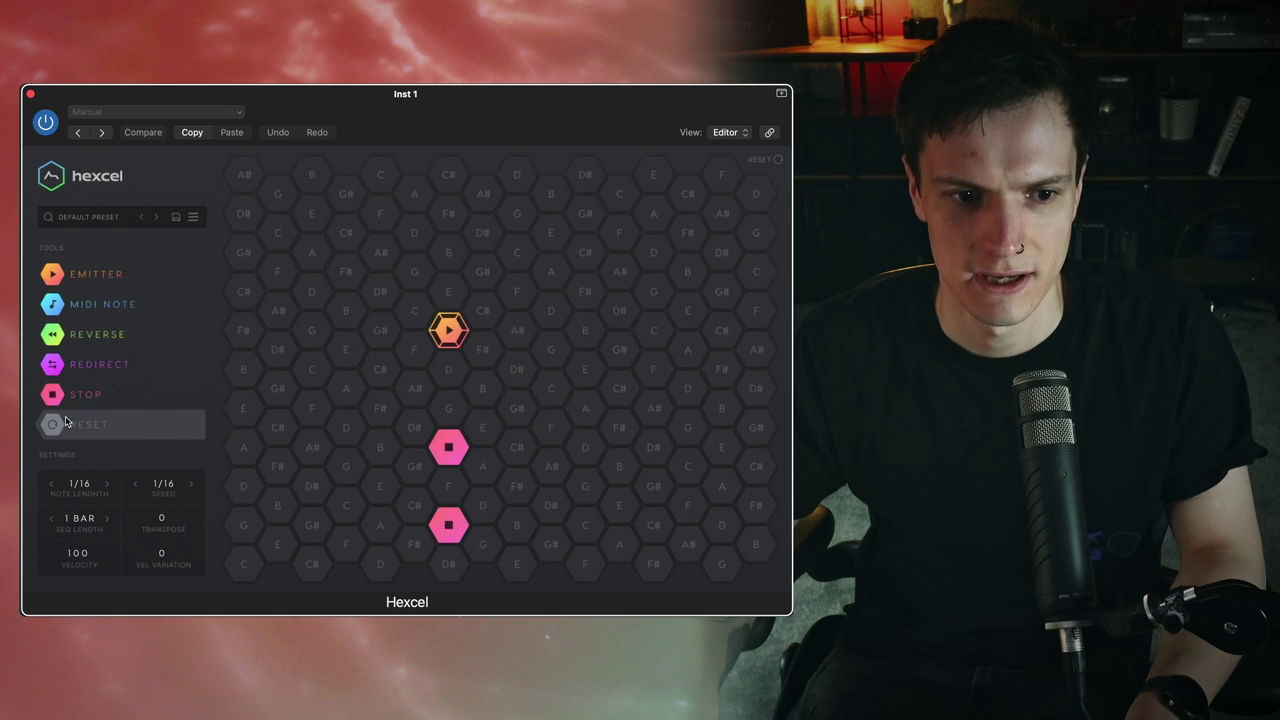
{"action": "left_click", "coordinate": [444, 460]}
{"action": "left_click", "coordinate": [448, 524]}
{"action": "left_click", "coordinate": [451, 330]}
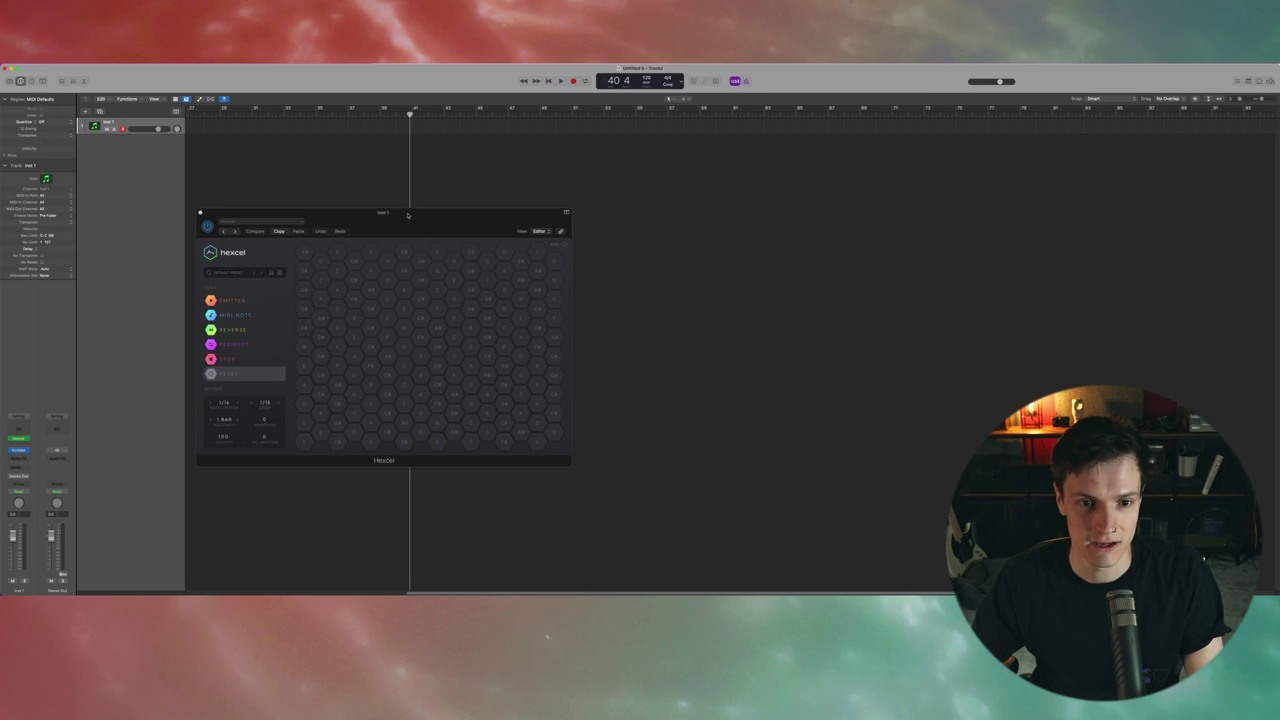
Move Hexcel right, set its sequence length to 1 BAR, and play from bar 1.
{"action": "left_click", "coordinate": [446, 100]}
{"action": "left_click_drag", "start_coordinate": [410, 216], "coordinate": [604, 214]}
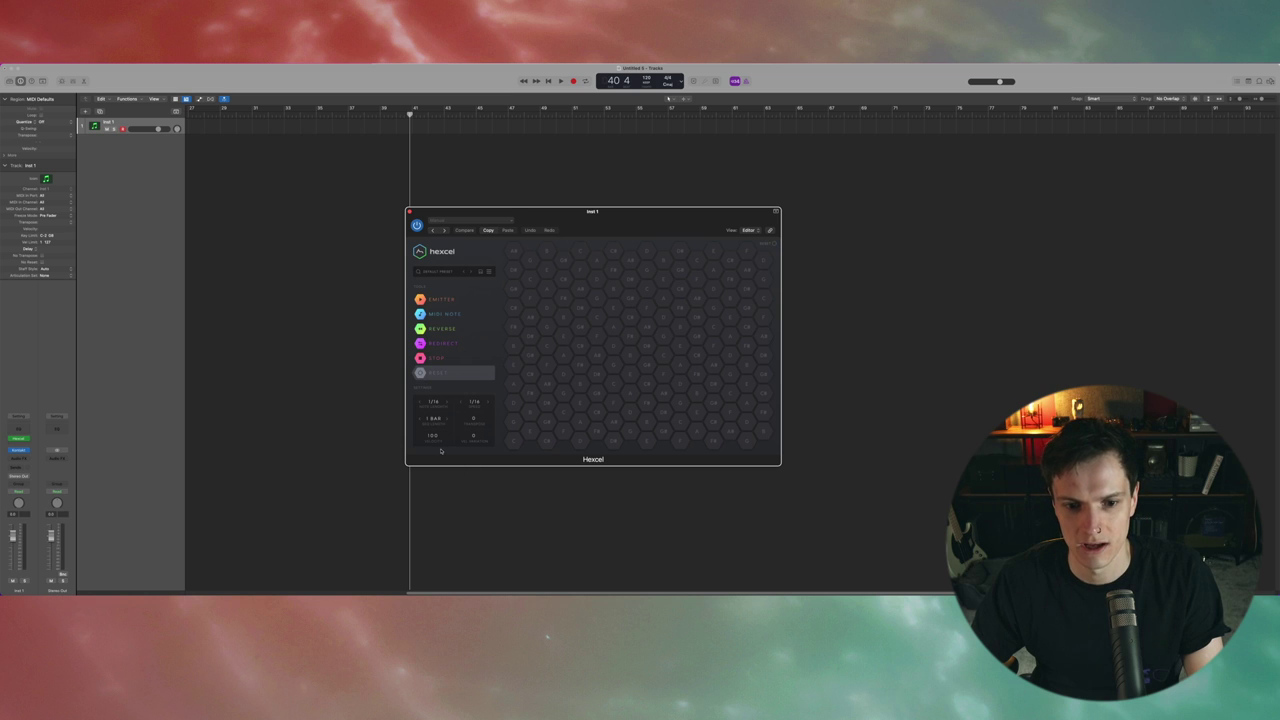
{"action": "key", "text": "Return"}
{"action": "key", "text": "space"}
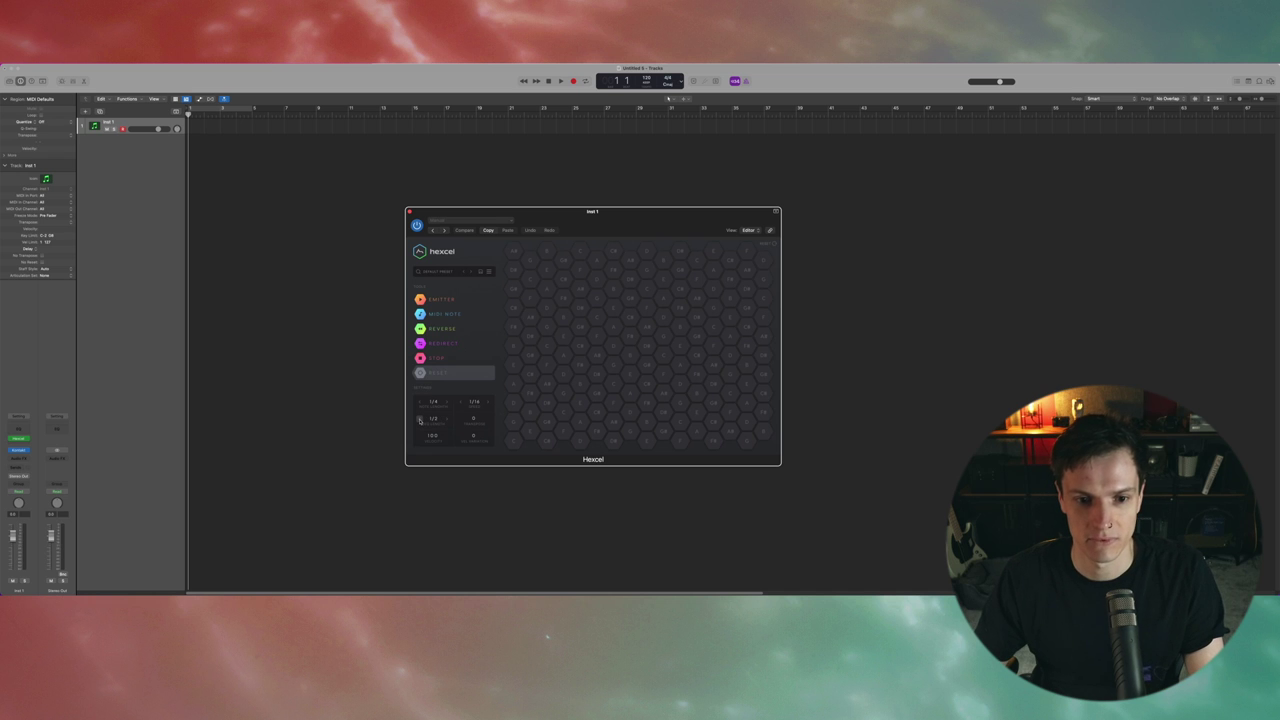
{"action": "left_click_drag", "start_coordinate": [436, 416], "coordinate": [480, 407]}
{"action": "key", "text": "space"}
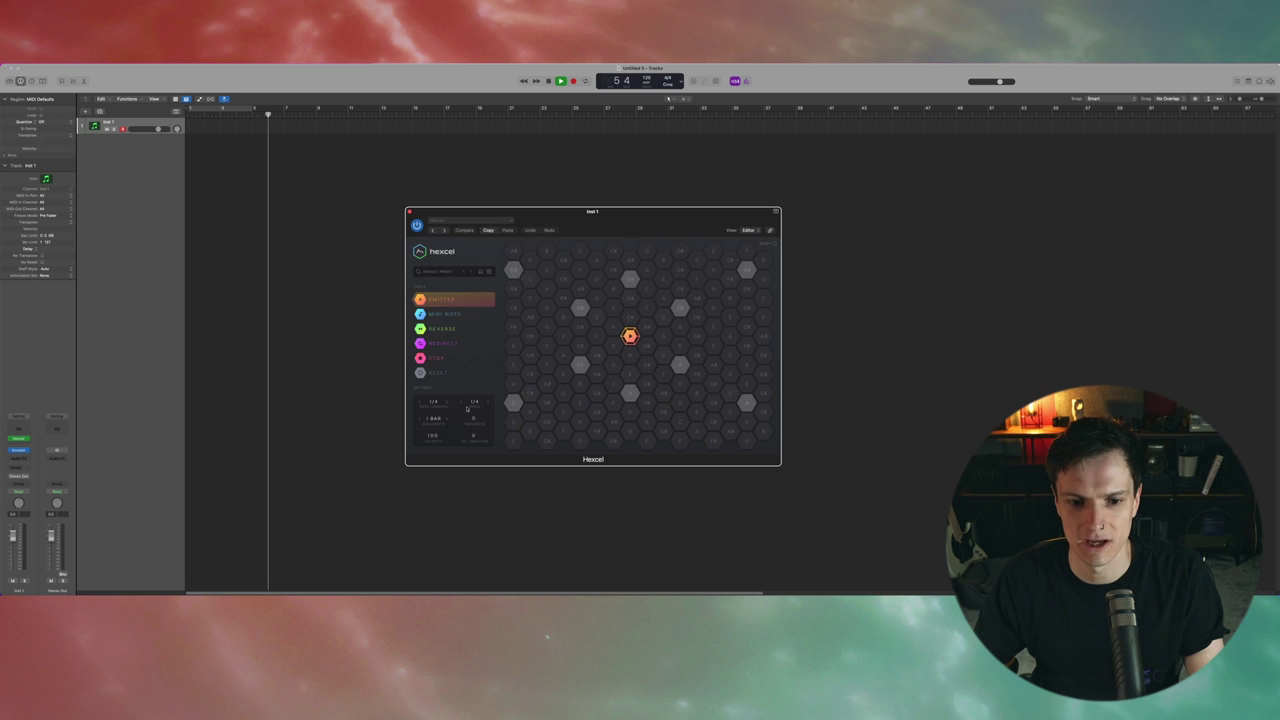
Stop playback and open the recorded Inst 1 region in the piano roll.
{"action": "key", "text": "space"}
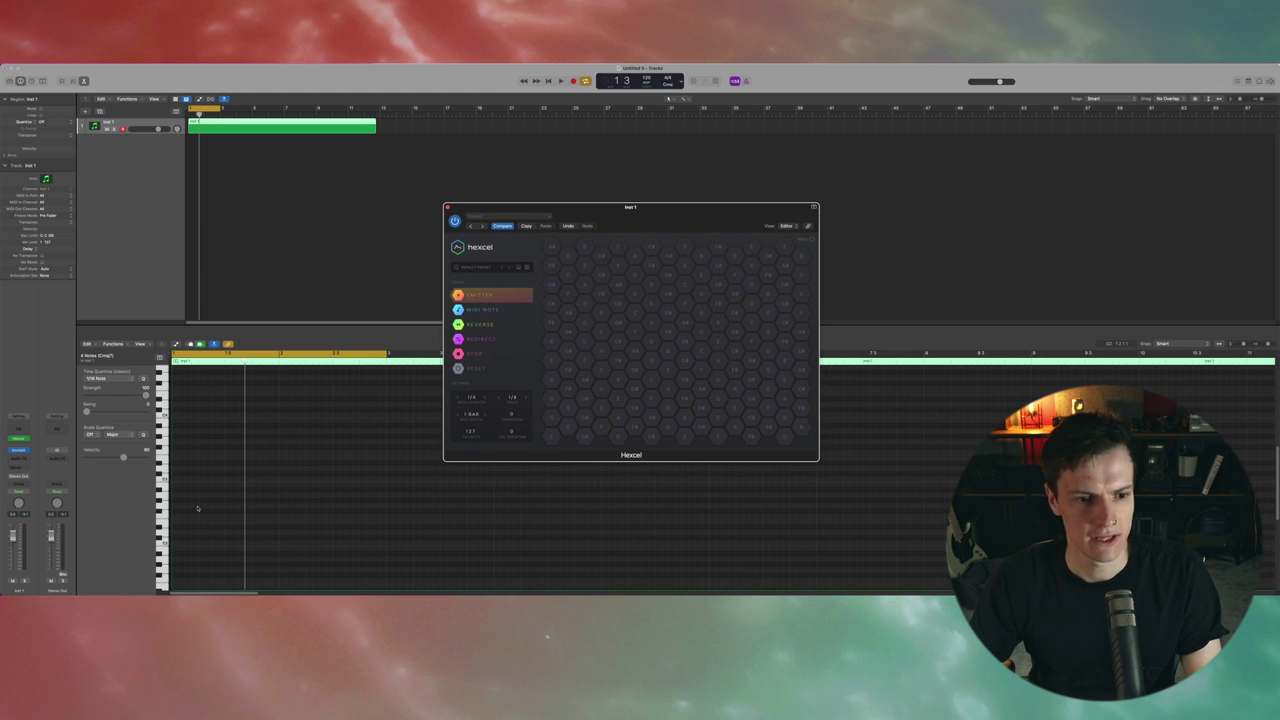
{"action": "left_click", "coordinate": [197, 509]}
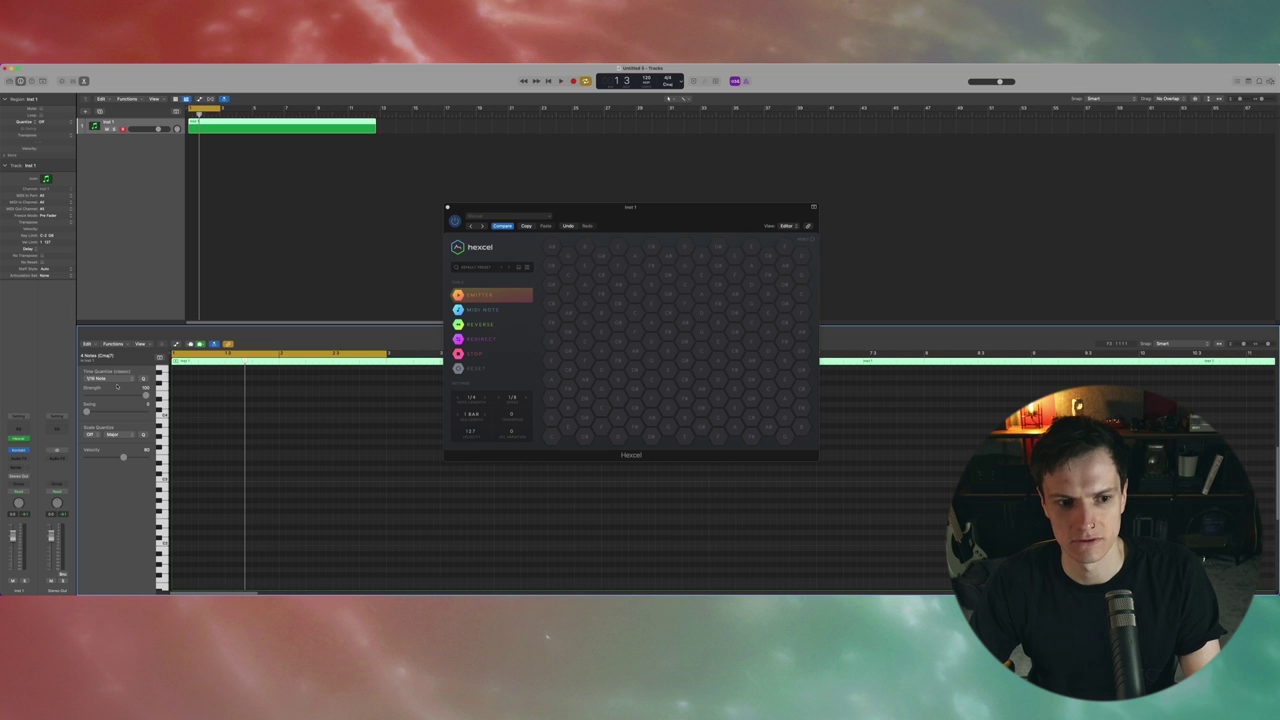
Show the piano roll's MIDI draw lane and set it to Sustain.
{"action": "key", "text": "a"}
{"action": "left_click", "coordinate": [112, 500]}
{"action": "left_click", "coordinate": [140, 502]}
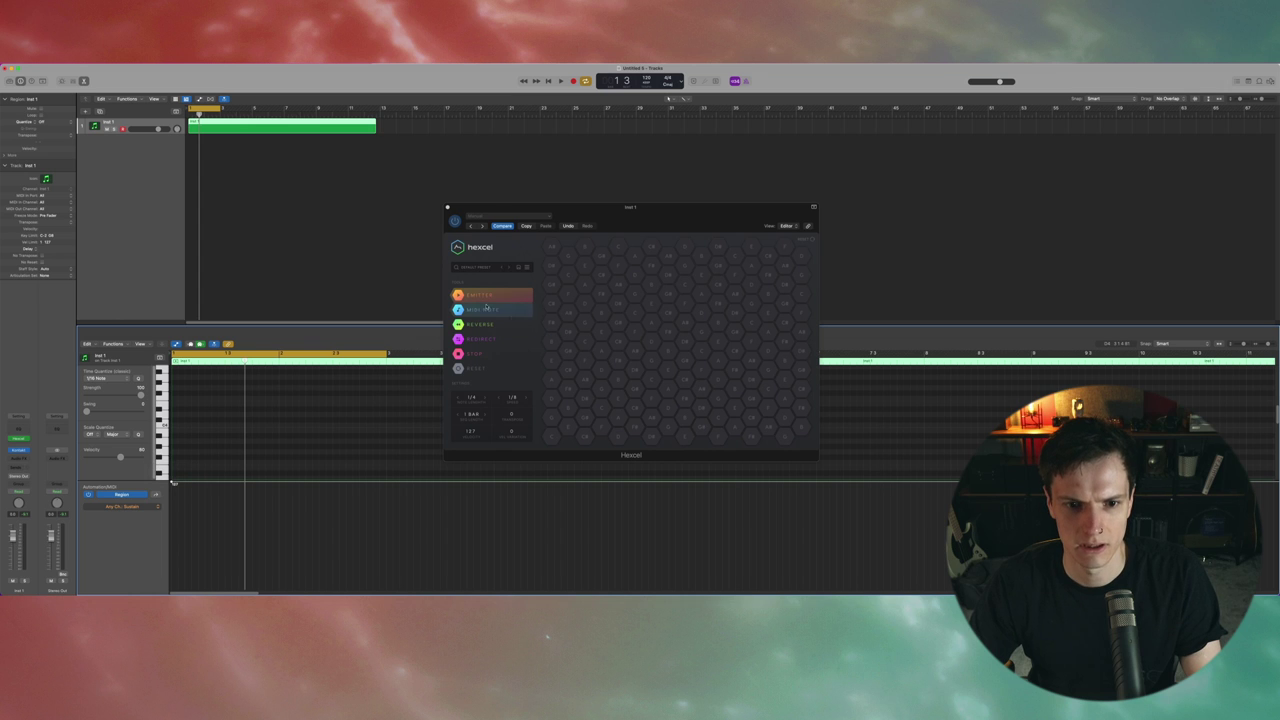
In Hexcel, add an emitter lower left of centre, F and D notes, and a reverse tile near the bottom.
{"action": "left_click", "coordinate": [707, 408]}
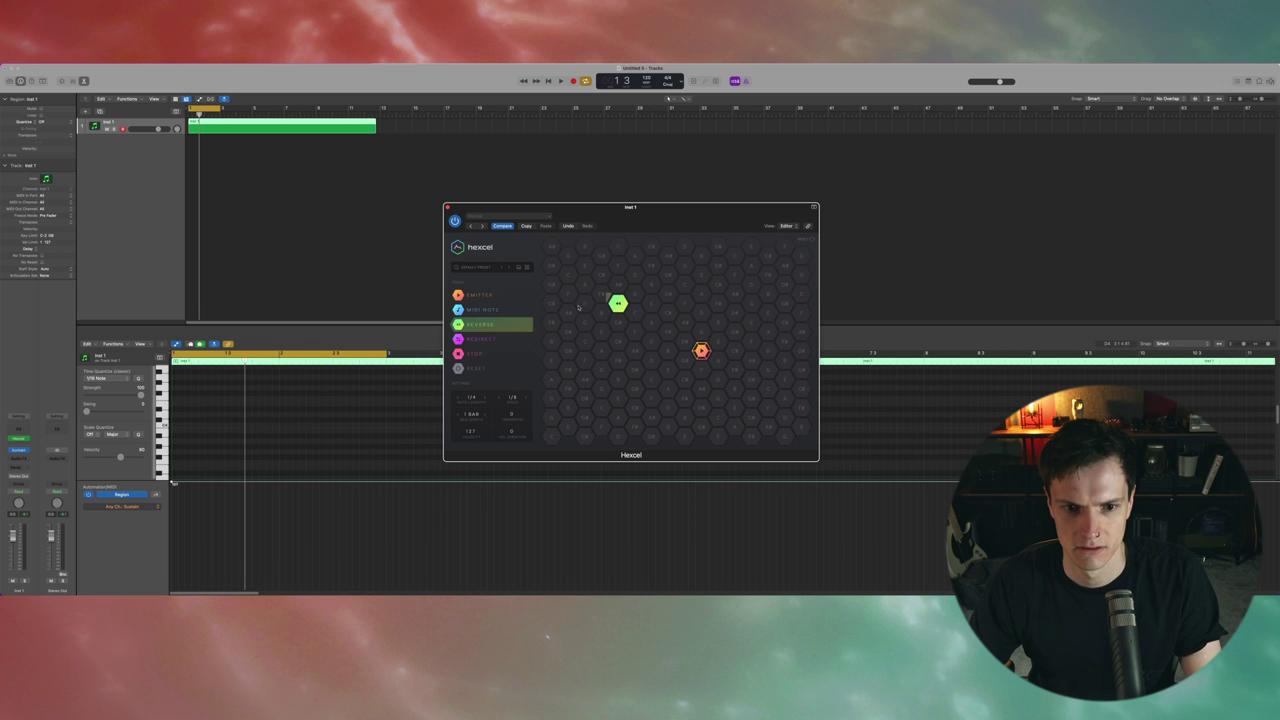
{"action": "left_click", "coordinate": [490, 353]}
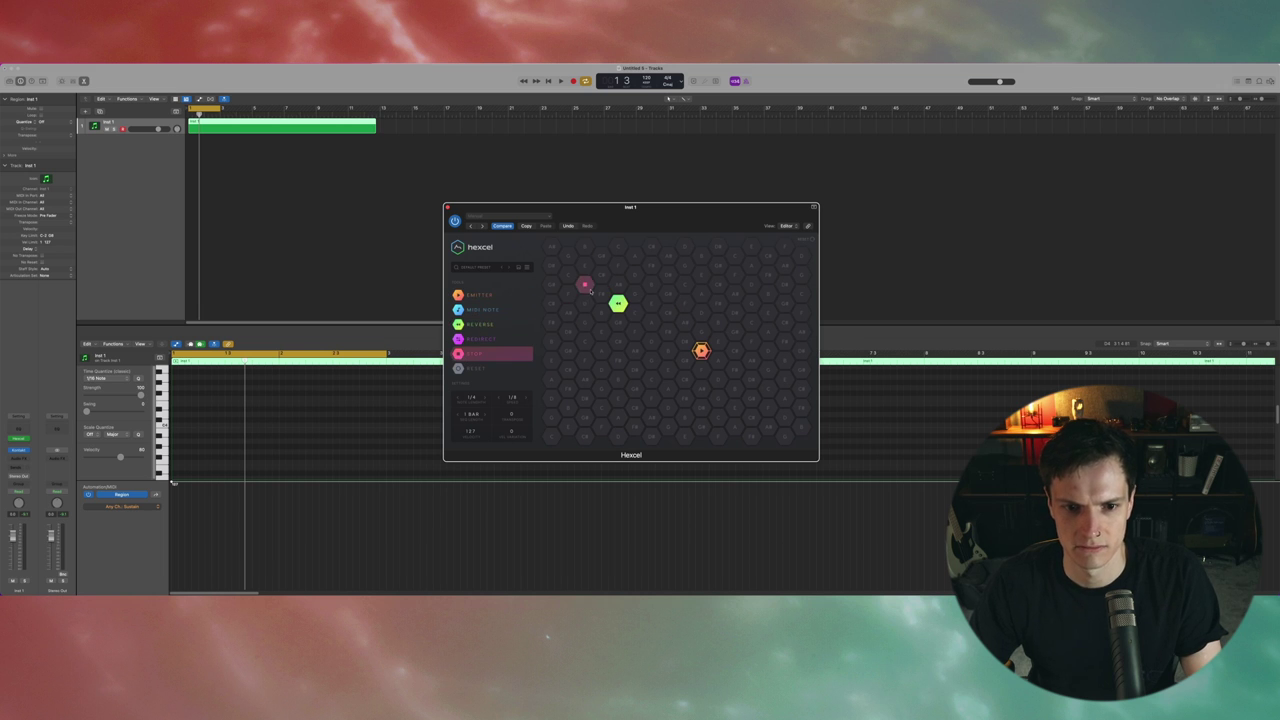
{"action": "left_click", "coordinate": [470, 309]}
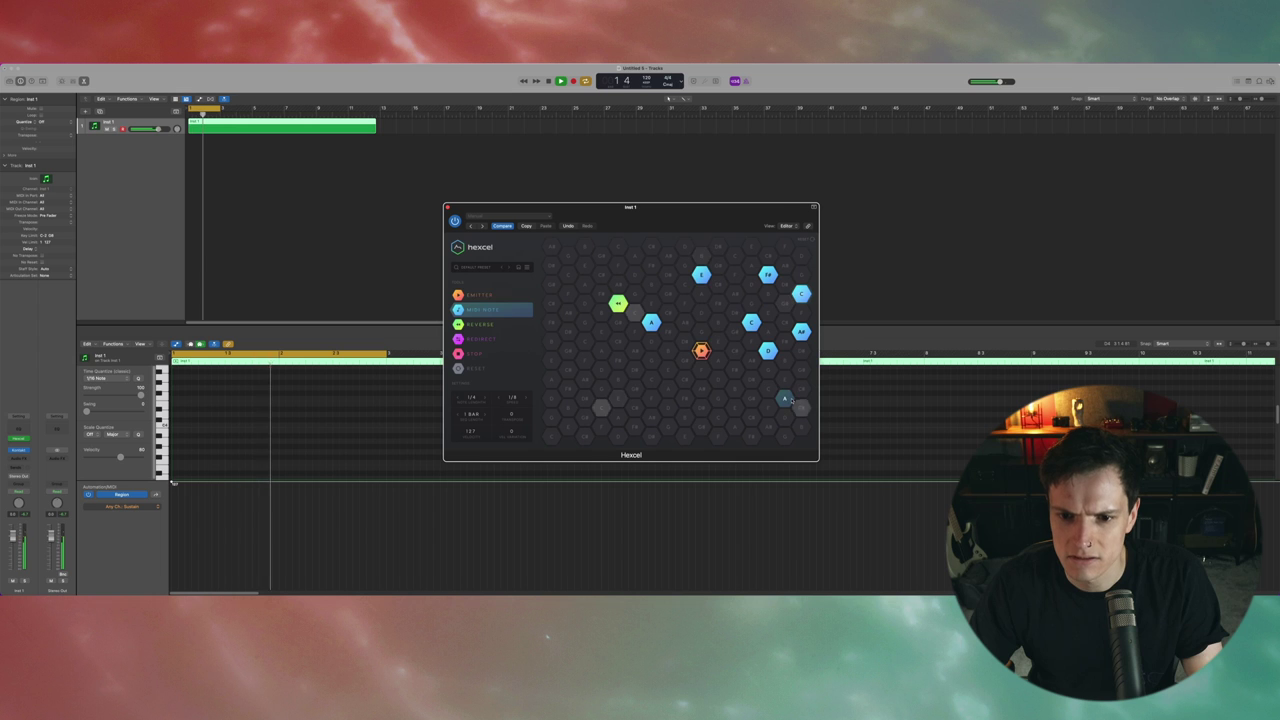
{"action": "left_click", "coordinate": [473, 294]}
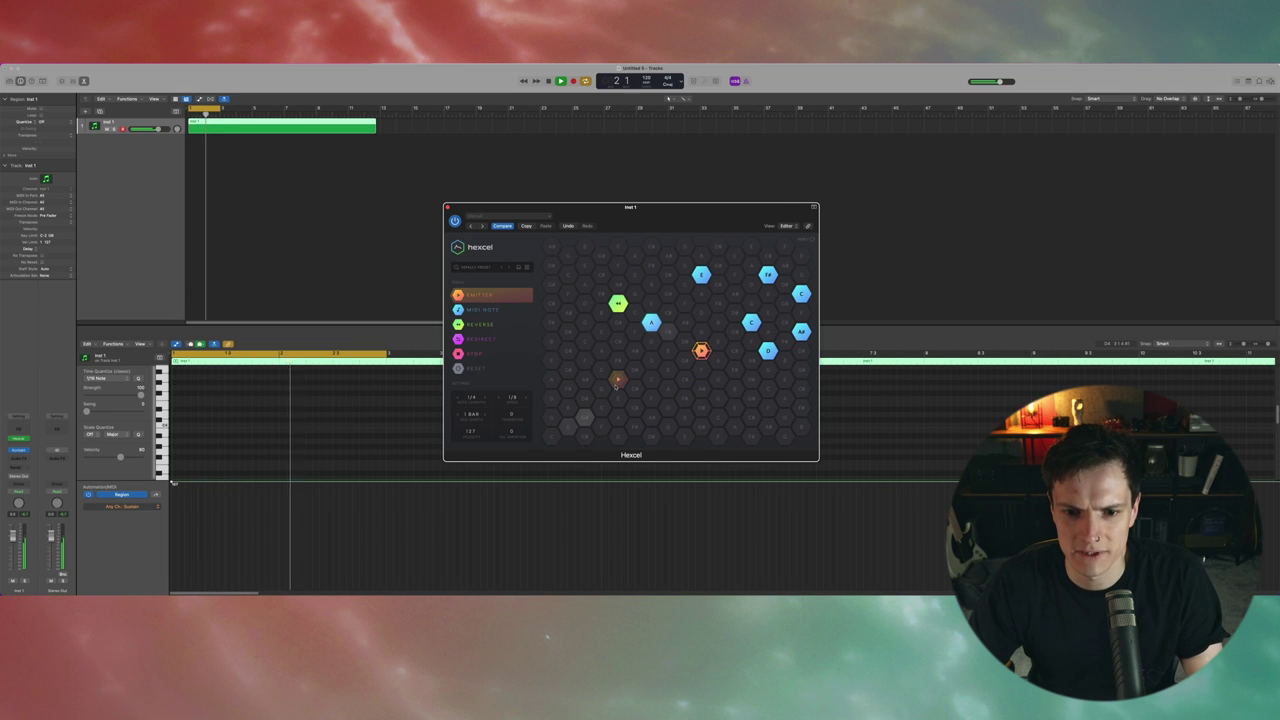
{"action": "left_click", "coordinate": [617, 380]}
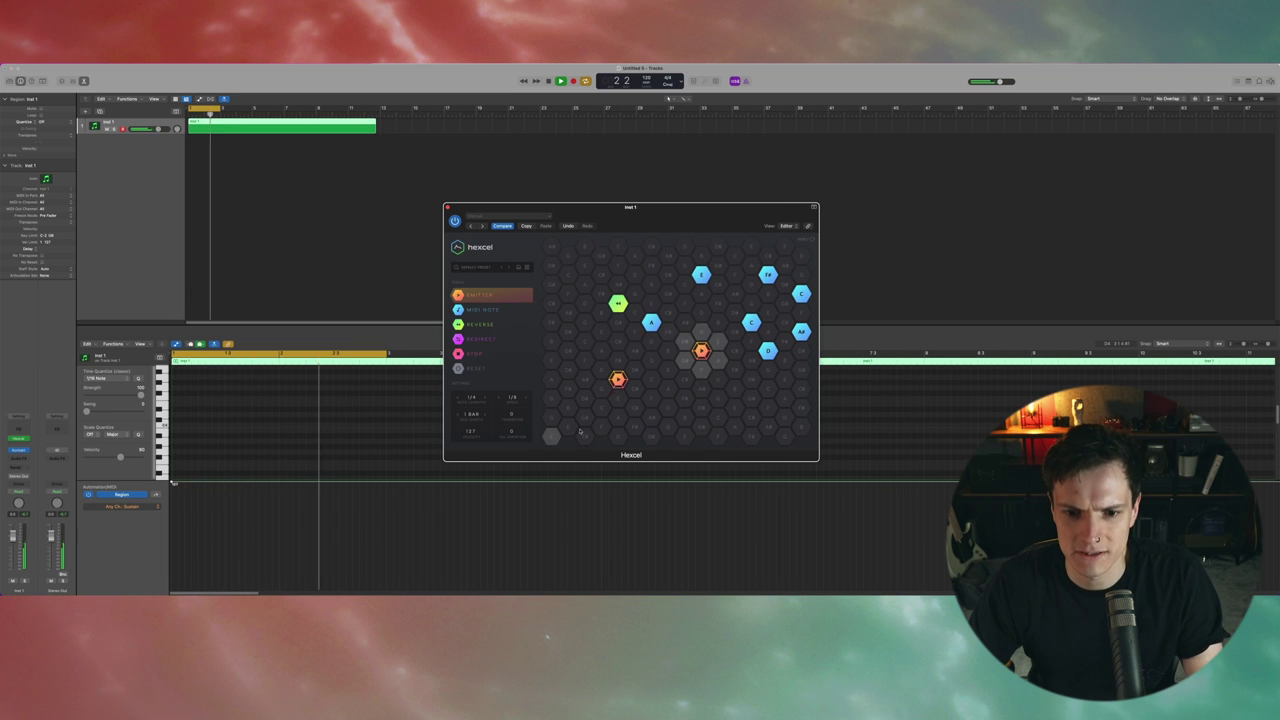
{"action": "left_click", "coordinate": [475, 309]}
{"action": "left_click", "coordinate": [585, 360]}
{"action": "left_click", "coordinate": [668, 408]}
{"action": "left_click", "coordinate": [478, 324]}
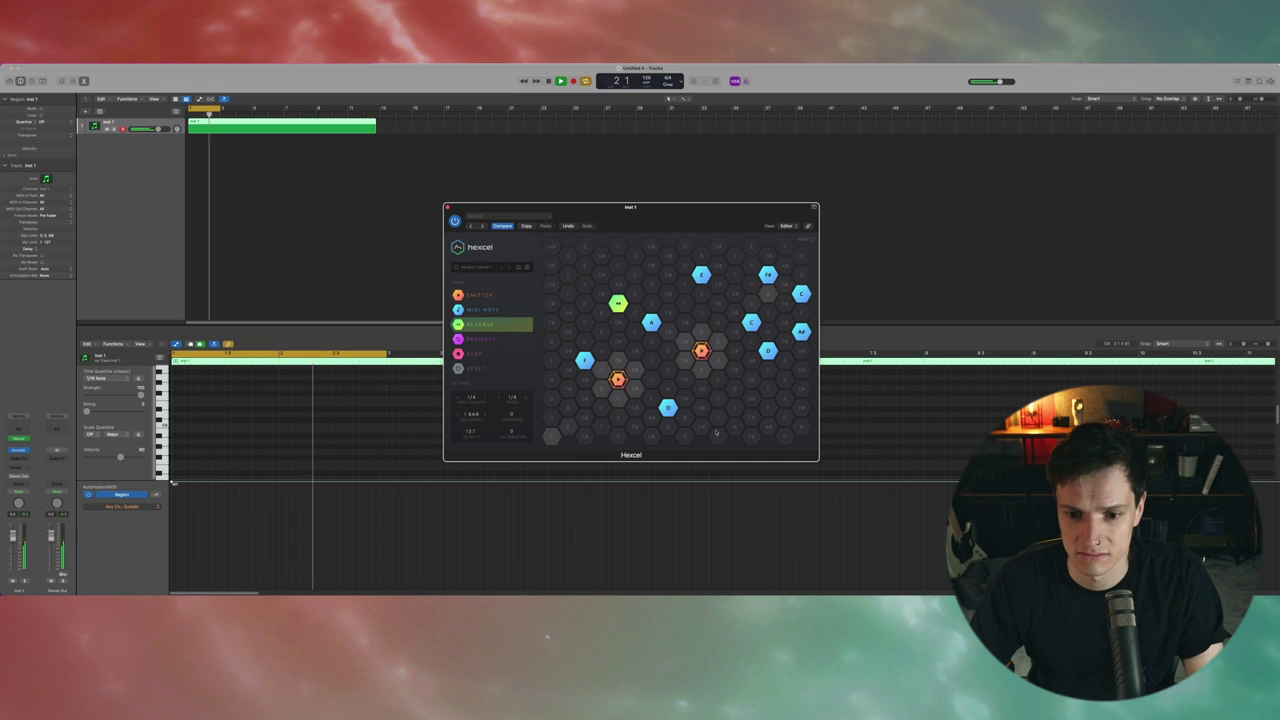
{"action": "left_click", "coordinate": [701, 427]}
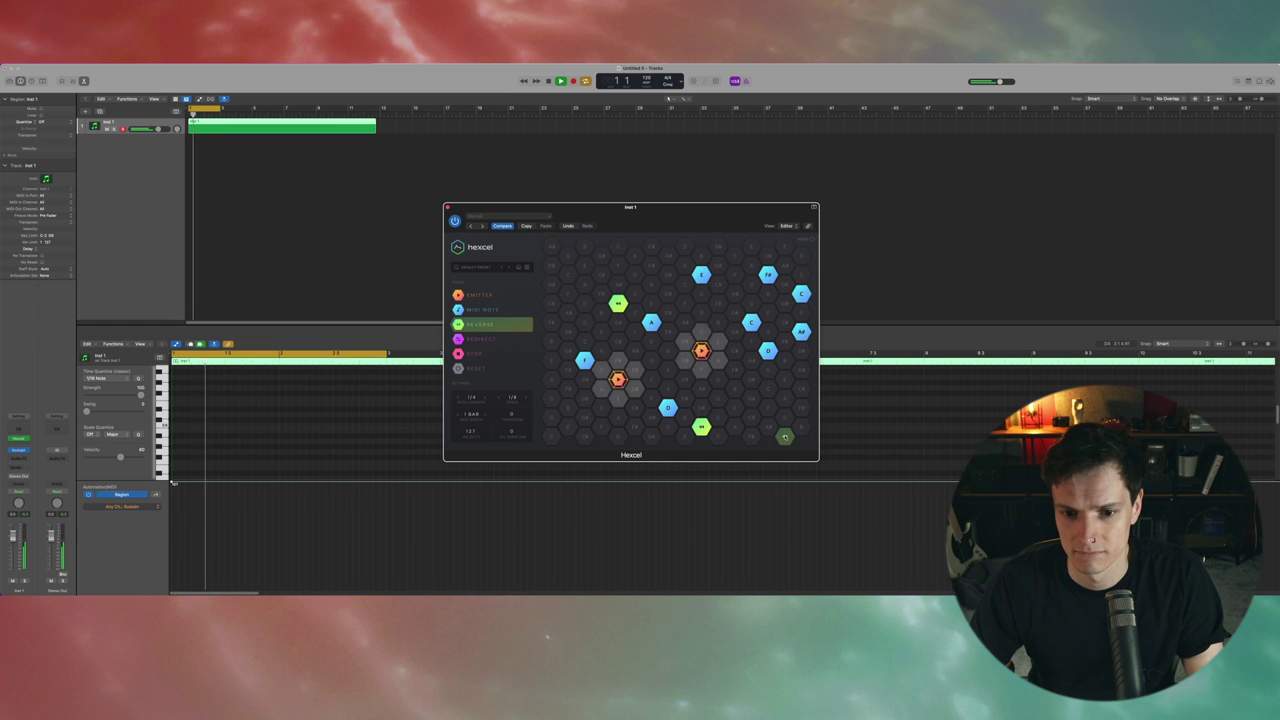
{"action": "left_click", "coordinate": [478, 294]}
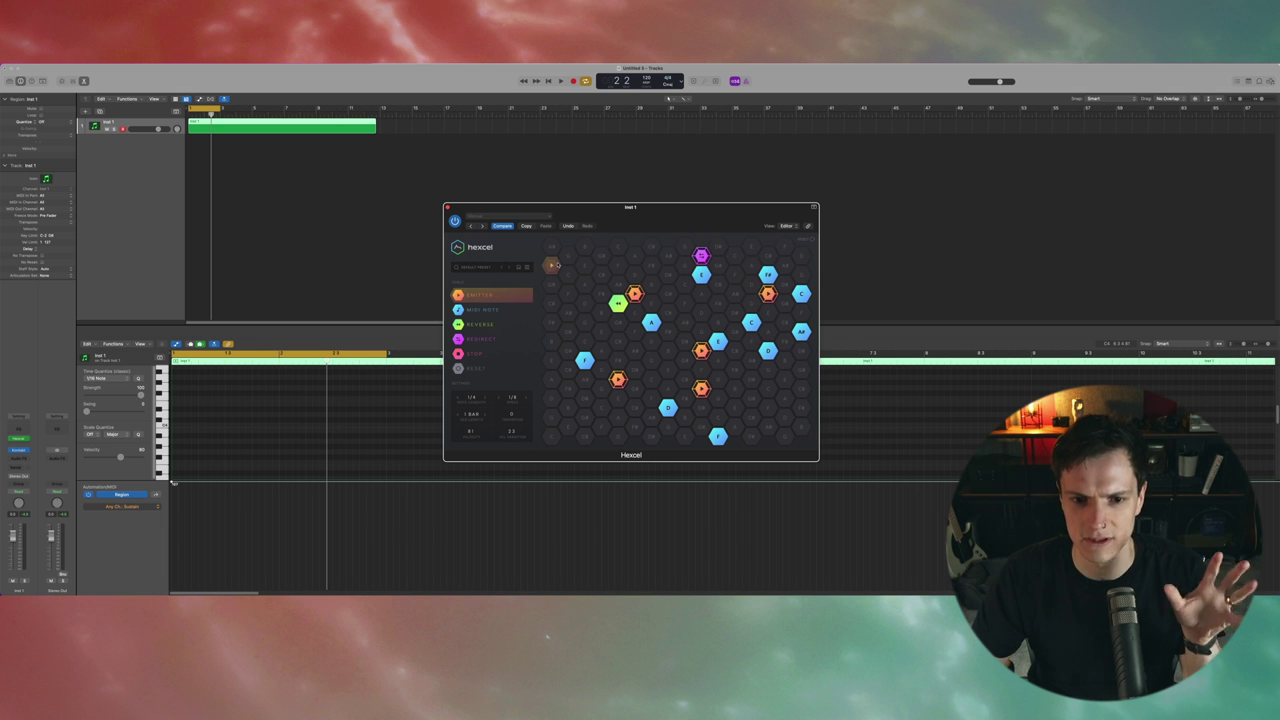
Load the next Hexcel preset (A, C#, F#, F# notes), audition it and transpose it down.
{"action": "left_click", "coordinate": [508, 268]}
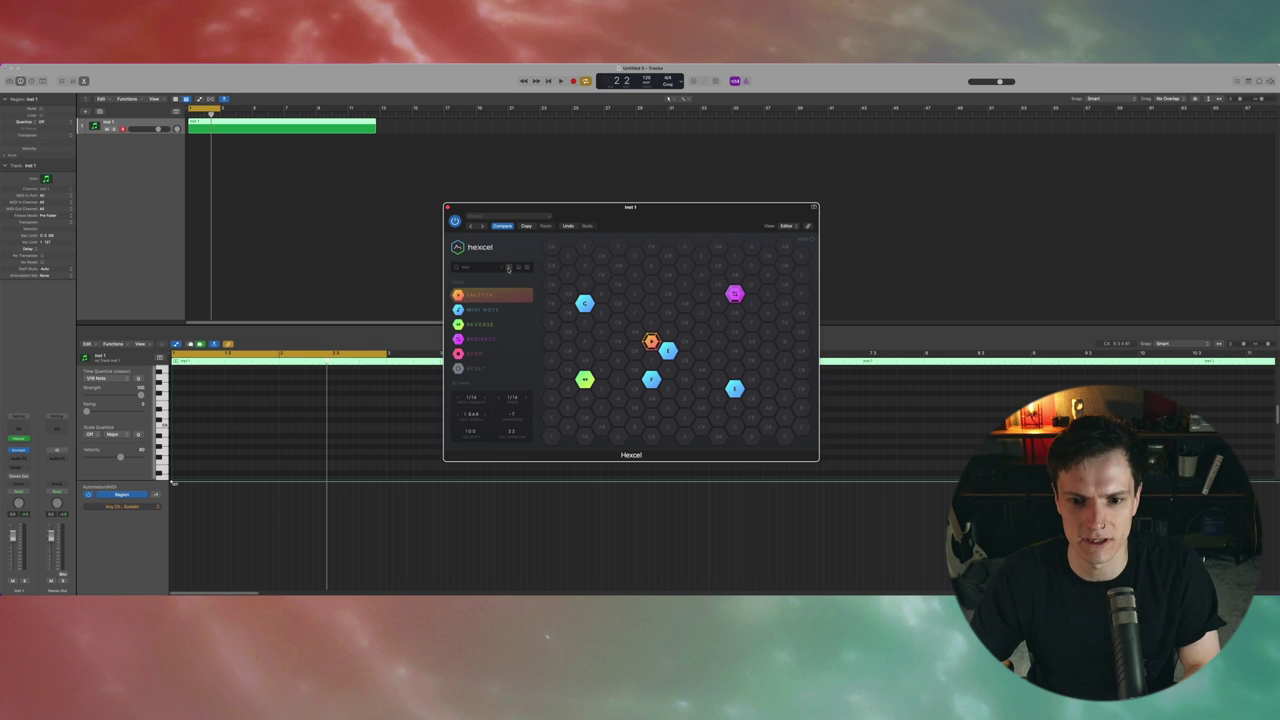
{"action": "key", "text": "space"}
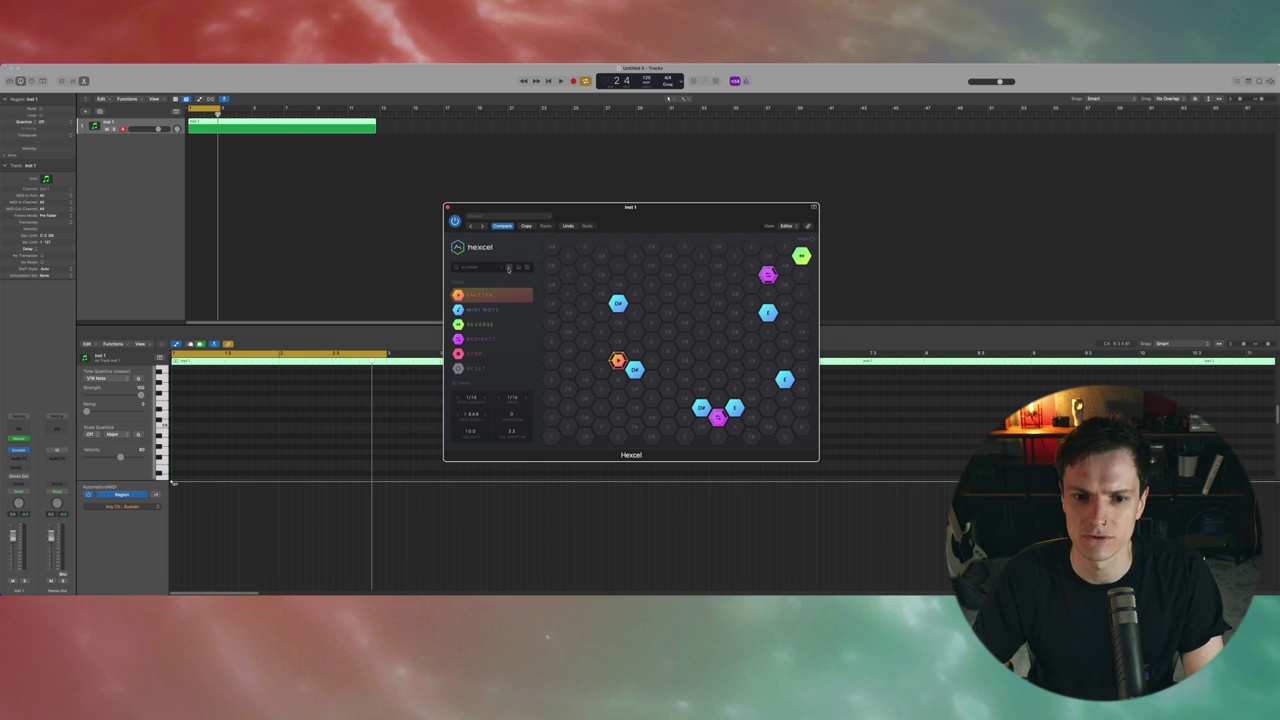
{"action": "key", "text": "space"}
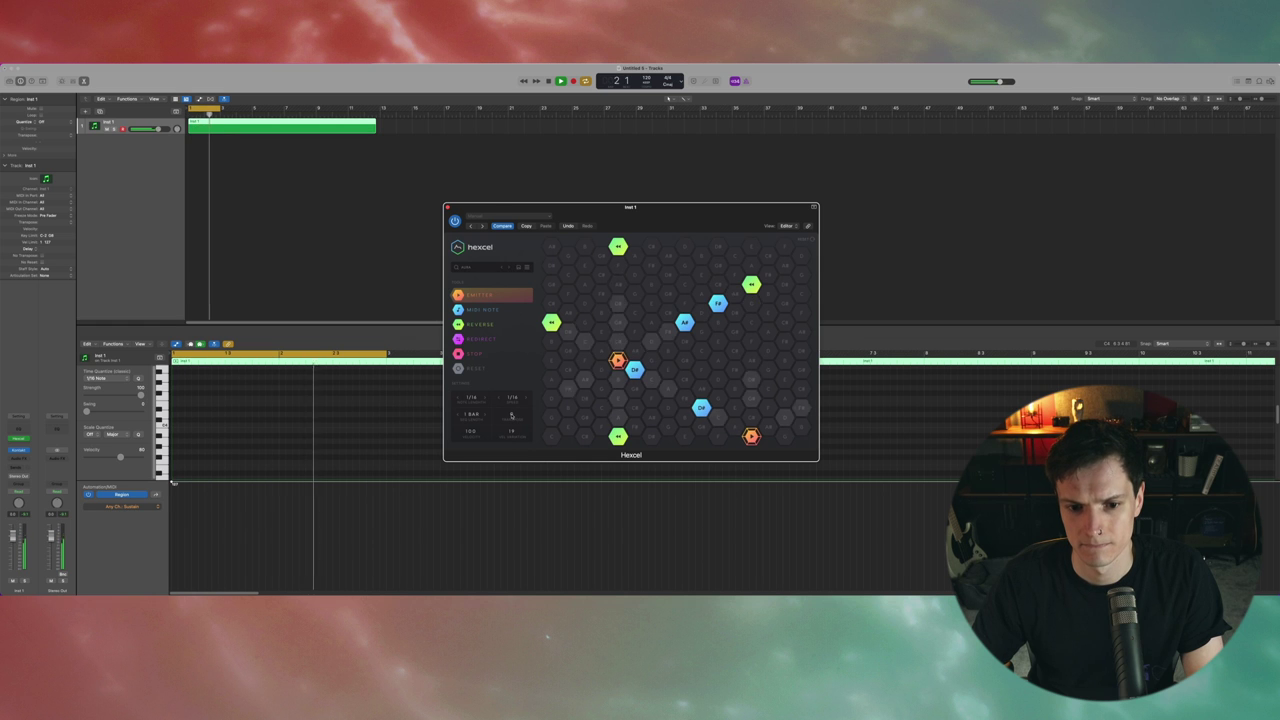
{"action": "left_click_drag", "start_coordinate": [512, 416], "coordinate": [512, 428]}
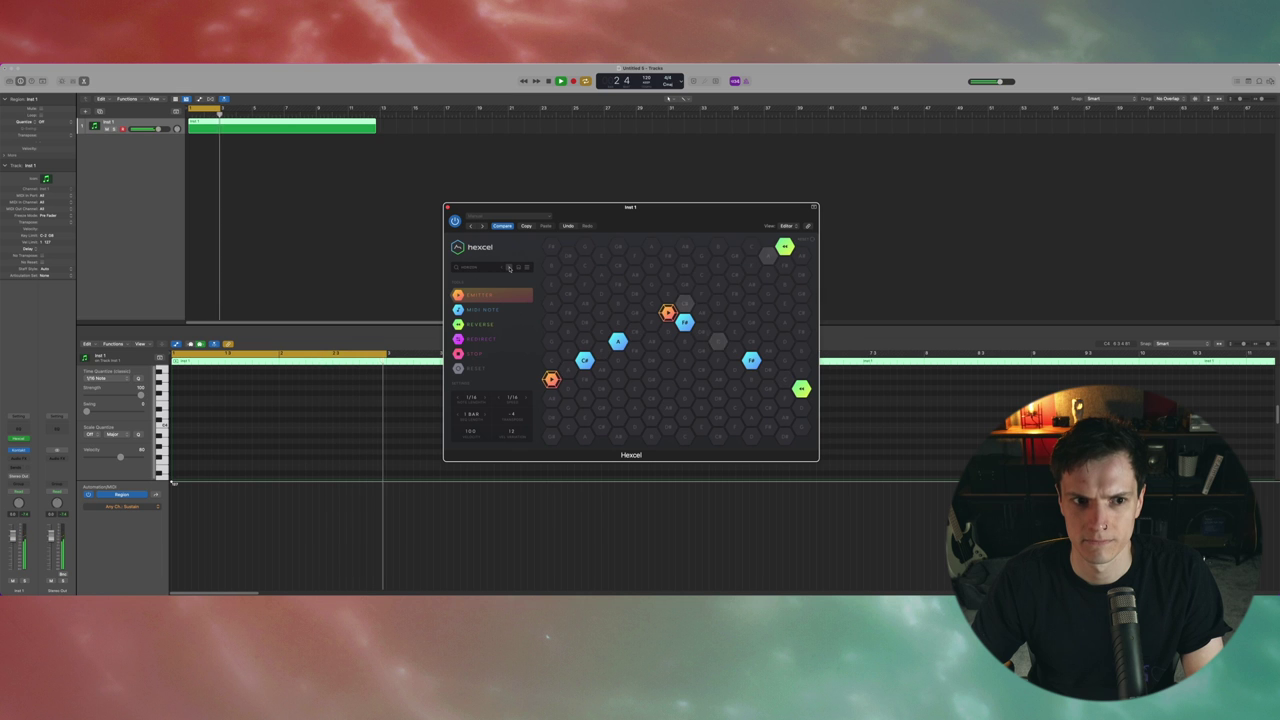
Stop playback, add Inst 2 as a Battery 4 instrument track, then reselect Inst 1.
{"action": "key", "text": "space"}
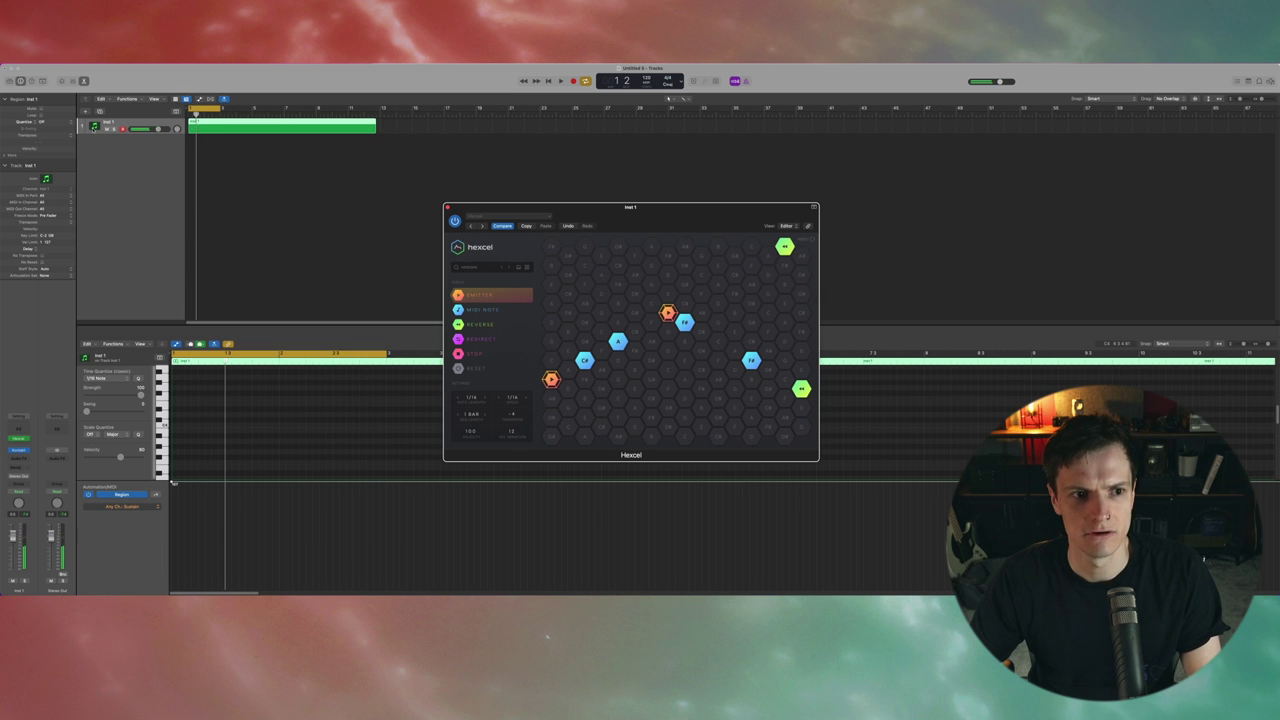
{"action": "key", "text": "alt+super+n"}
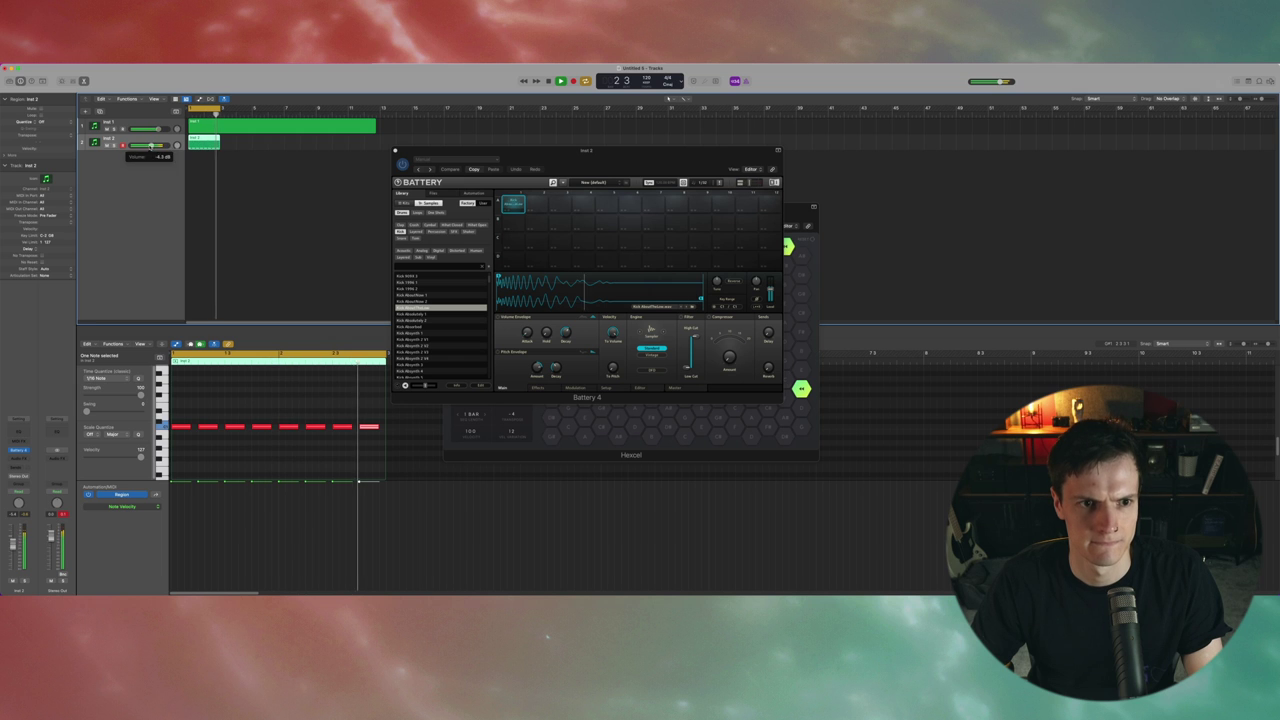
{"action": "left_click", "coordinate": [396, 150]}
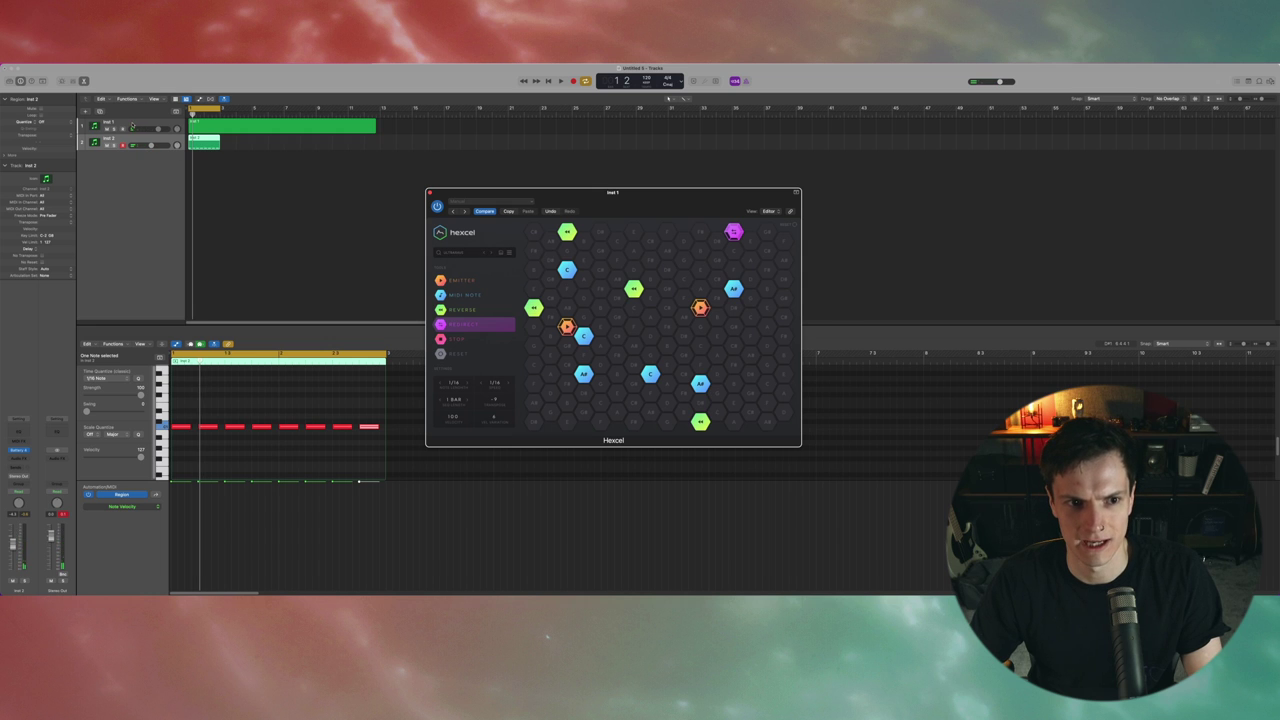
{"action": "key", "text": "Up"}
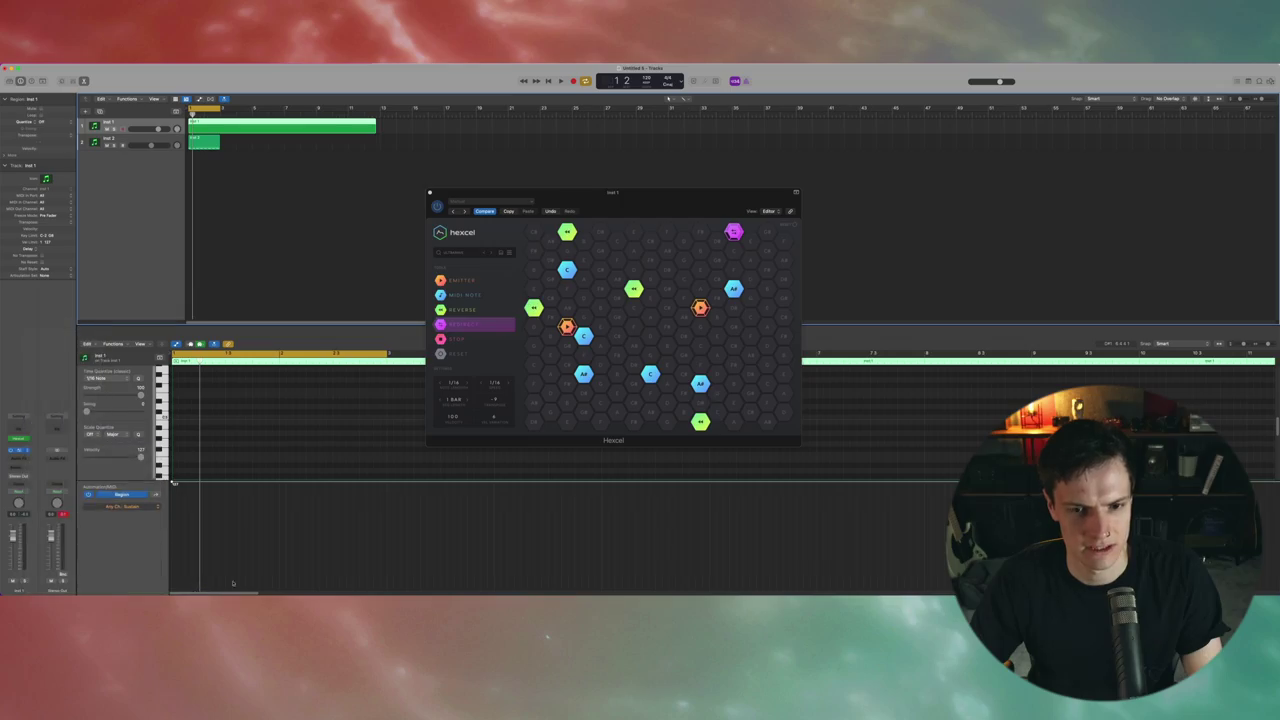
Load the LD Electro Lead BA [SN] Serum preset and start playback.
{"action": "mouse_move", "coordinate": [568, 212]}
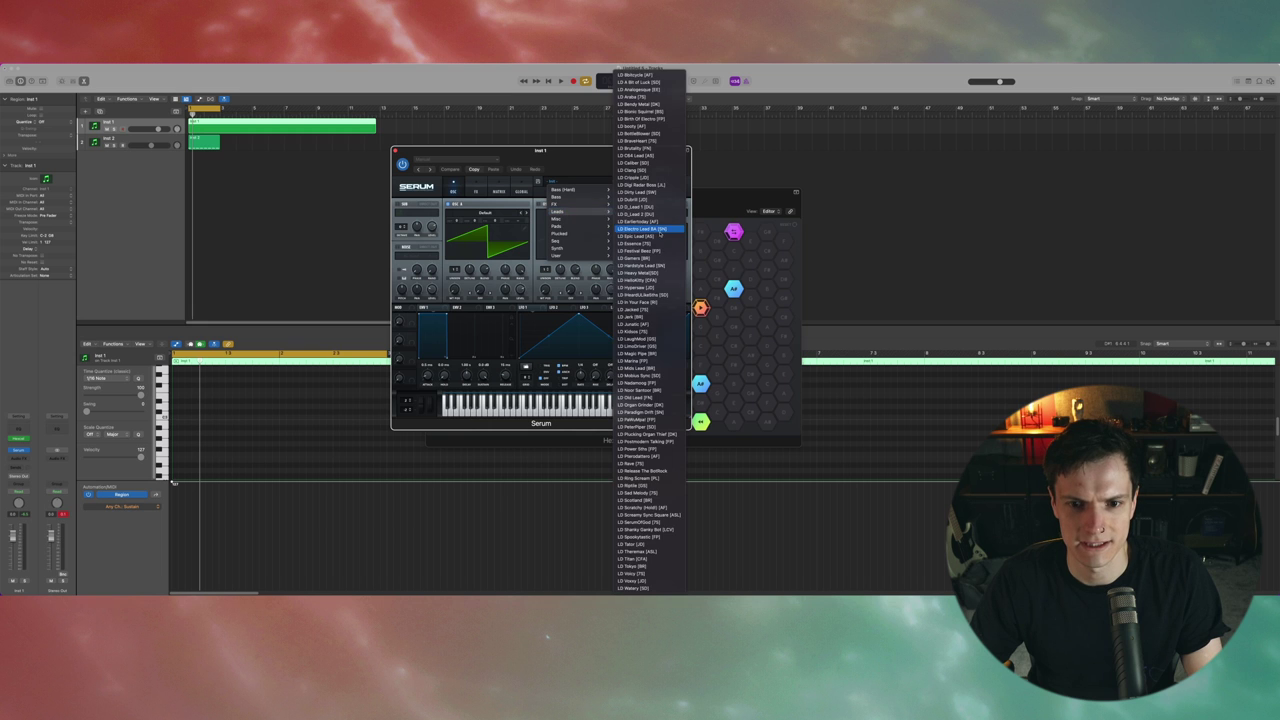
{"action": "left_click", "coordinate": [660, 233]}
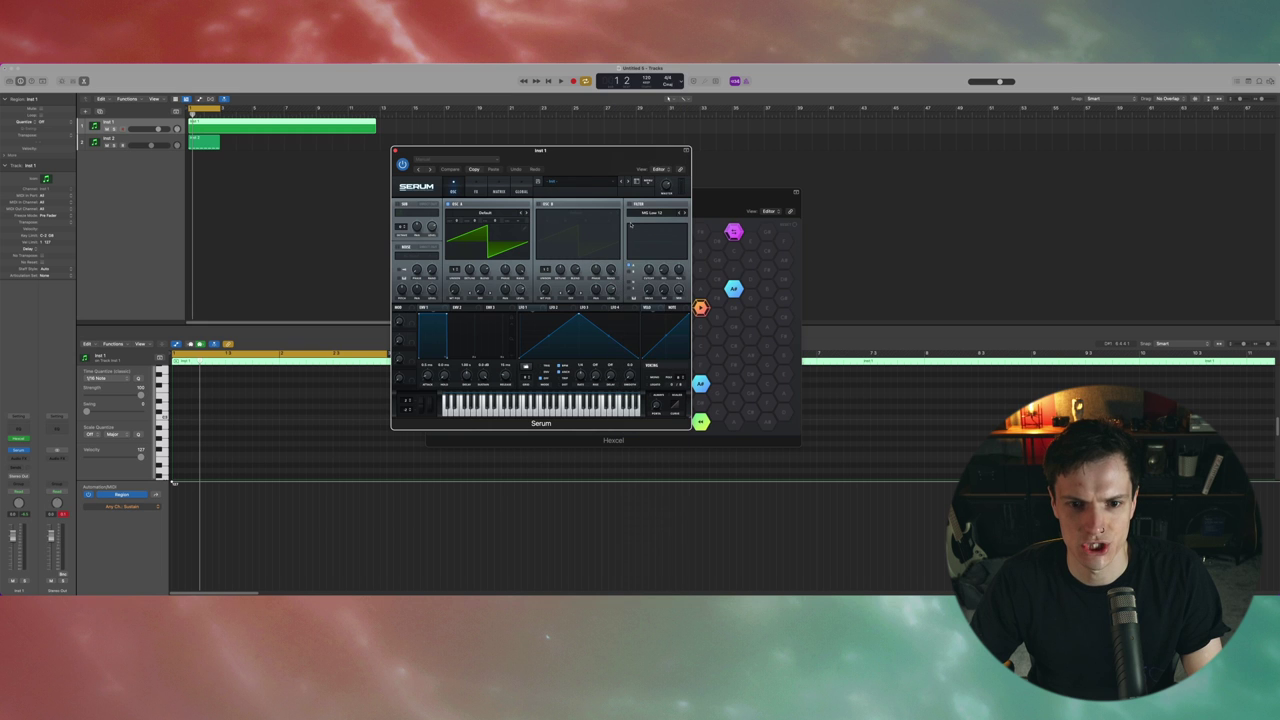
{"action": "key", "text": "space"}
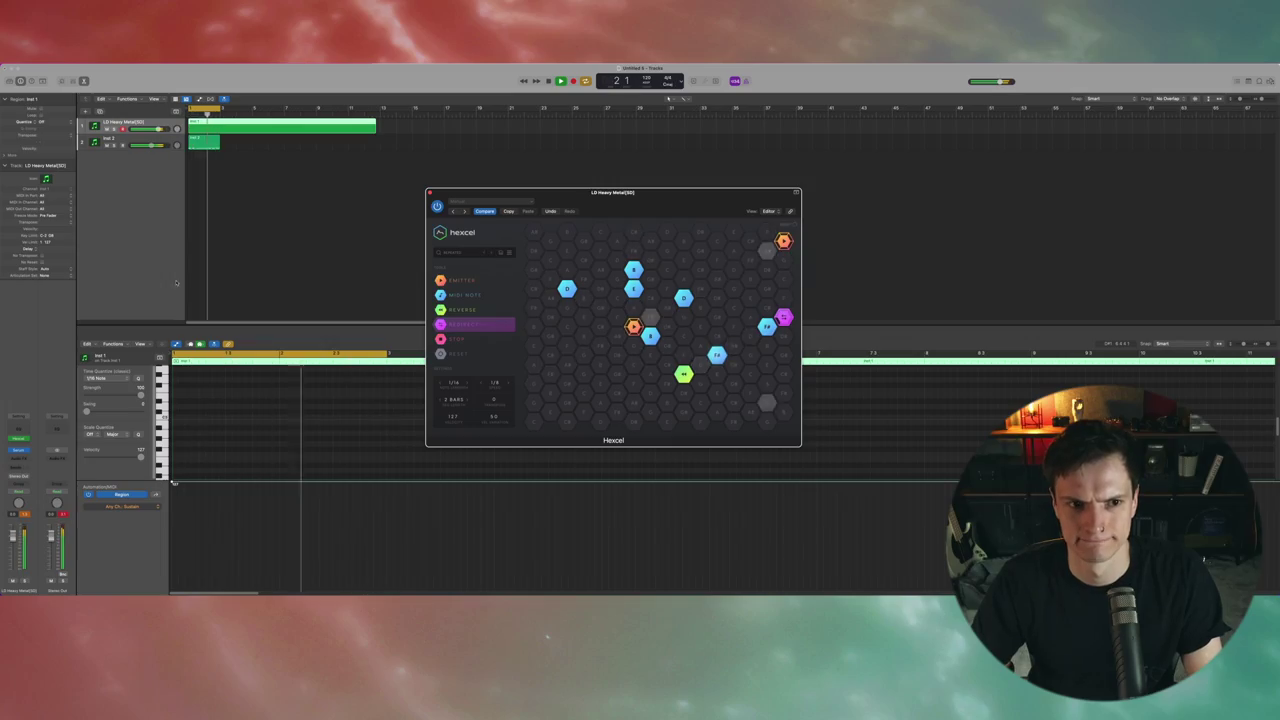
Step through Serum presets to PD D_Pad 1 [DU] and return to the arrangement.
{"action": "left_click", "coordinate": [19, 451]}
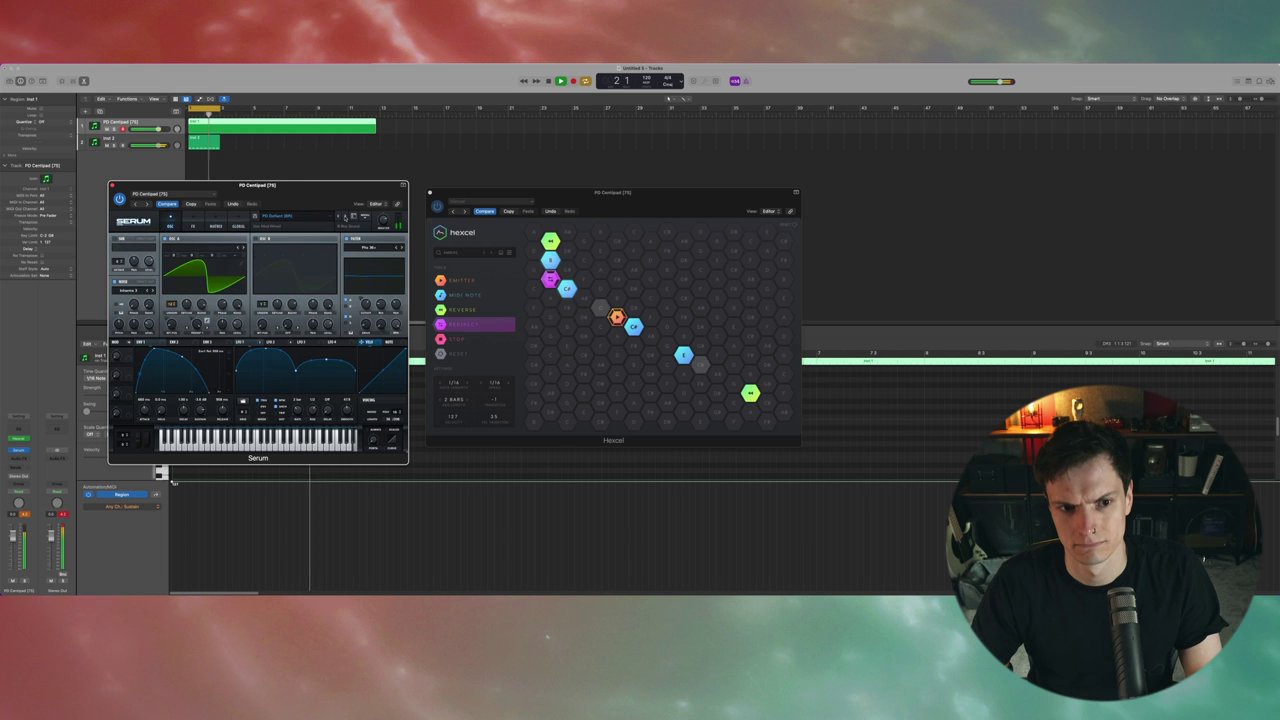
{"action": "left_click", "coordinate": [345, 216]}
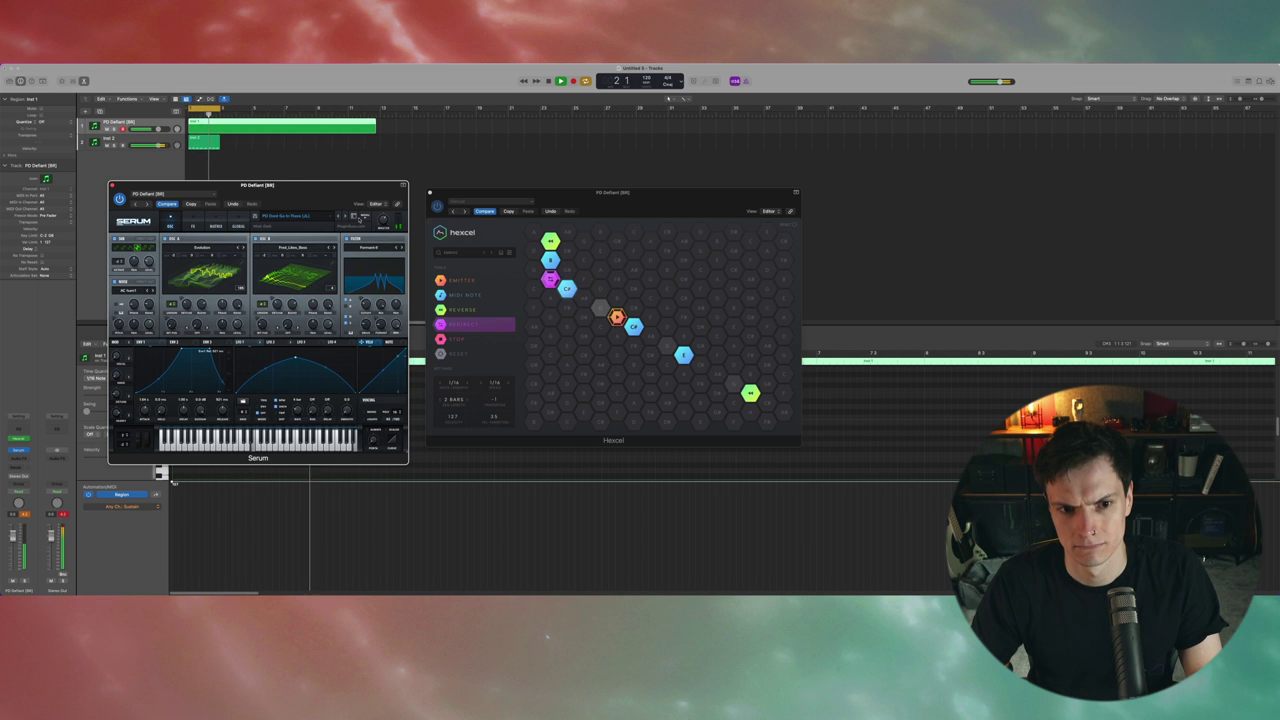
{"action": "left_click", "coordinate": [345, 216]}
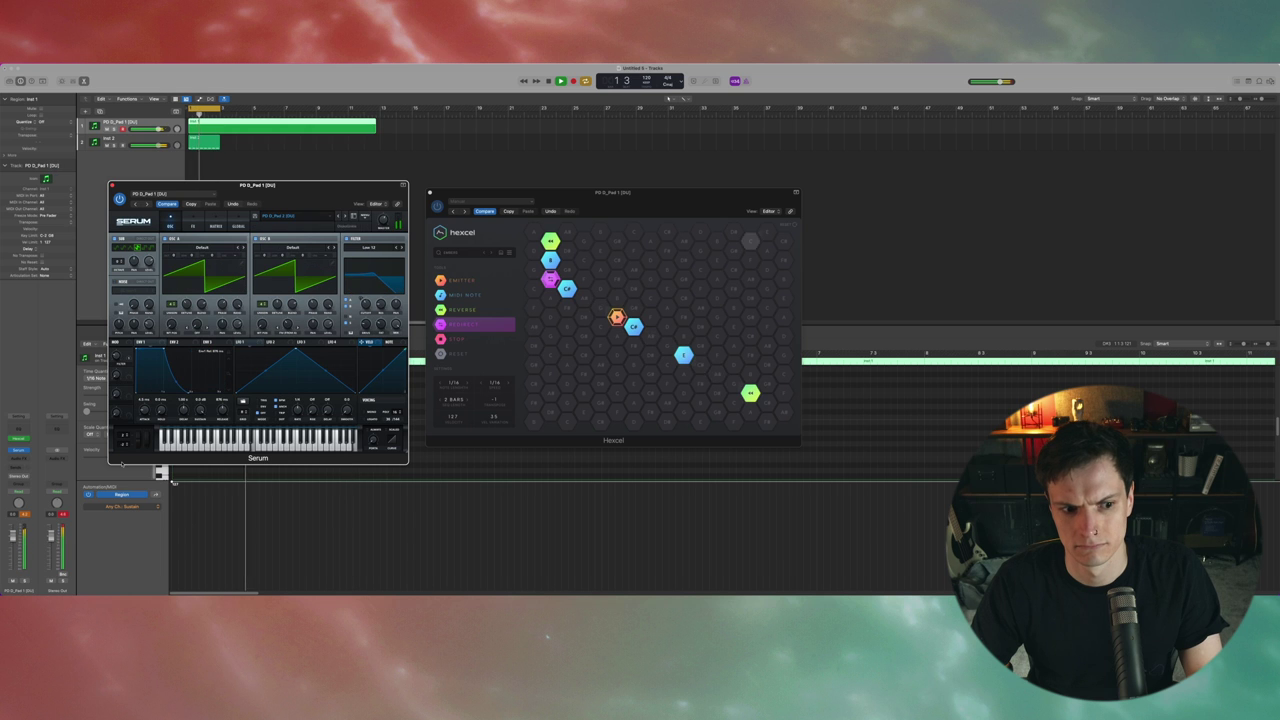
{"action": "left_click", "coordinate": [28, 522]}
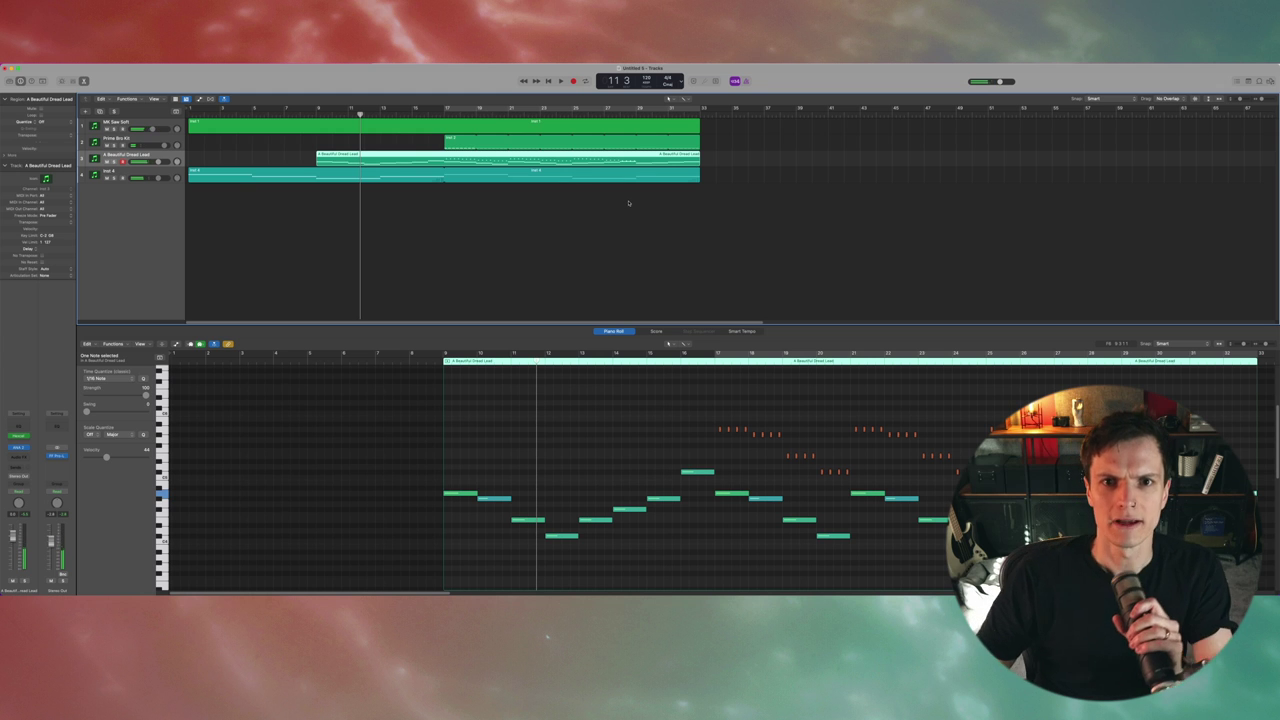
Deselect the lead region and hide the Piano Roll so the tracks fill the window.
{"action": "left_click", "coordinate": [634, 228]}
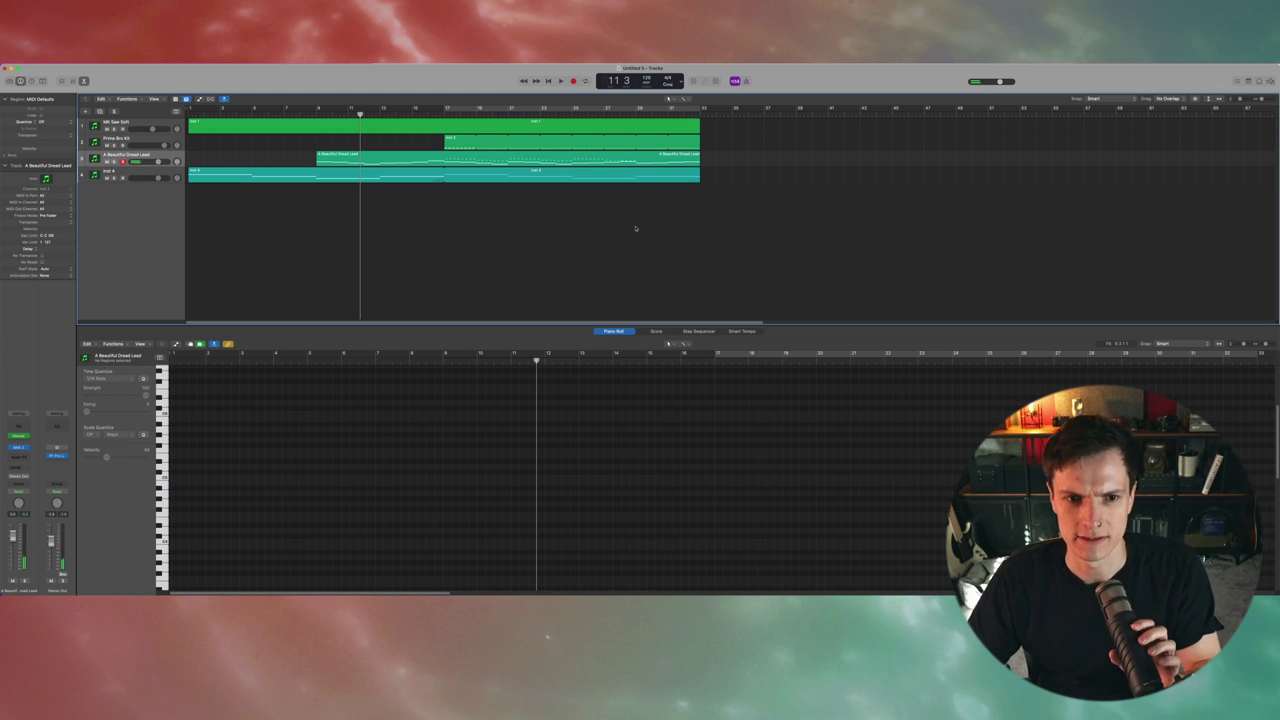
{"action": "key", "text": "e"}
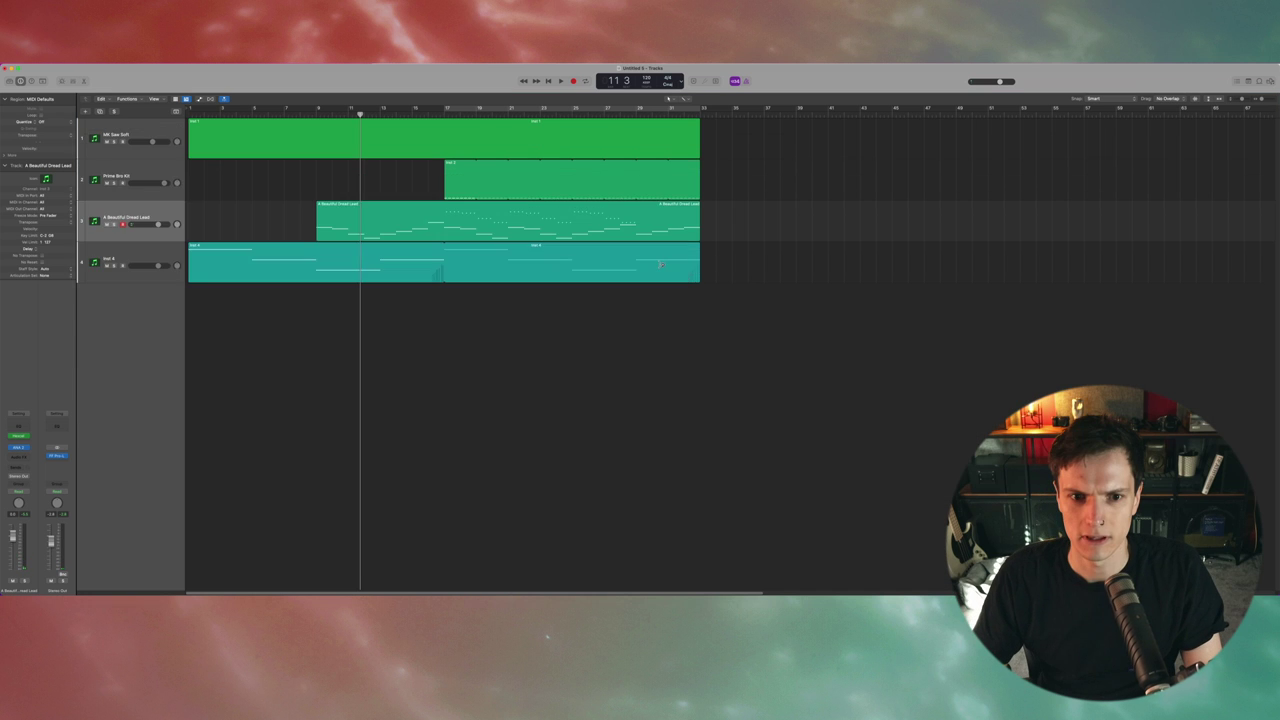
{"action": "scroll", "coordinate": [660, 265], "scroll_direction": "right", "scroll_amount": 2}
{"action": "scroll", "coordinate": [658, 270], "scroll_direction": "left", "scroll_amount": 2}
{"action": "scroll", "coordinate": [797, 287], "scroll_direction": "up", "scroll_amount": 3}
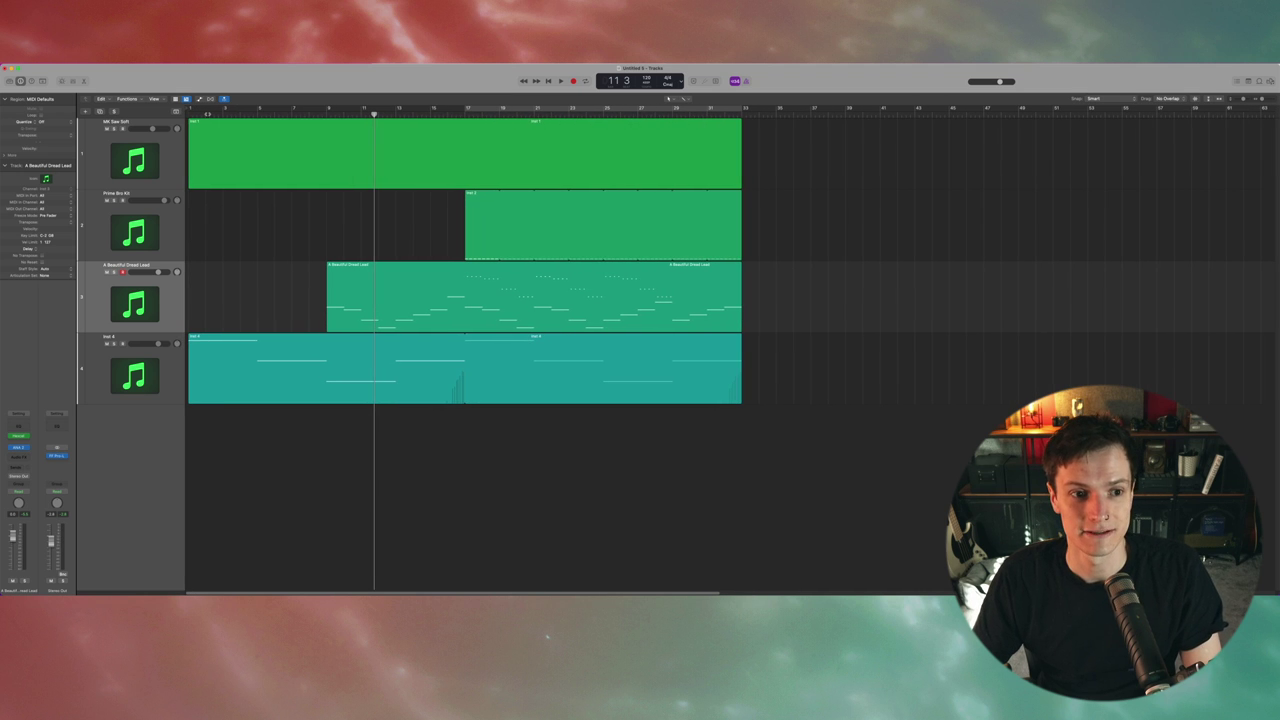
Play the arrangement from the start and zoom the four track lanes taller and wider.
{"action": "key", "text": "Return"}
{"action": "key", "text": "Up"}
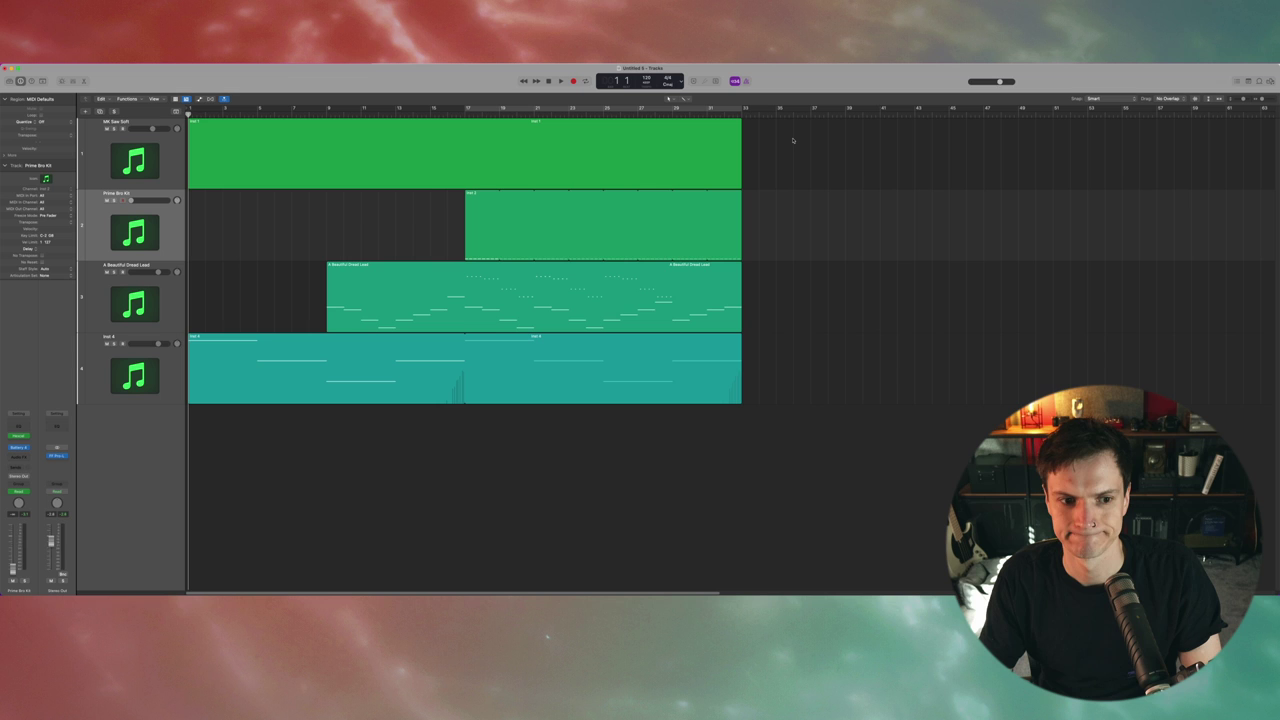
{"action": "key", "text": "space"}
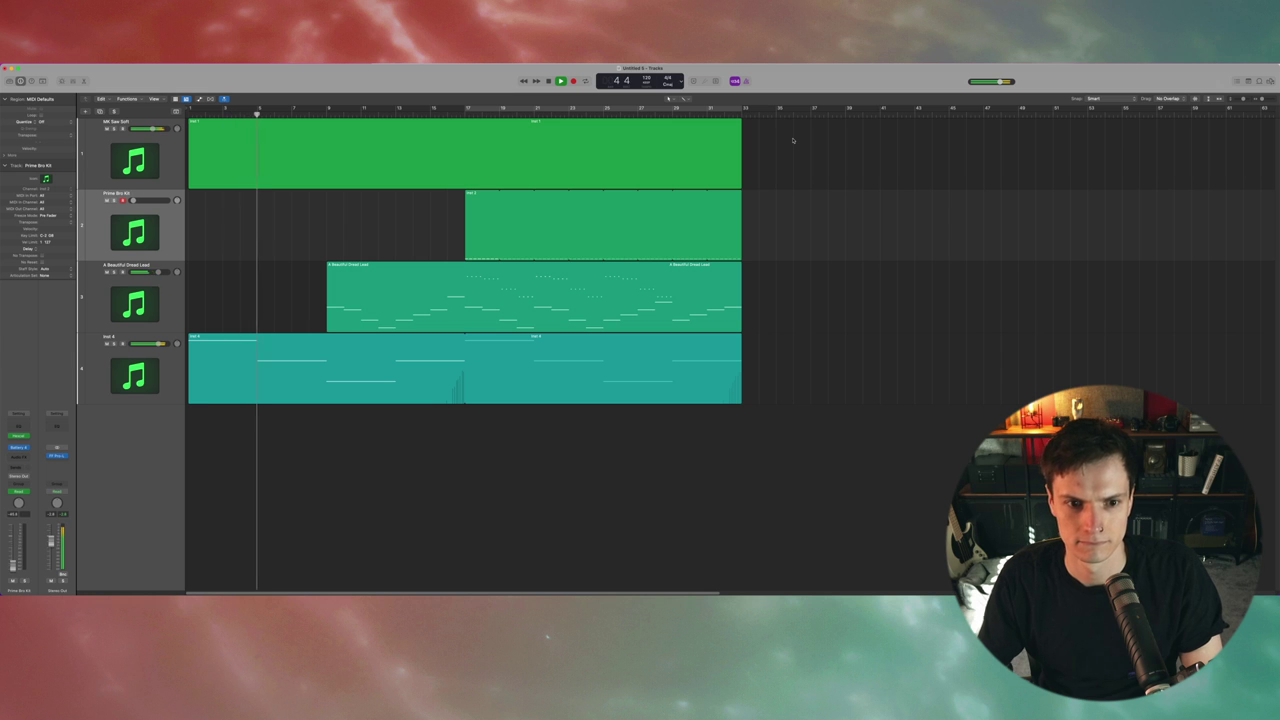
{"action": "key", "text": "super+Down"}
{"action": "key", "text": "super+Right"}
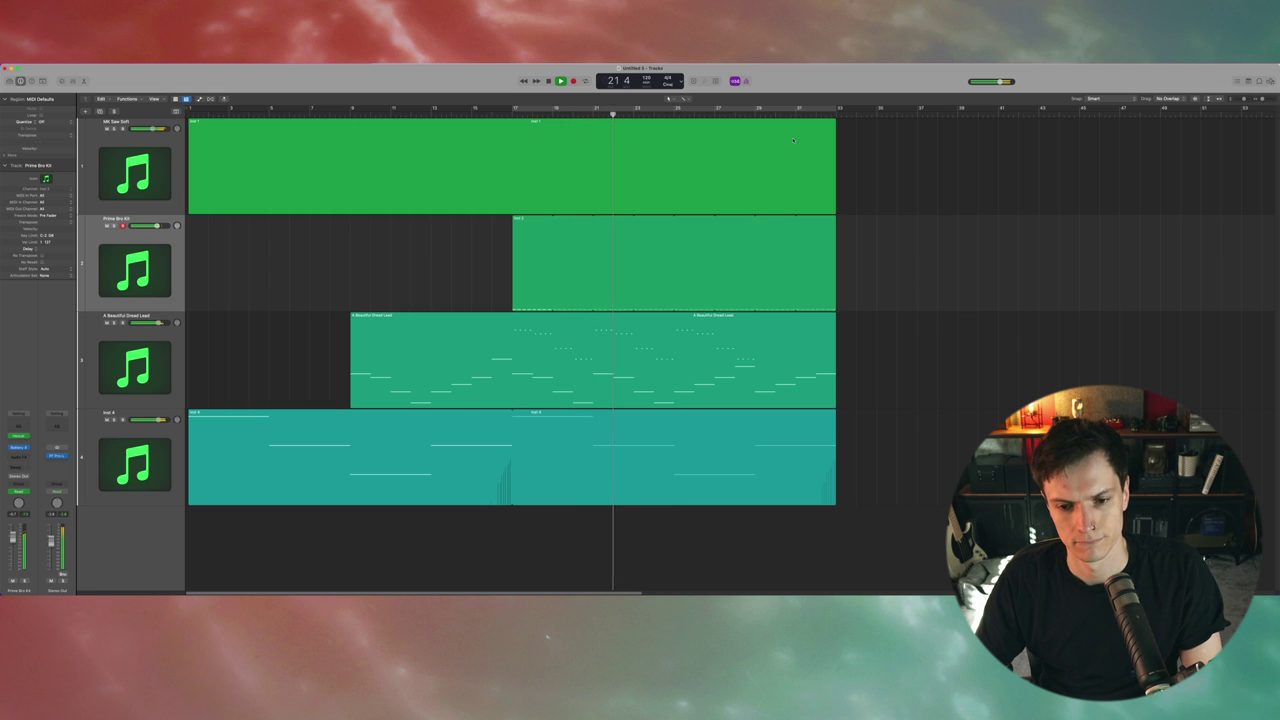
Loop bars 17 to 33 while listening, then turn the loop off.
{"action": "left_click", "coordinate": [781, 110]}
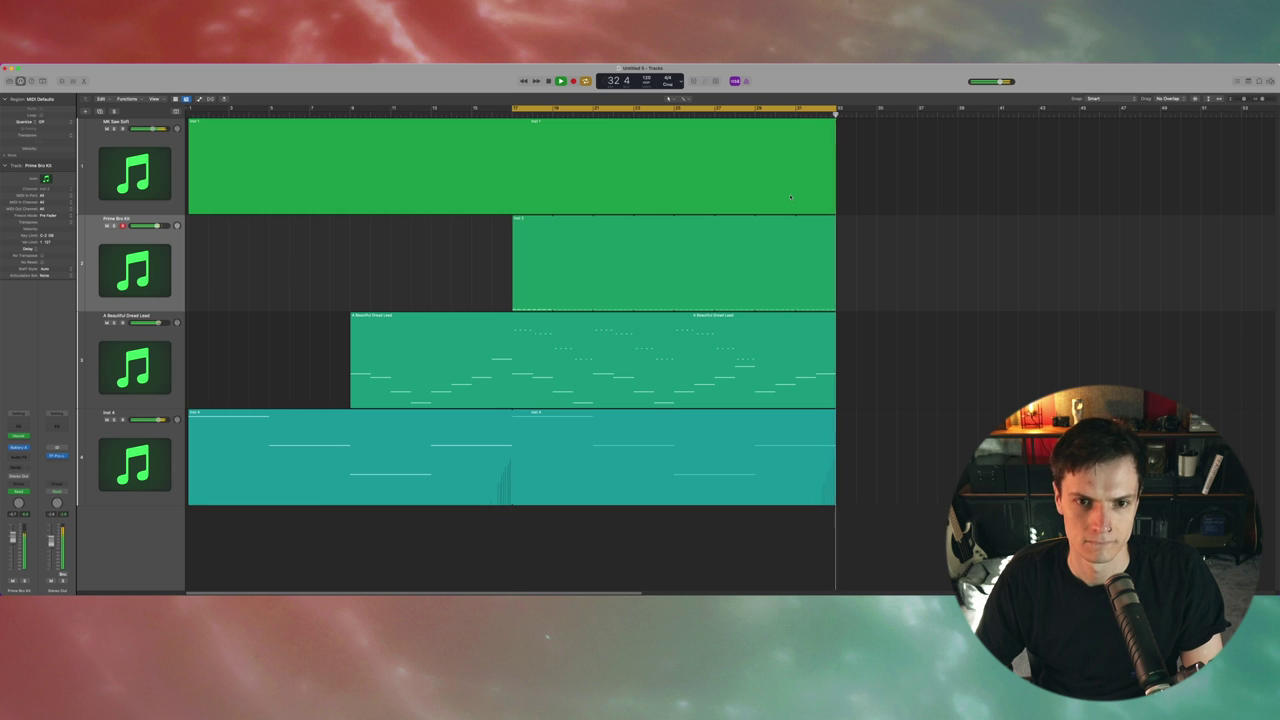
{"action": "left_click", "coordinate": [727, 107]}
{"action": "scroll", "coordinate": [944, 254], "scroll_direction": "up", "scroll_amount": 5}
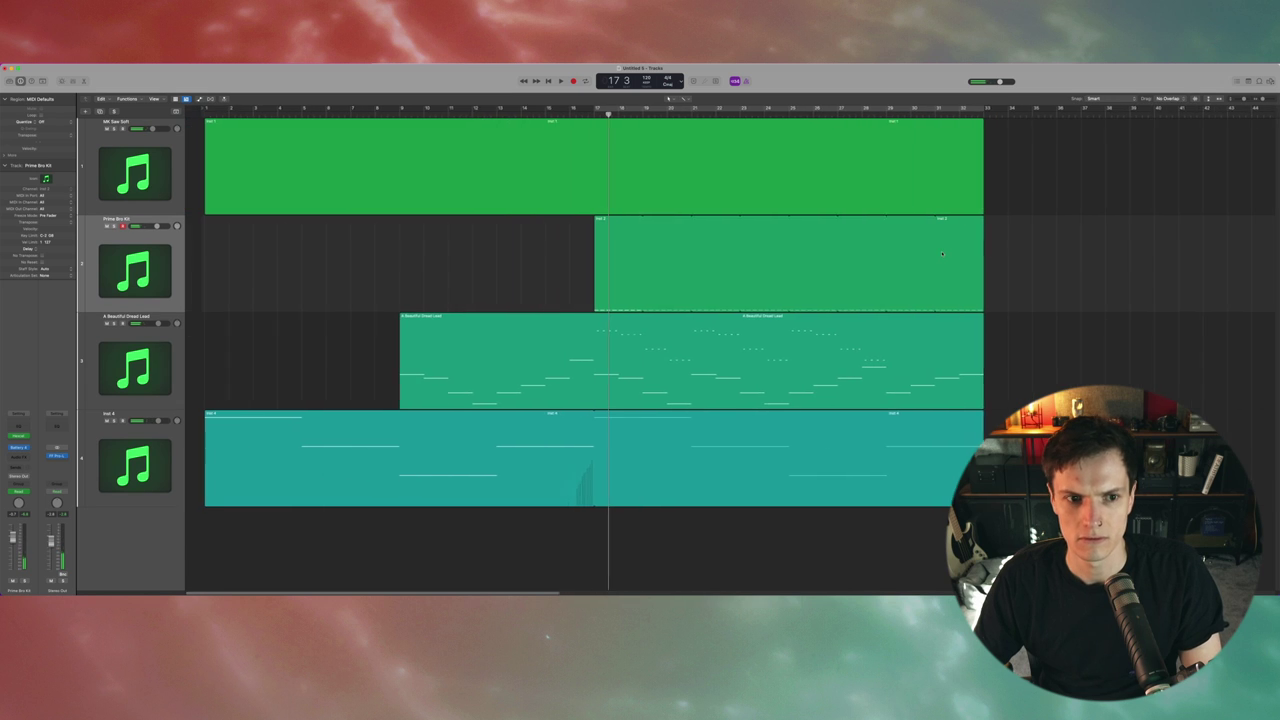
Show the mixer and inspect Inst 4's LFOTool insert before closing its window.
{"action": "key", "text": "x"}
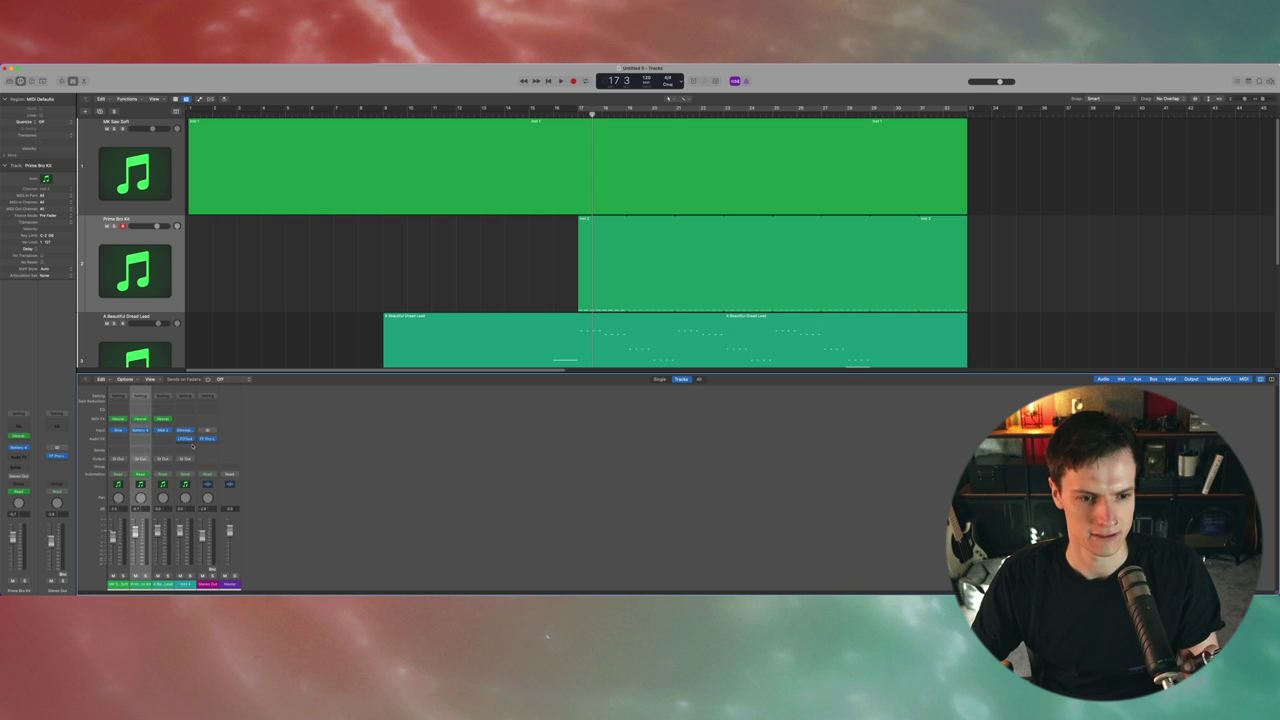
{"action": "left_click", "coordinate": [186, 439]}
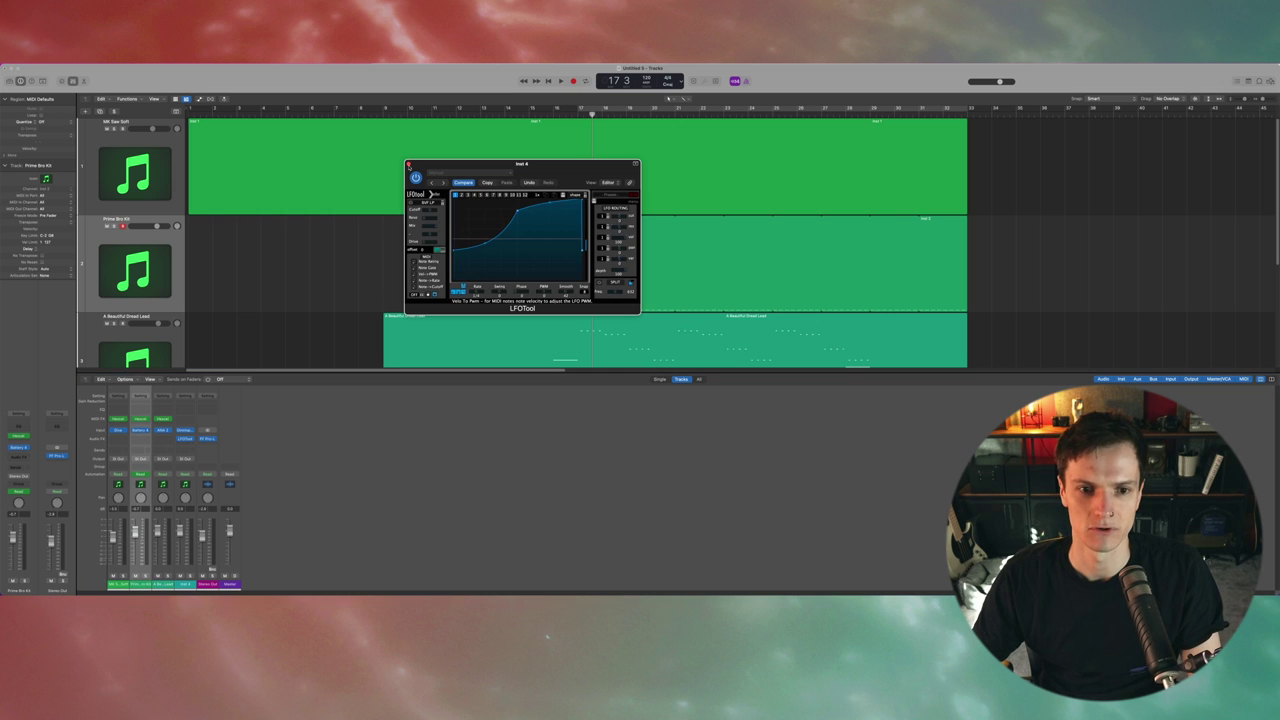
{"action": "left_click", "coordinate": [408, 165]}
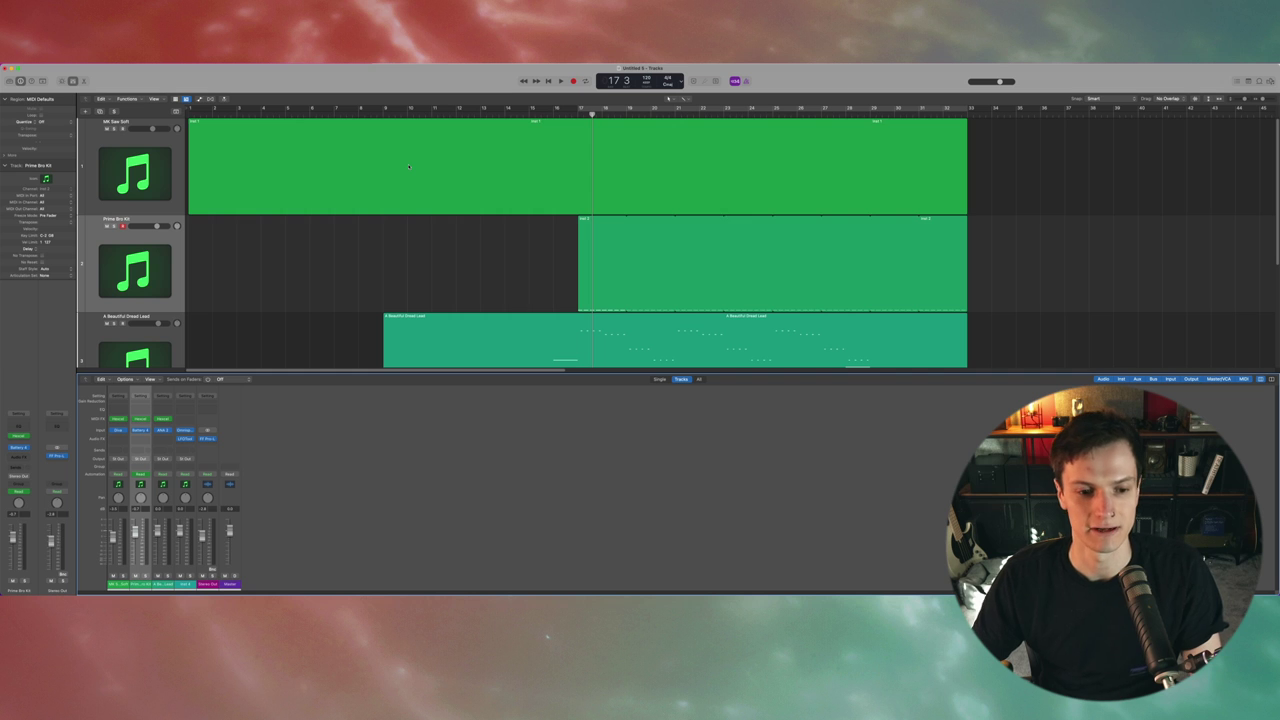
Hide the mixer, audition MK Saw Soft's Hexcel pattern, and add an A# note cell.
{"action": "key", "text": "x"}
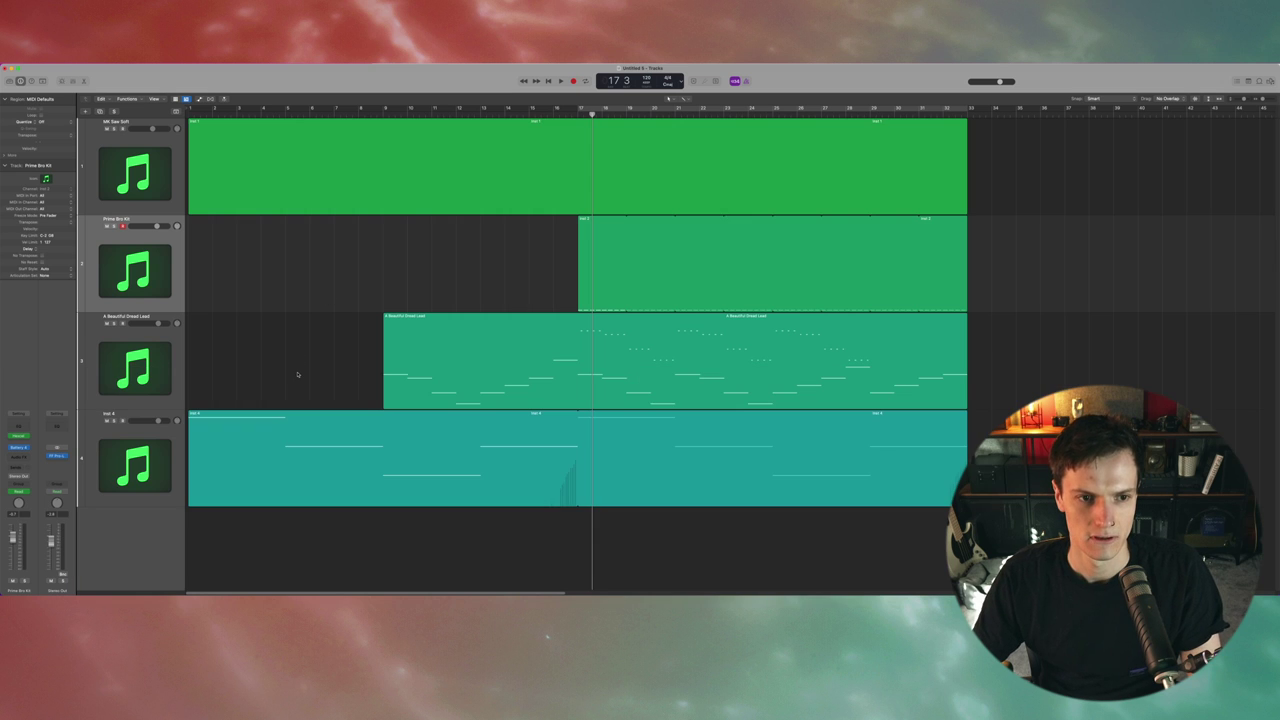
{"action": "left_click", "coordinate": [134, 171]}
{"action": "left_click", "coordinate": [18, 437]}
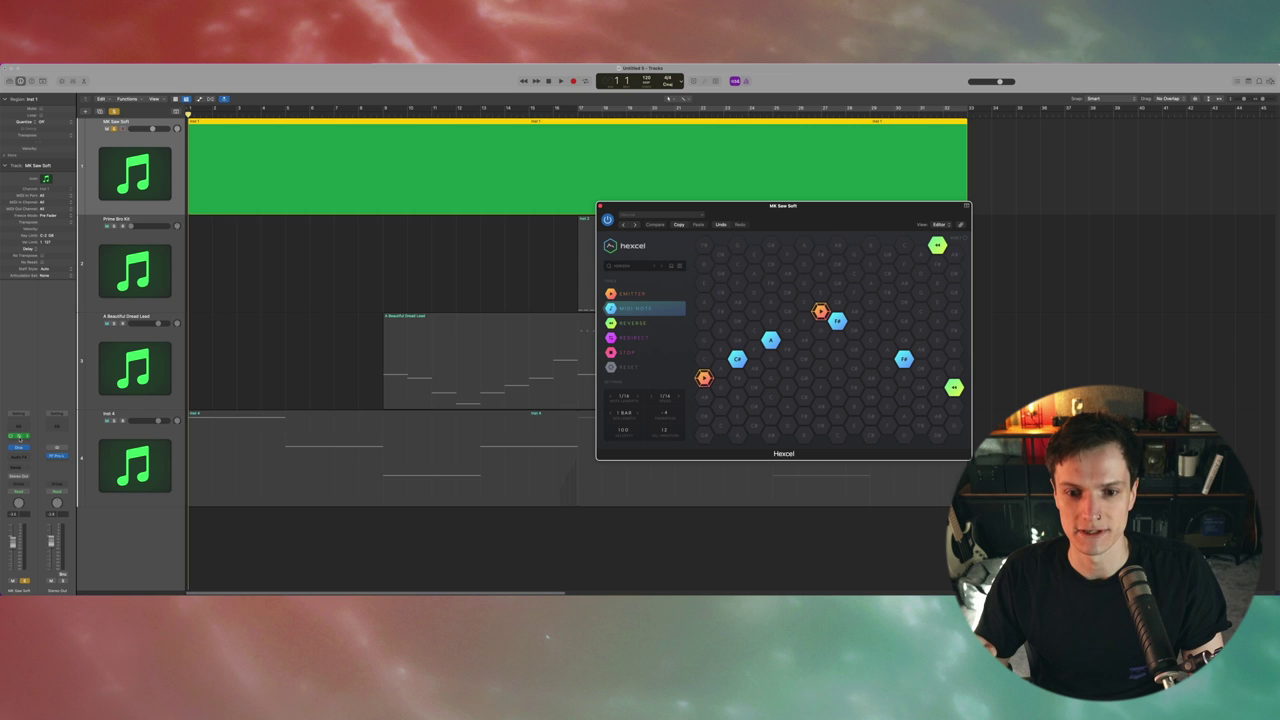
{"action": "key", "text": "space"}
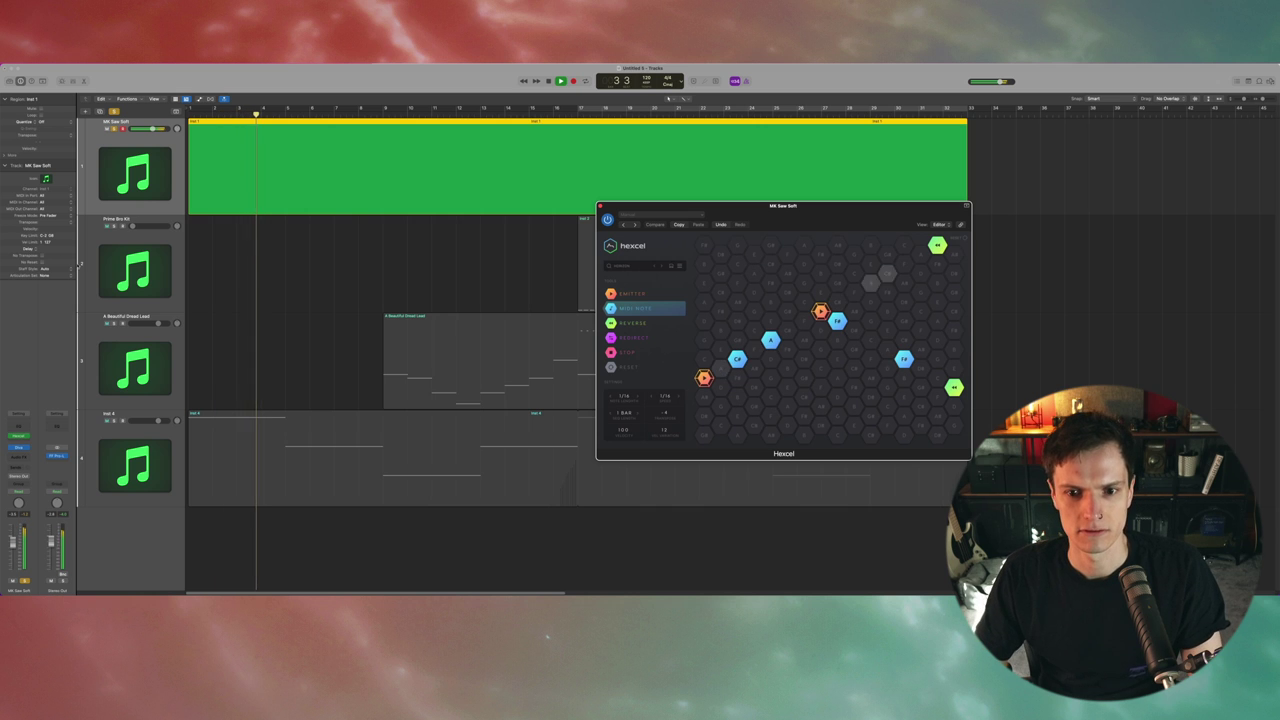
{"action": "key", "text": "space"}
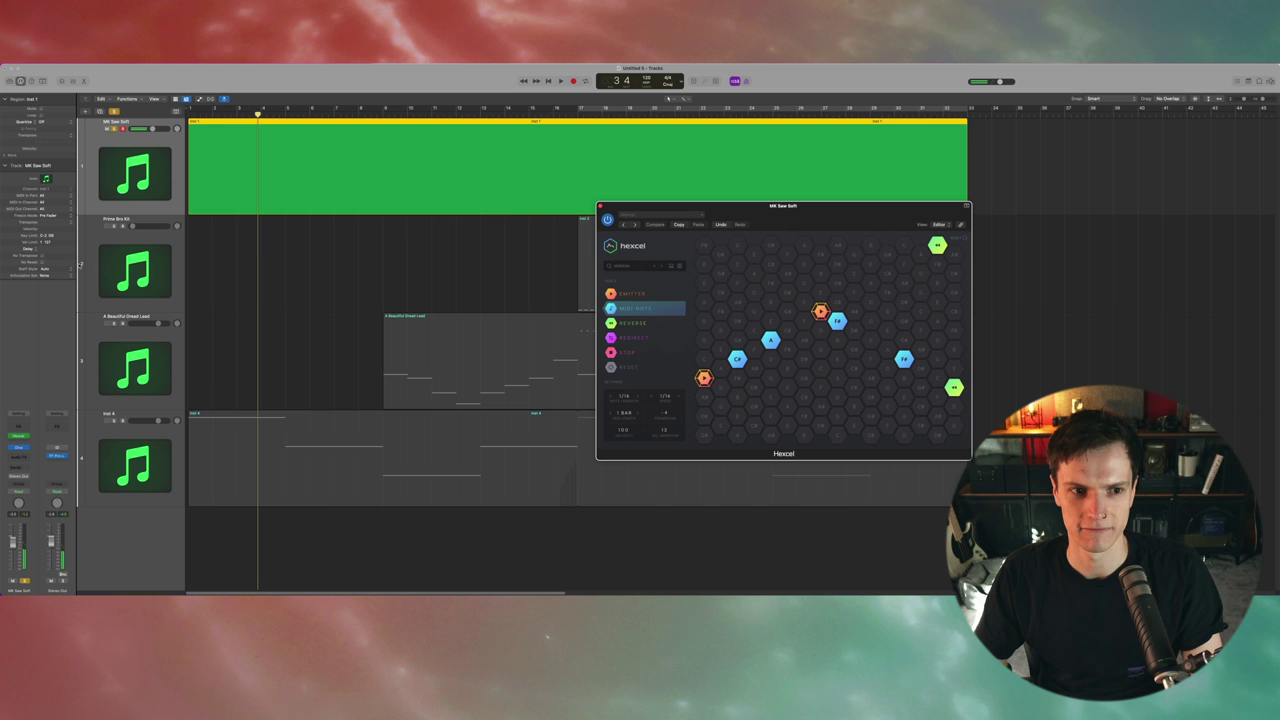
{"action": "left_click", "coordinate": [736, 302]}
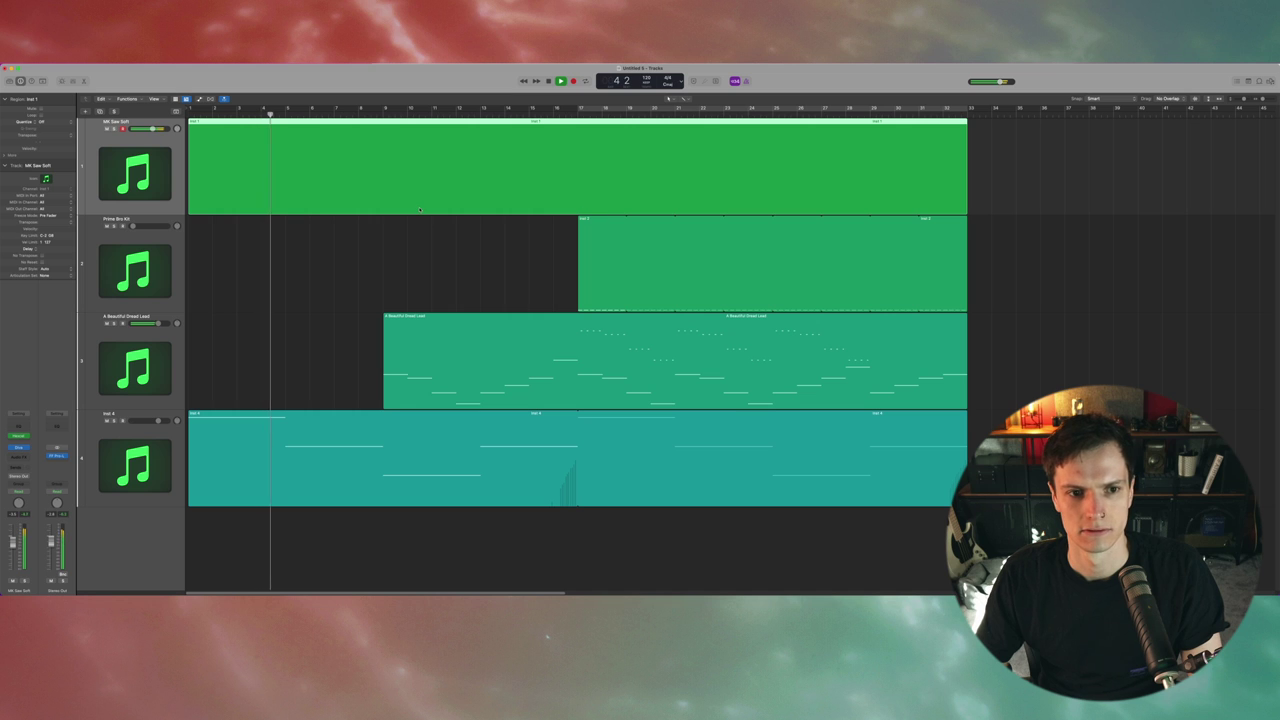
Open the lead region's notes in the editor and play it soloed.
{"action": "key", "text": "space"}
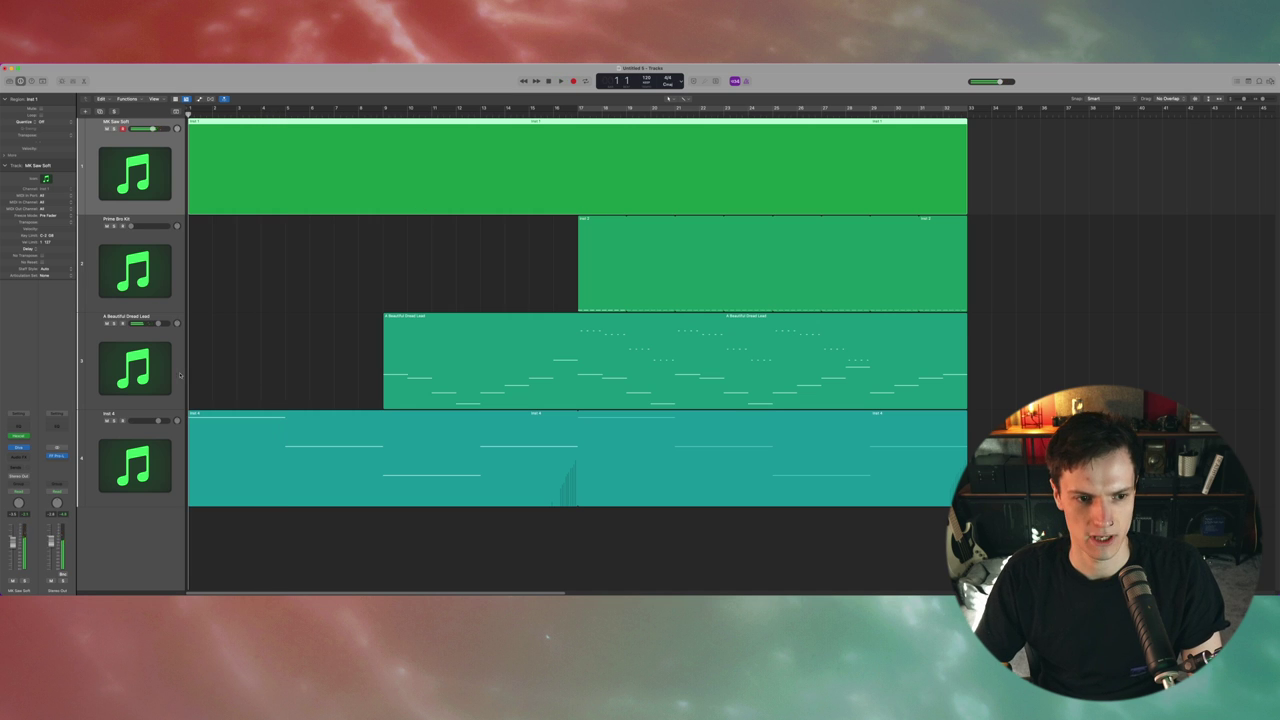
{"action": "left_click", "coordinate": [176, 373]}
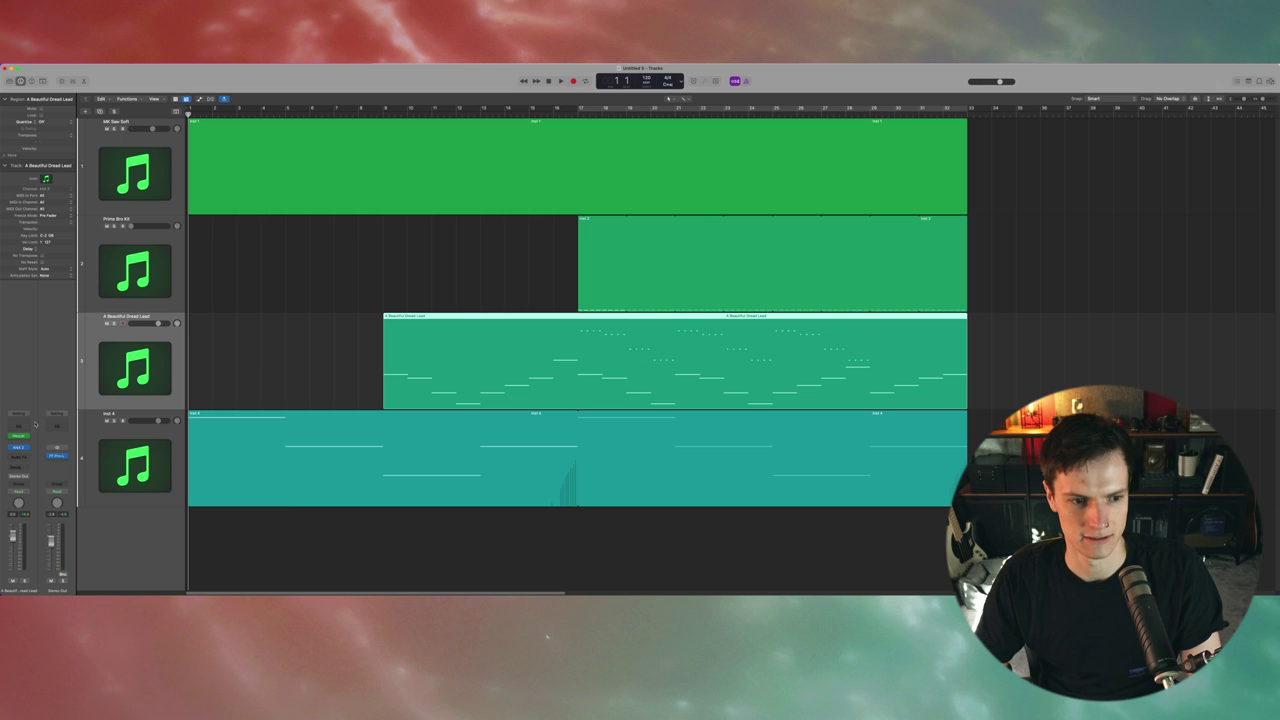
{"action": "double_click", "coordinate": [408, 385]}
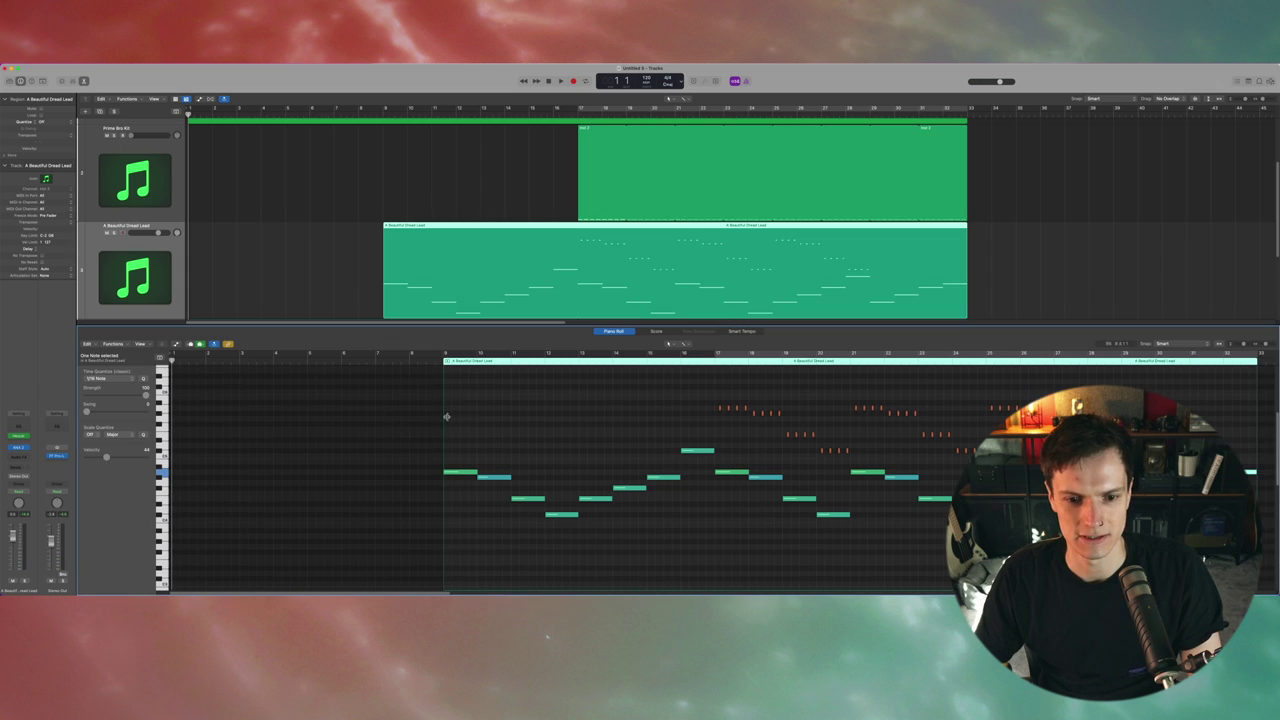
{"action": "key", "text": "space"}
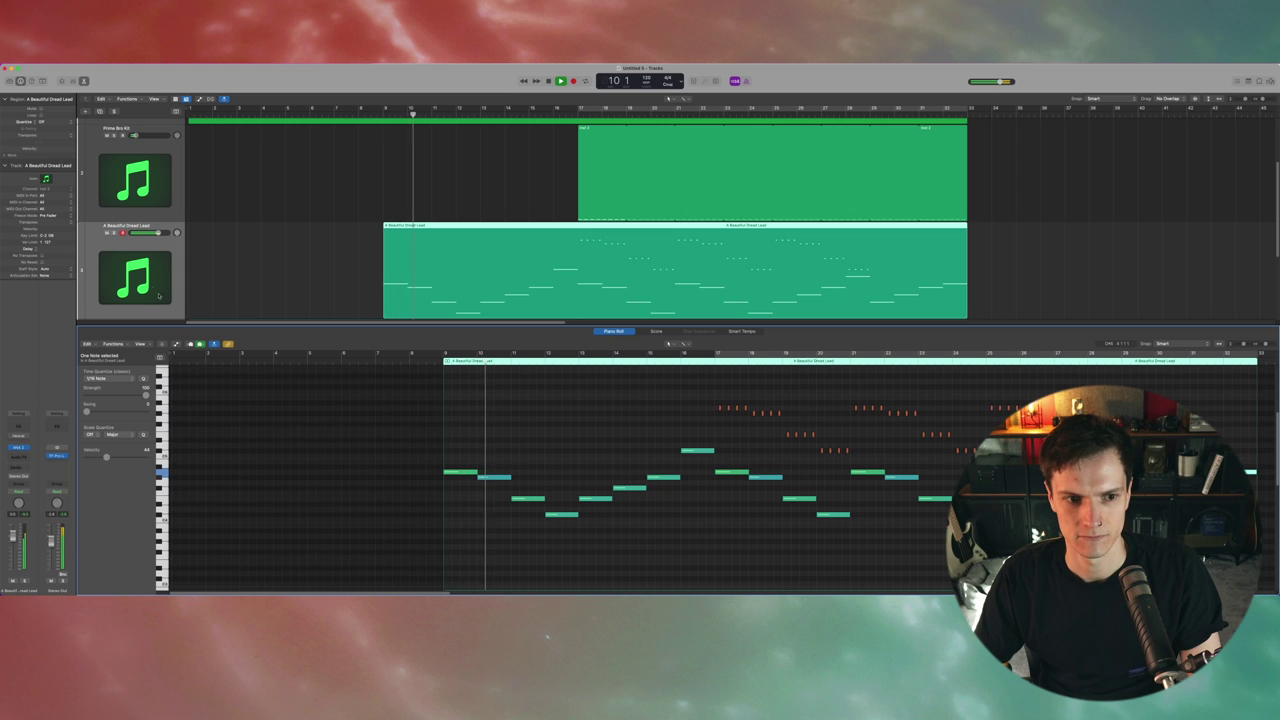
{"action": "key", "text": "s"}
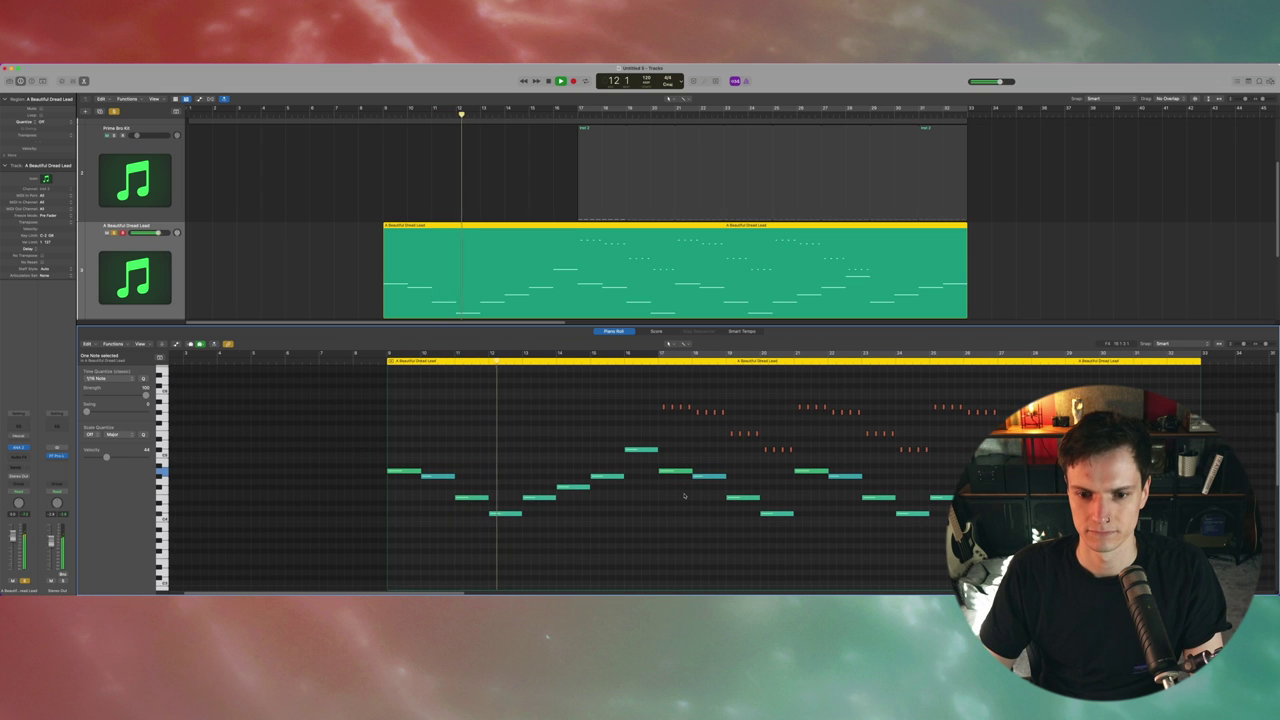
Listen from bar 17, return to the song start, and open the lead's Hexcel pattern.
{"action": "left_click", "coordinate": [652, 362]}
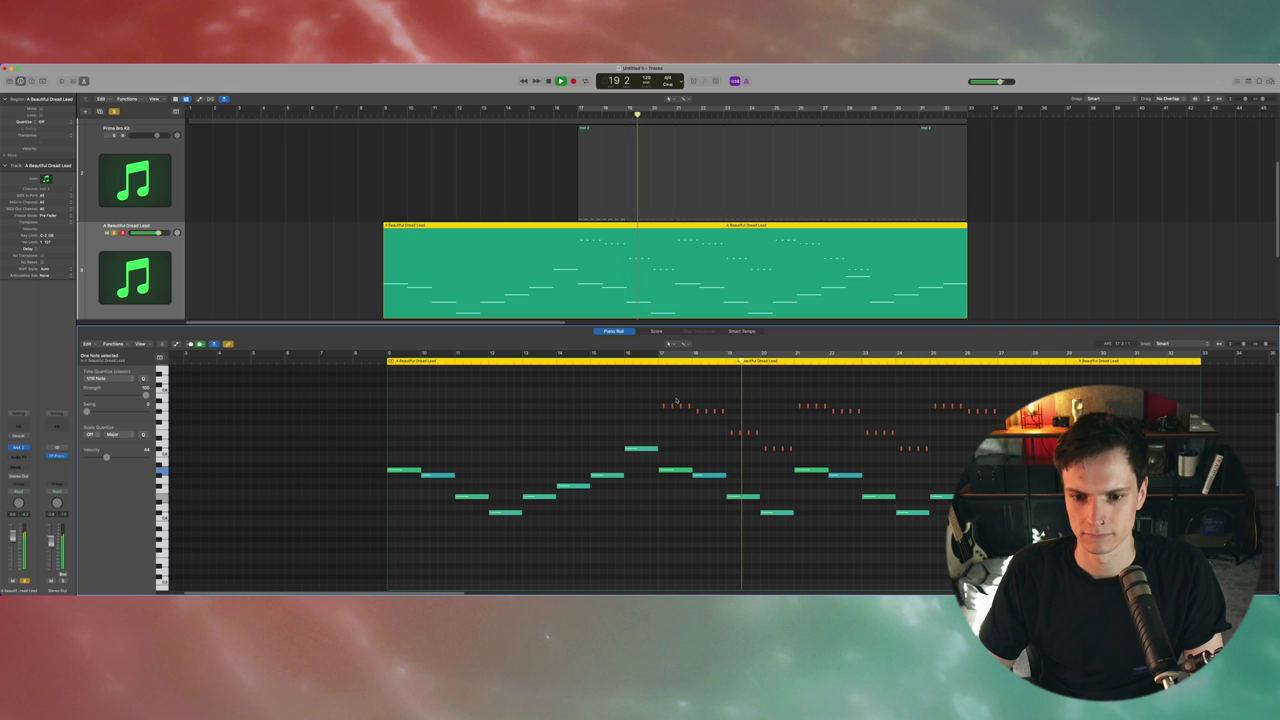
{"action": "key", "text": "space"}
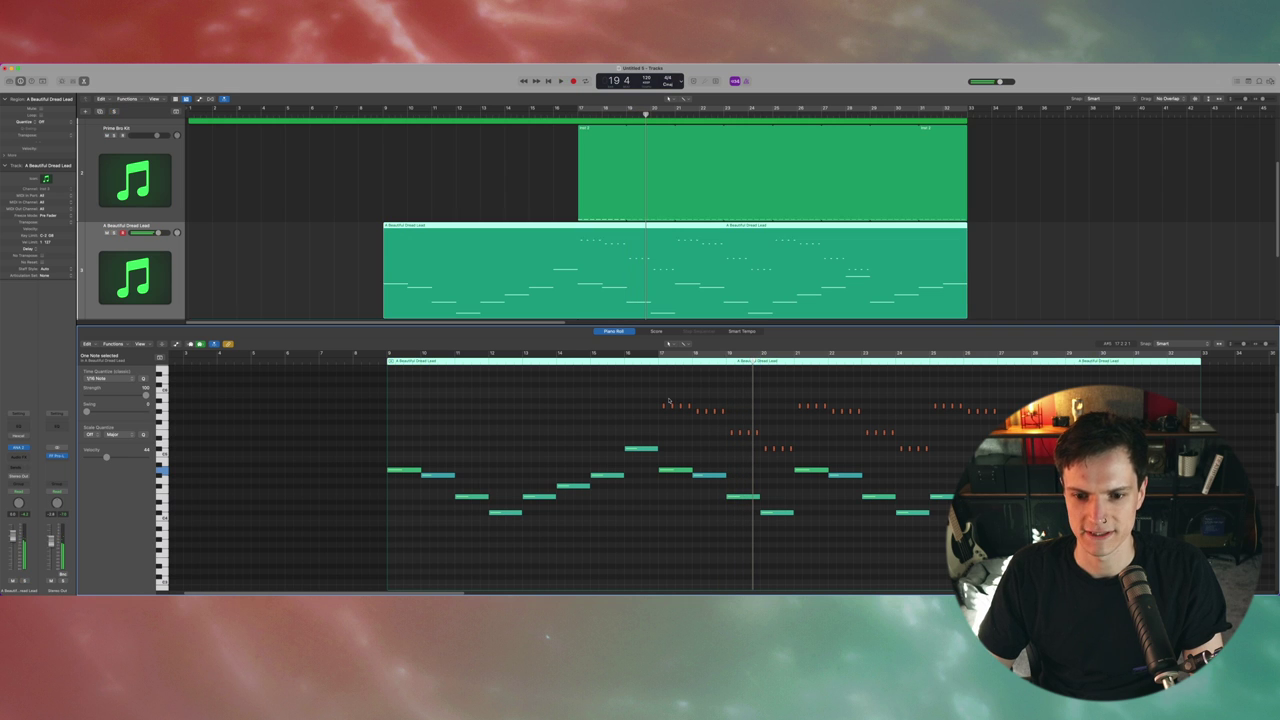
{"action": "key", "text": "Return"}
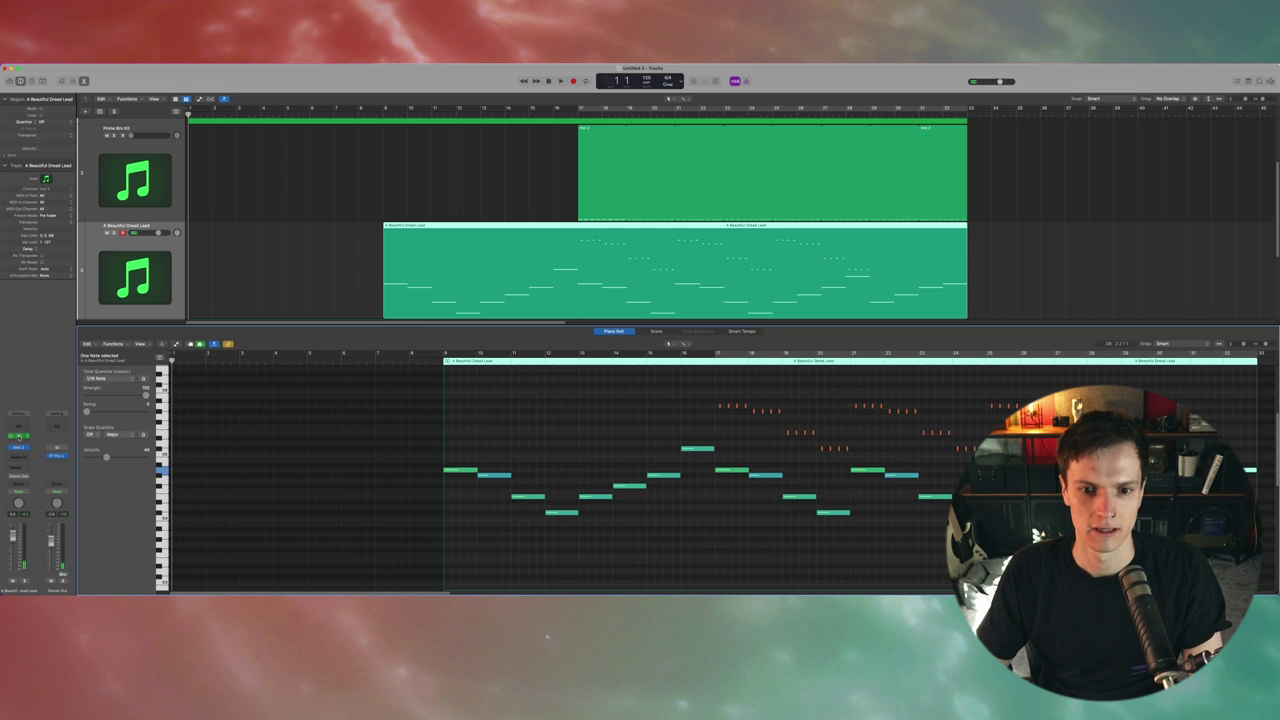
{"action": "left_click", "coordinate": [18, 437]}
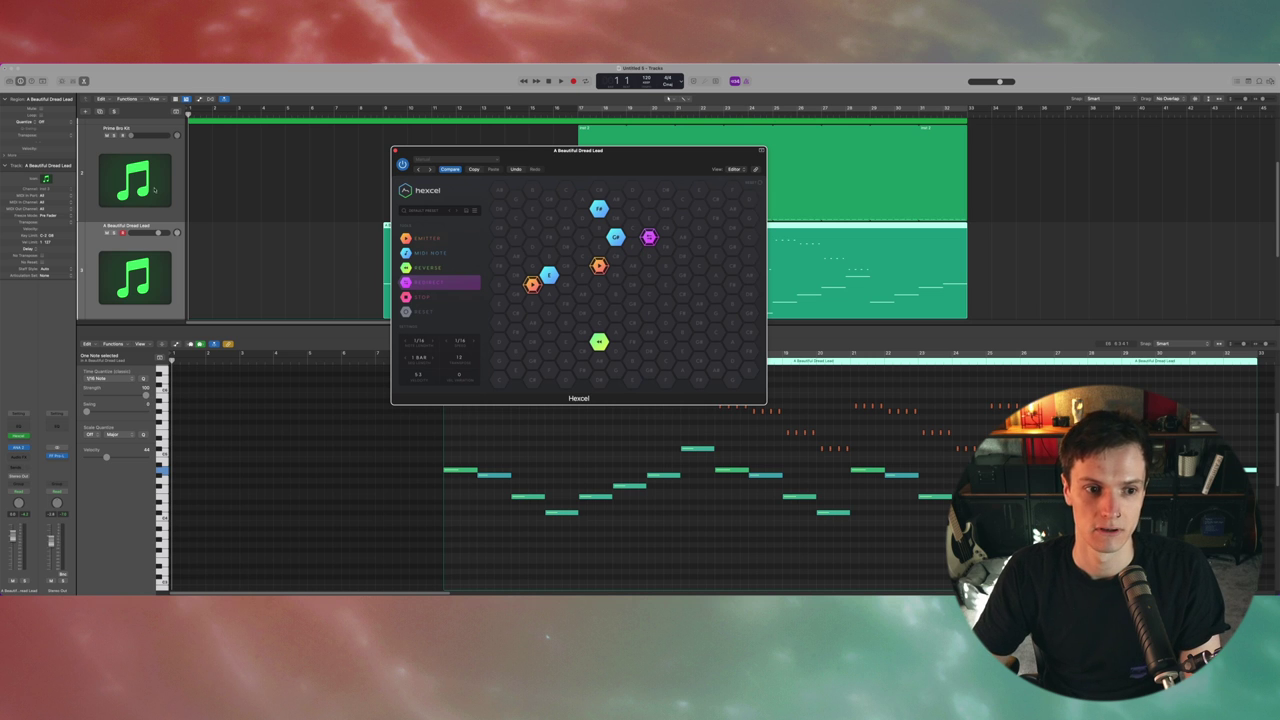
Play the lead's Hexcel pattern from the start twice, then close Hexcel with Cmd+W.
{"action": "left_click", "coordinate": [906, 314]}
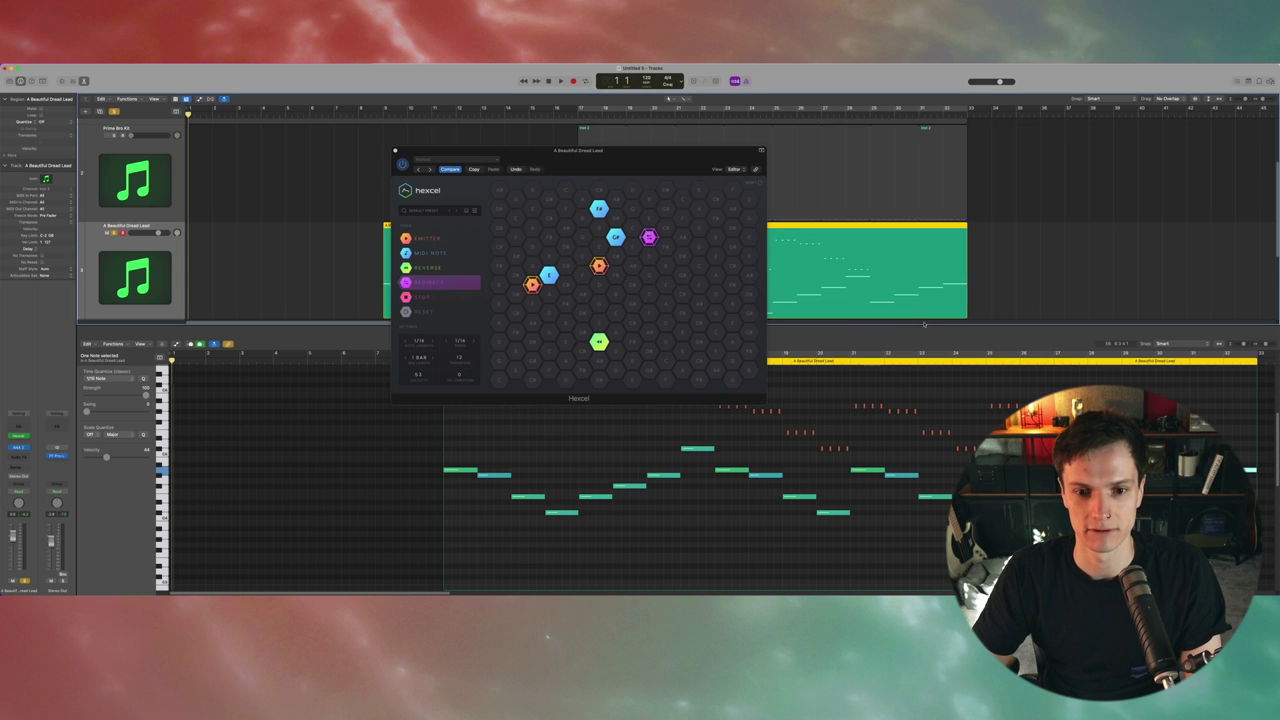
{"action": "key", "text": "space"}
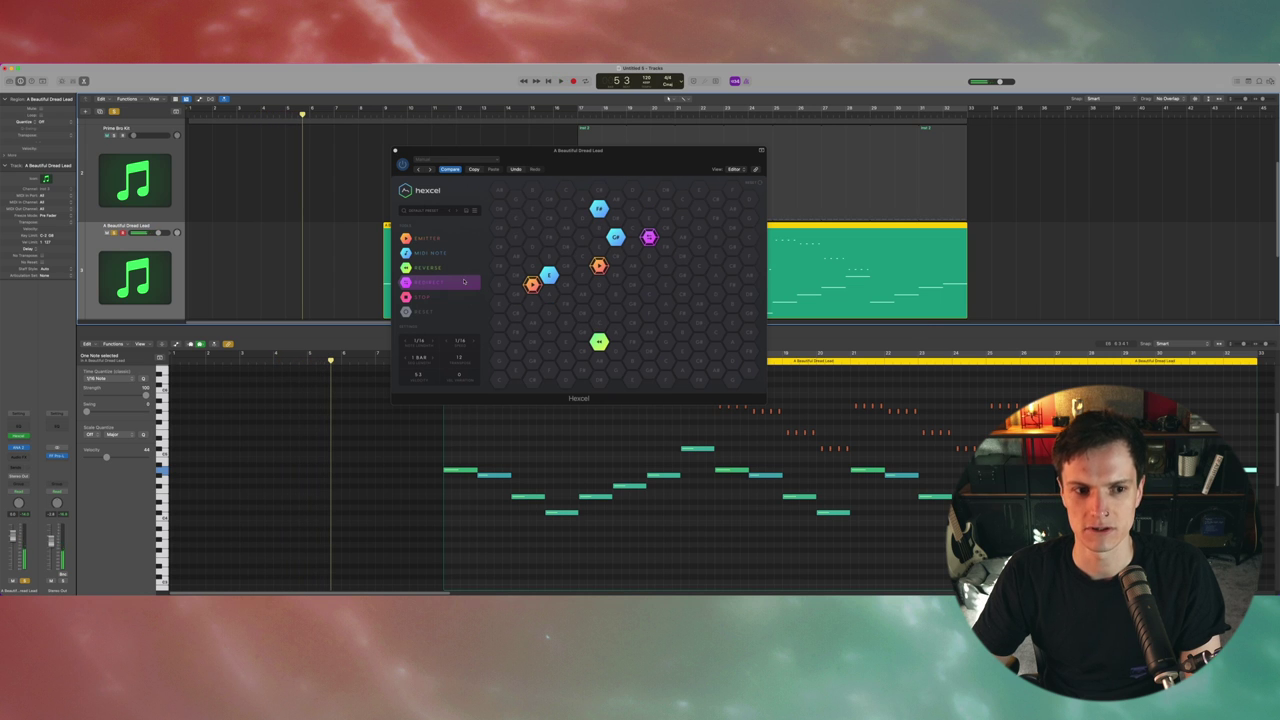
{"action": "left_click", "coordinate": [258, 260]}
{"action": "key", "text": "space"}
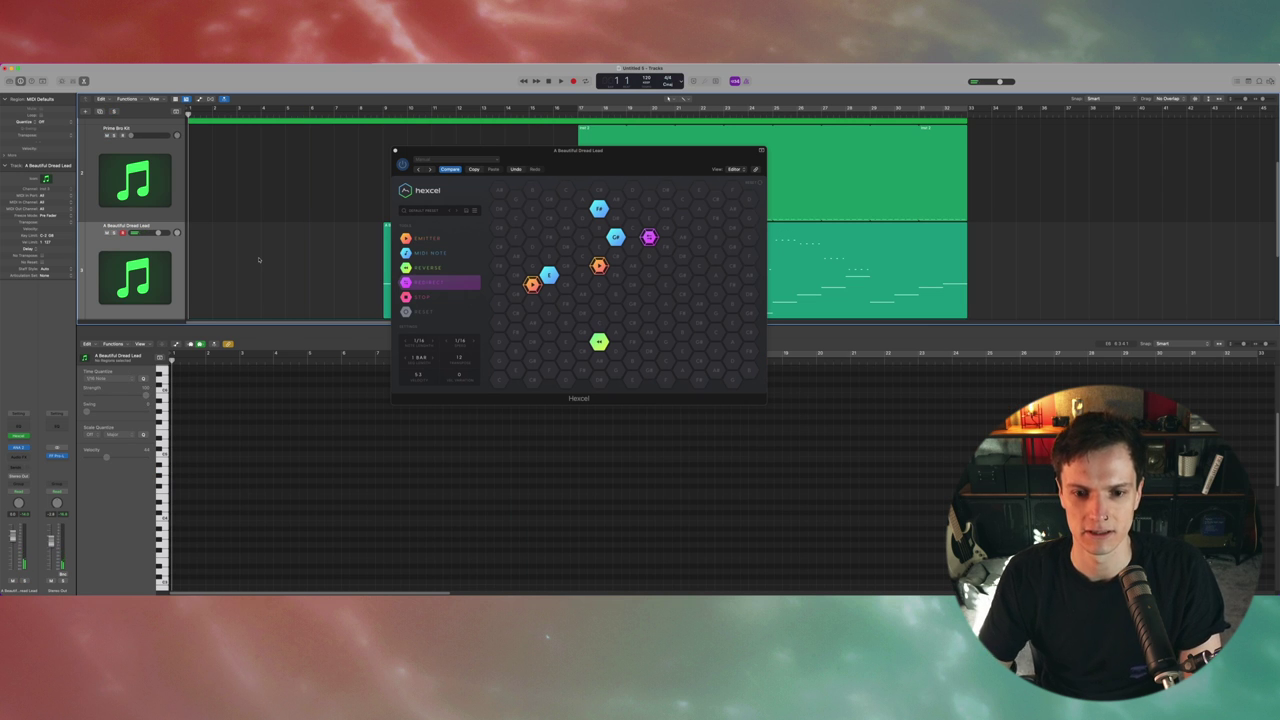
{"action": "key", "text": "space"}
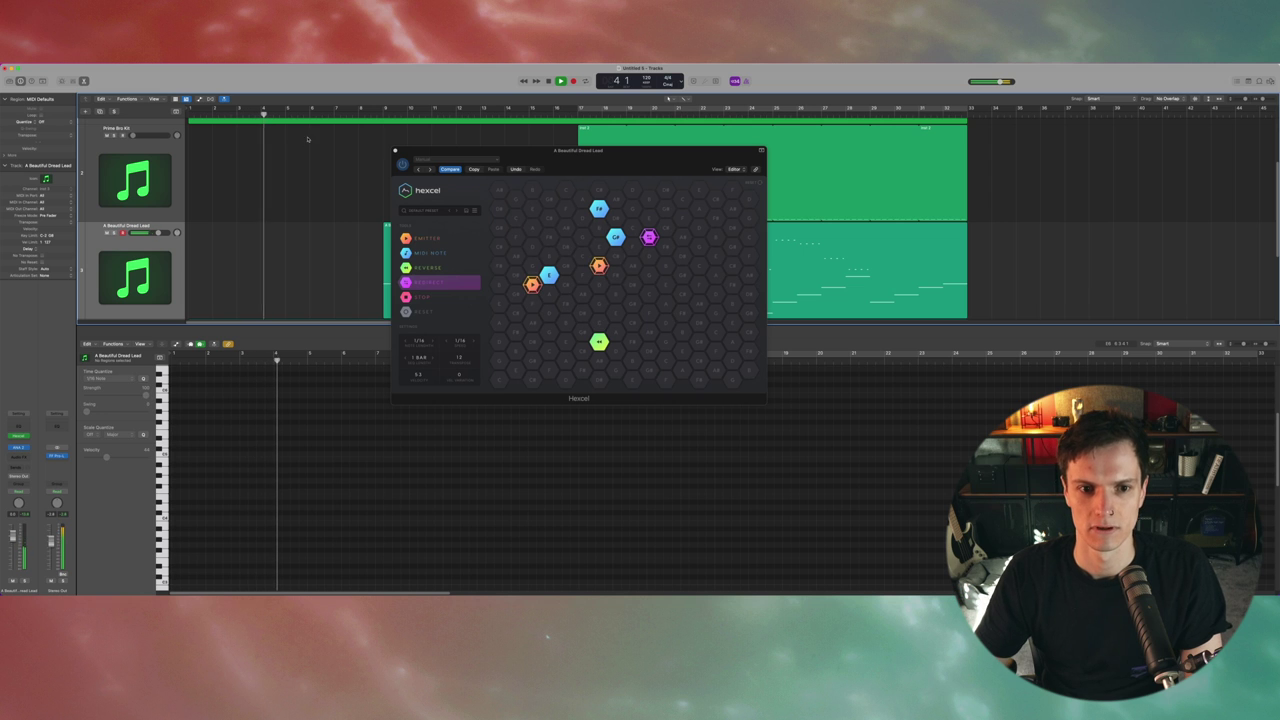
{"action": "key", "text": "space"}
{"action": "key", "text": "super+w"}
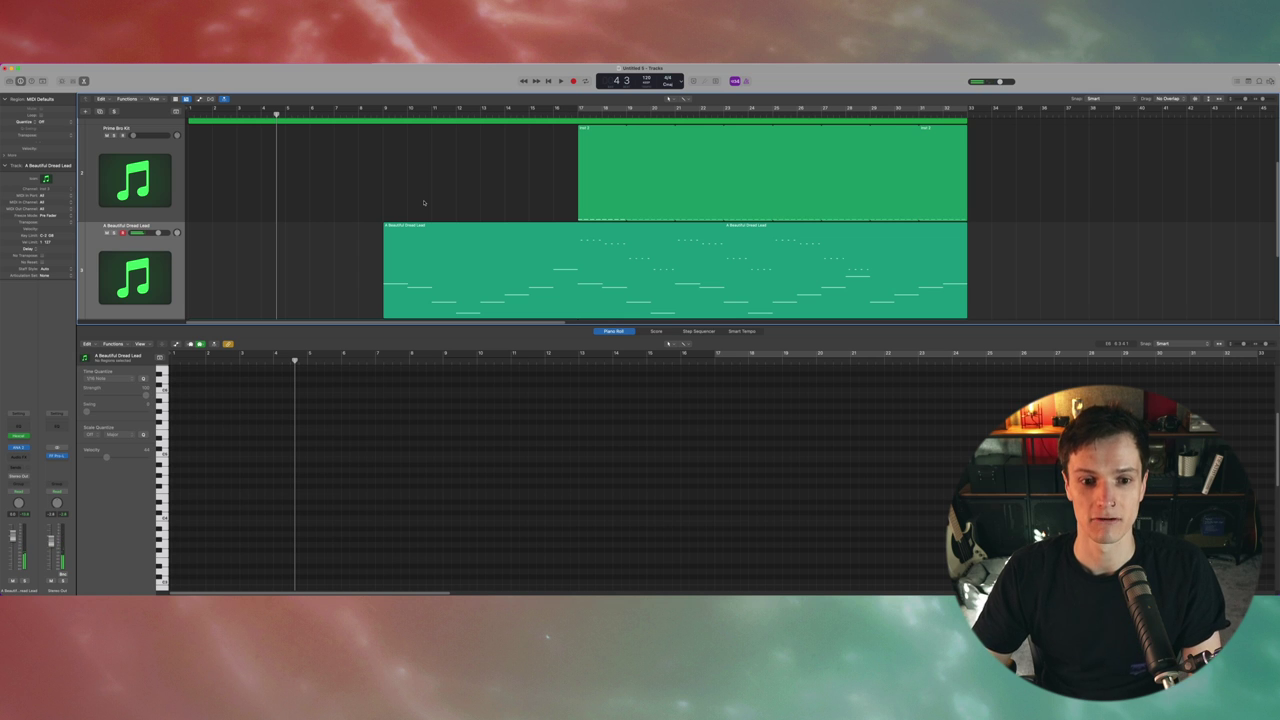
Play the lead melody from bar 8 and bar 16, then hide the editor and select Prime Bro Kit.
{"action": "left_click", "coordinate": [435, 258]}
{"action": "scroll", "coordinate": [562, 498], "scroll_direction": "right", "scroll_amount": 5}
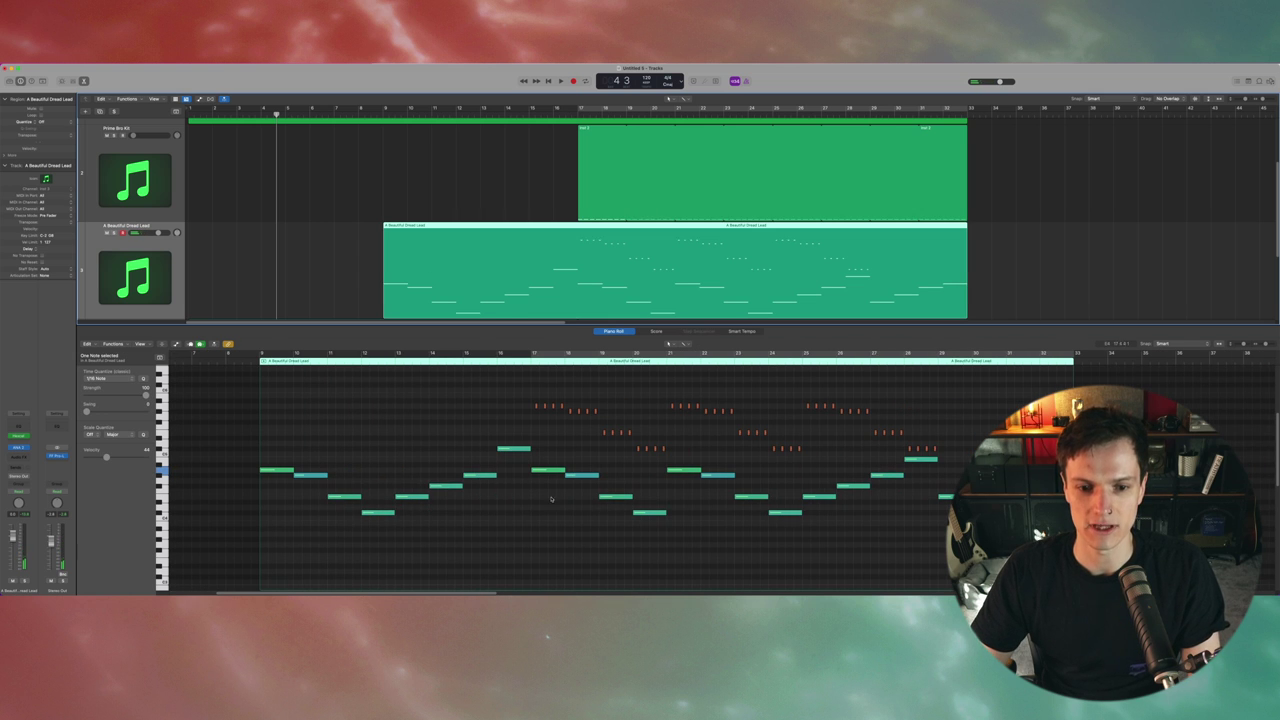
{"action": "left_click", "coordinate": [243, 357]}
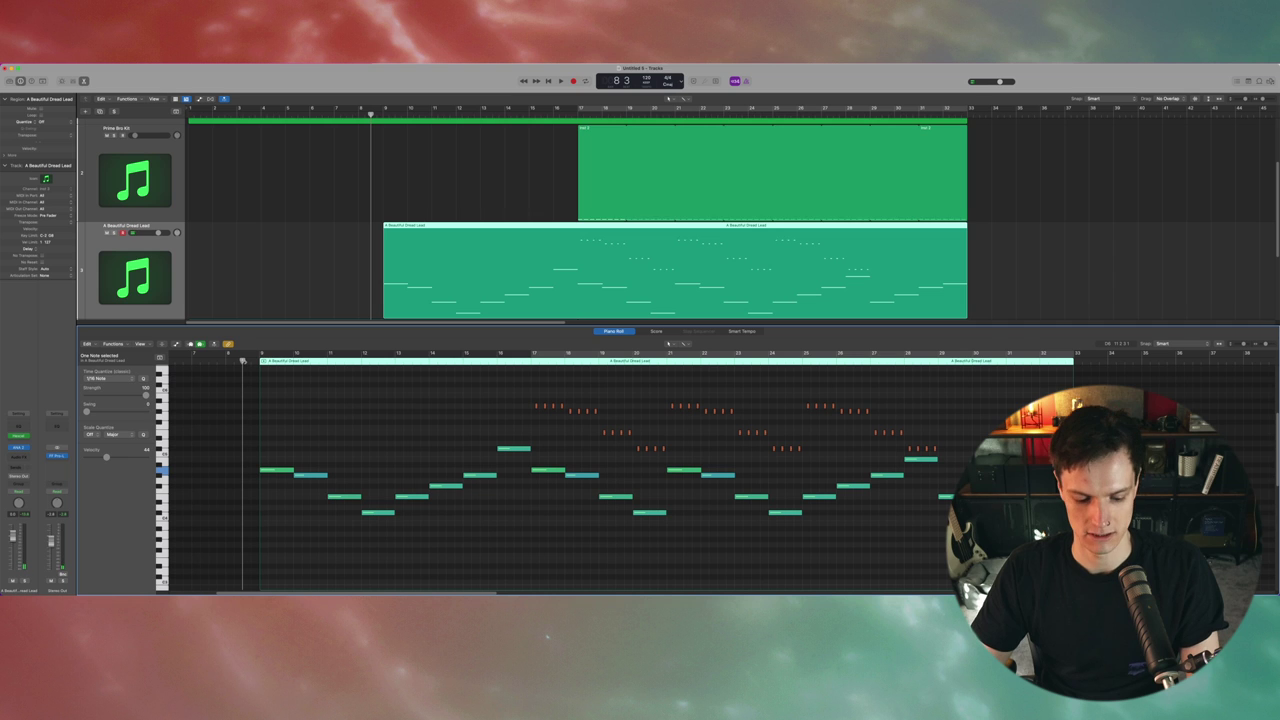
{"action": "key", "text": "space"}
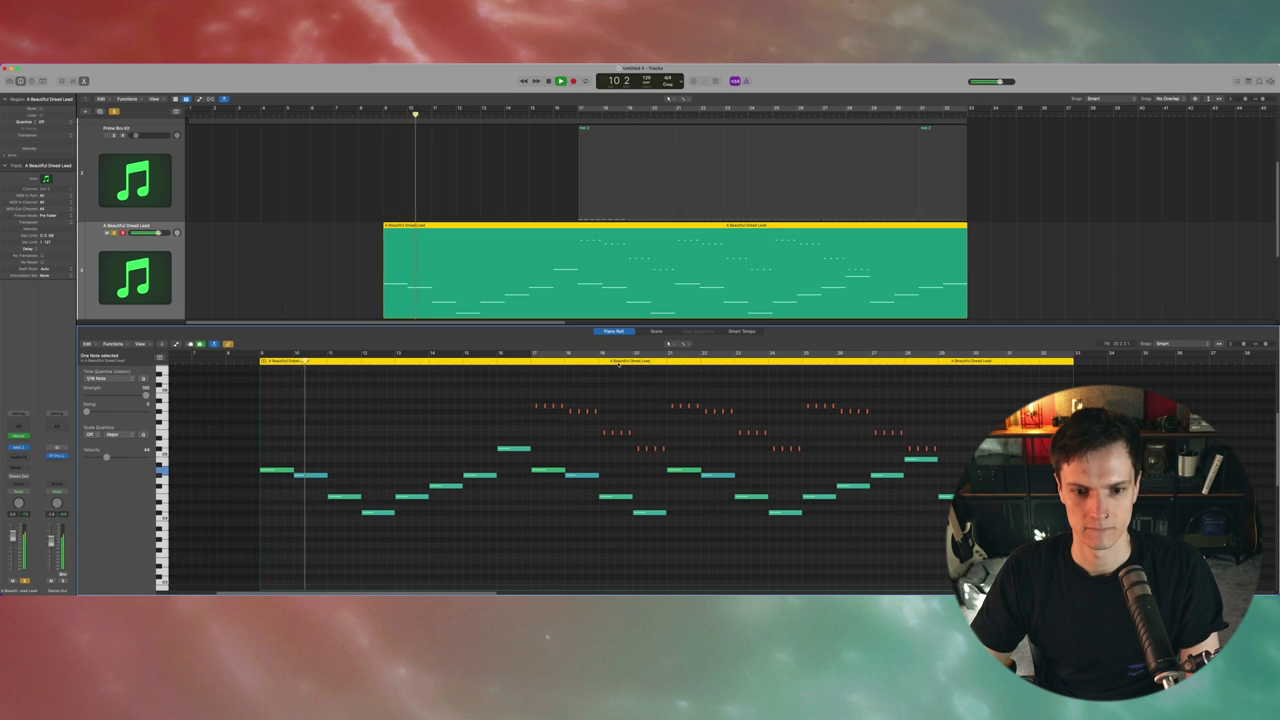
{"action": "left_click", "coordinate": [516, 358]}
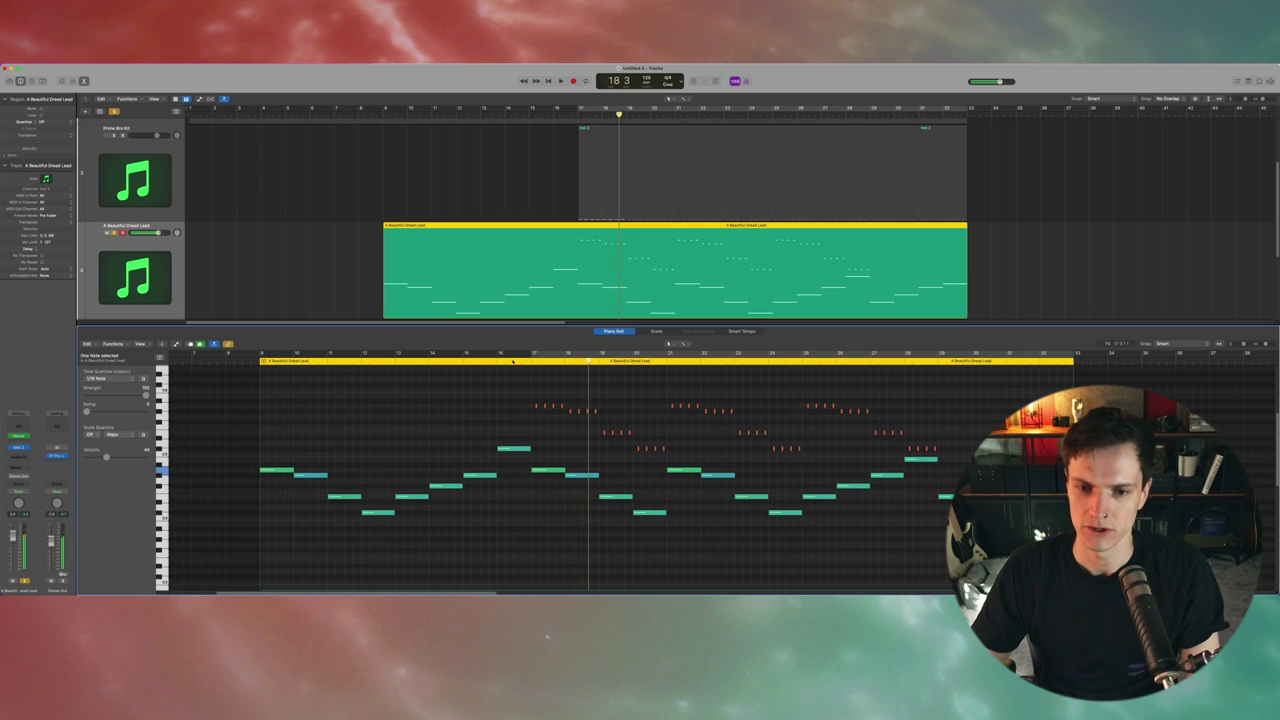
{"action": "left_click_drag", "start_coordinate": [513, 361], "coordinate": [460, 325]}
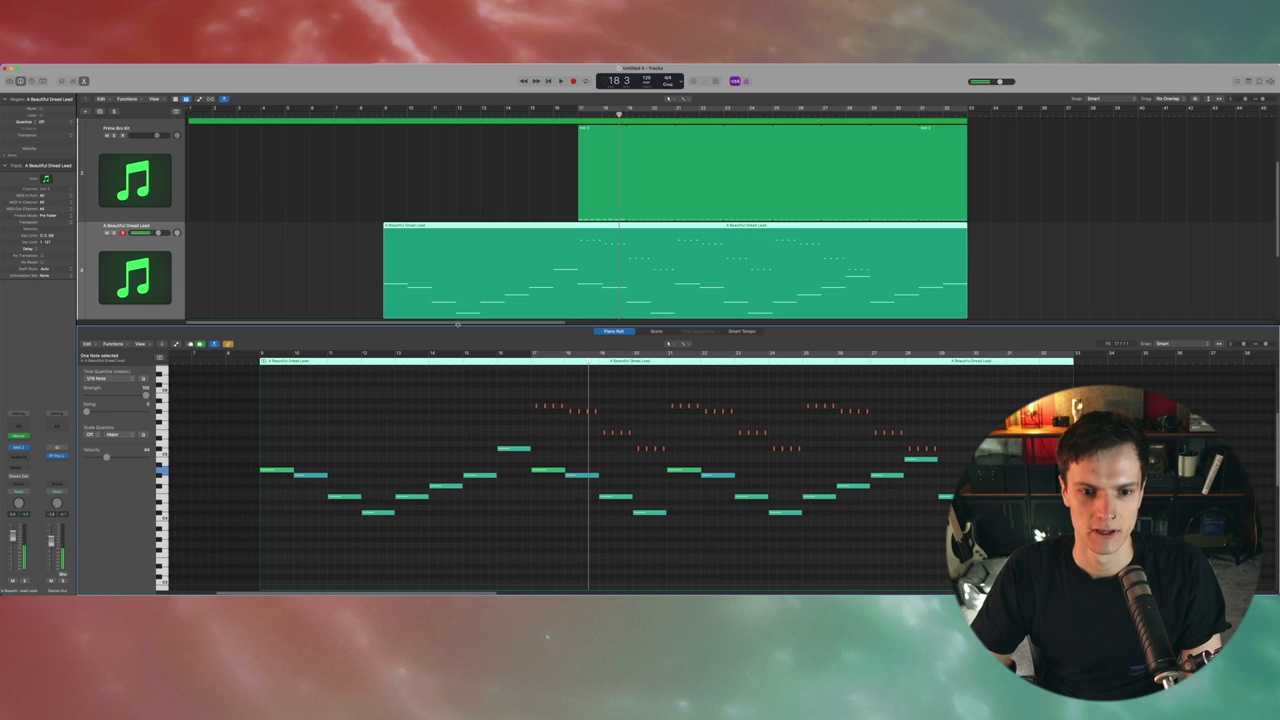
{"action": "key", "text": "e"}
{"action": "left_click", "coordinate": [147, 271]}
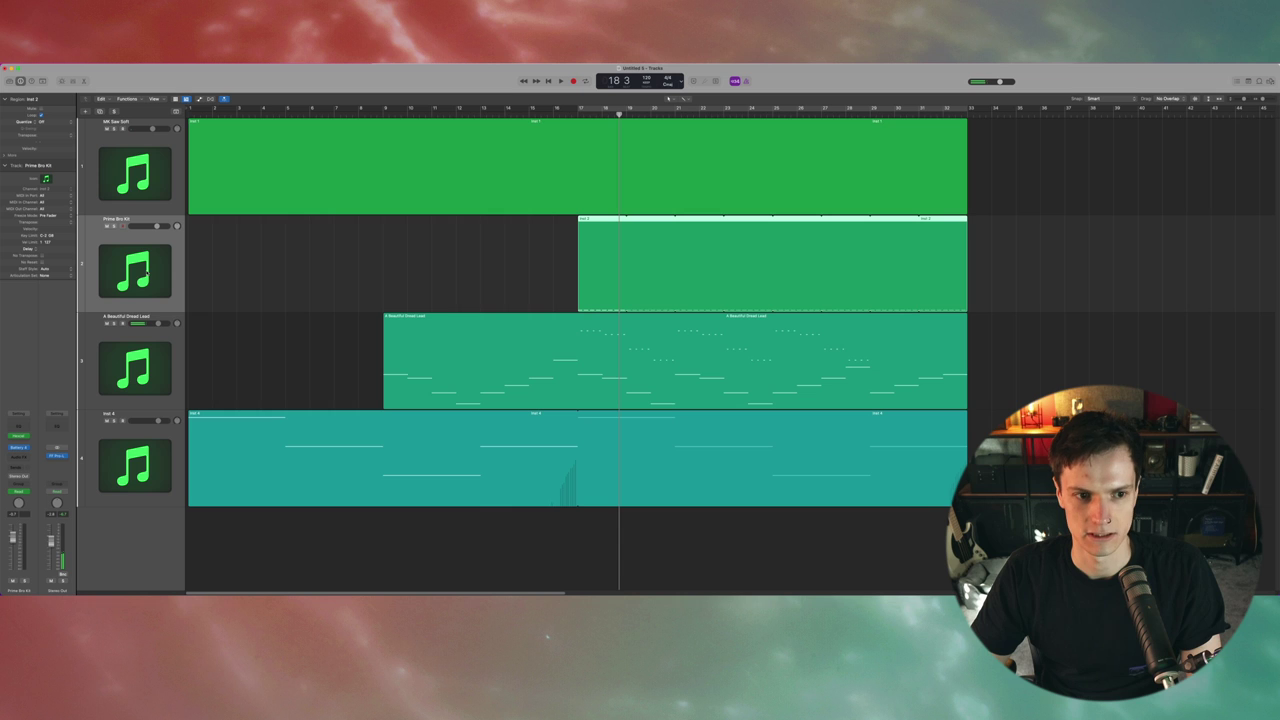
Check Battery 4 on Prime Bro Kit, then solo the drum track and play it.
{"action": "left_click", "coordinate": [19, 449]}
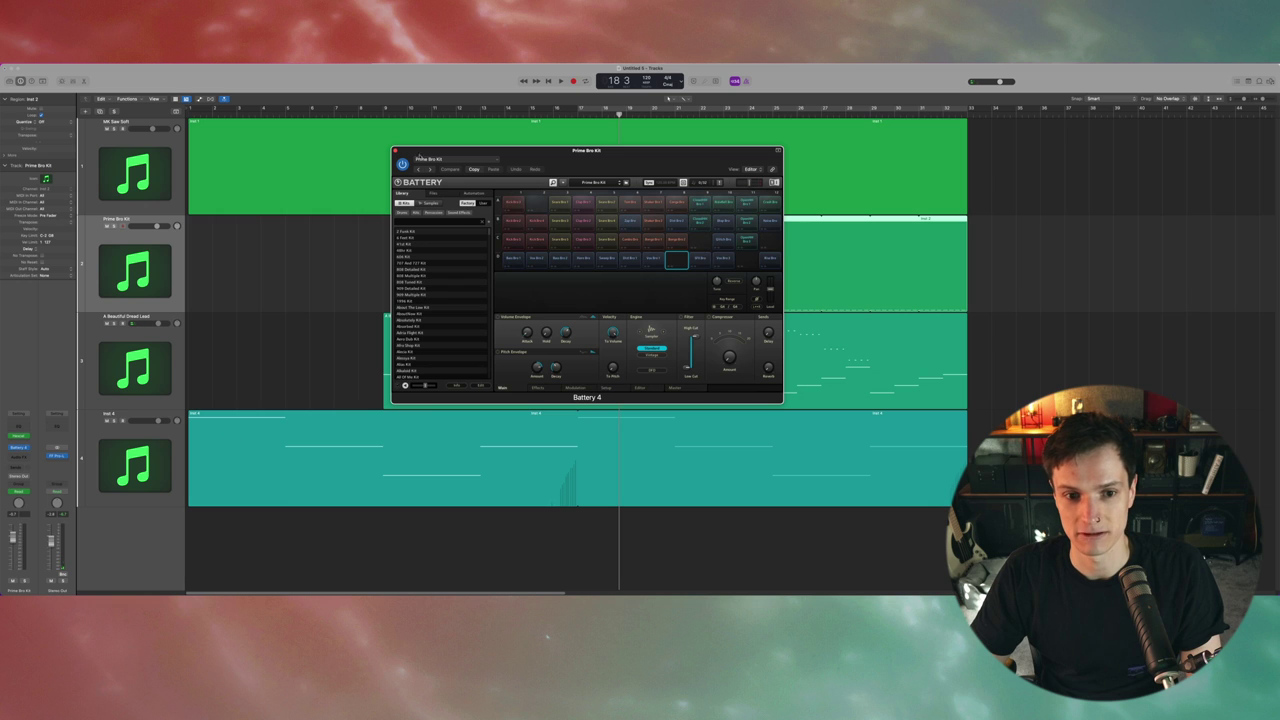
{"action": "key", "text": "super+w"}
{"action": "left_click", "coordinate": [113, 226]}
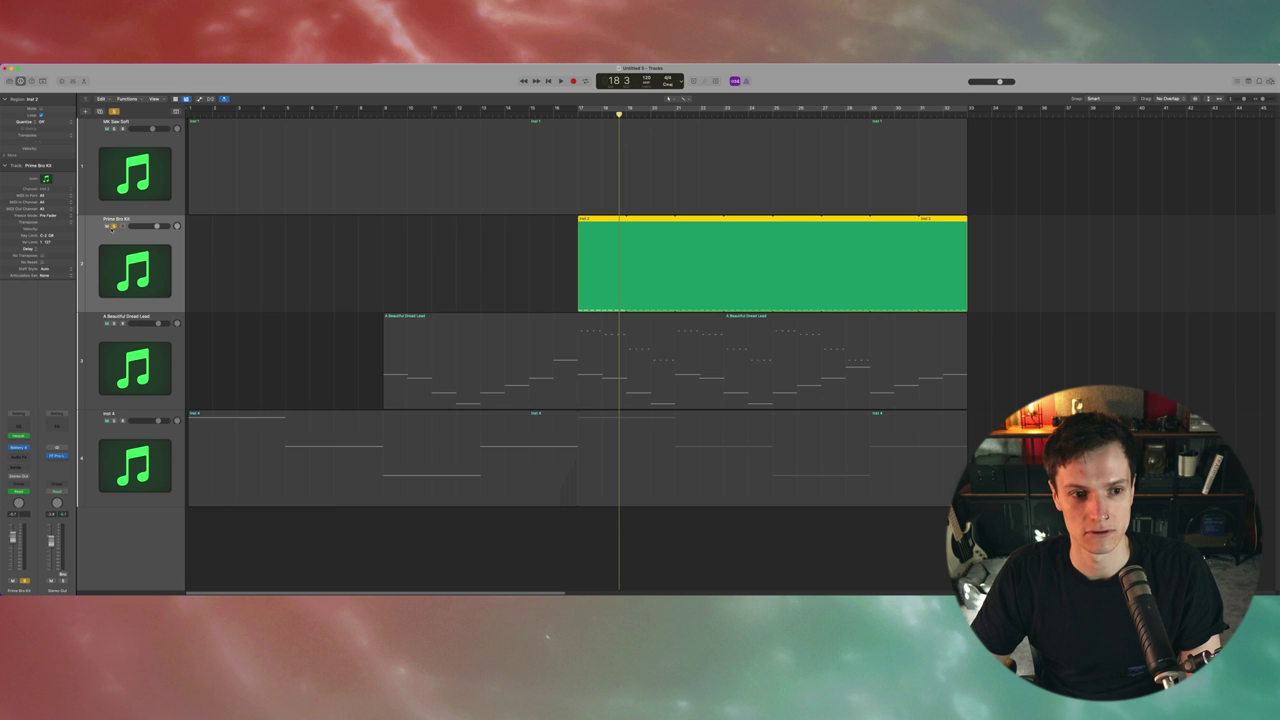
{"action": "key", "text": "space"}
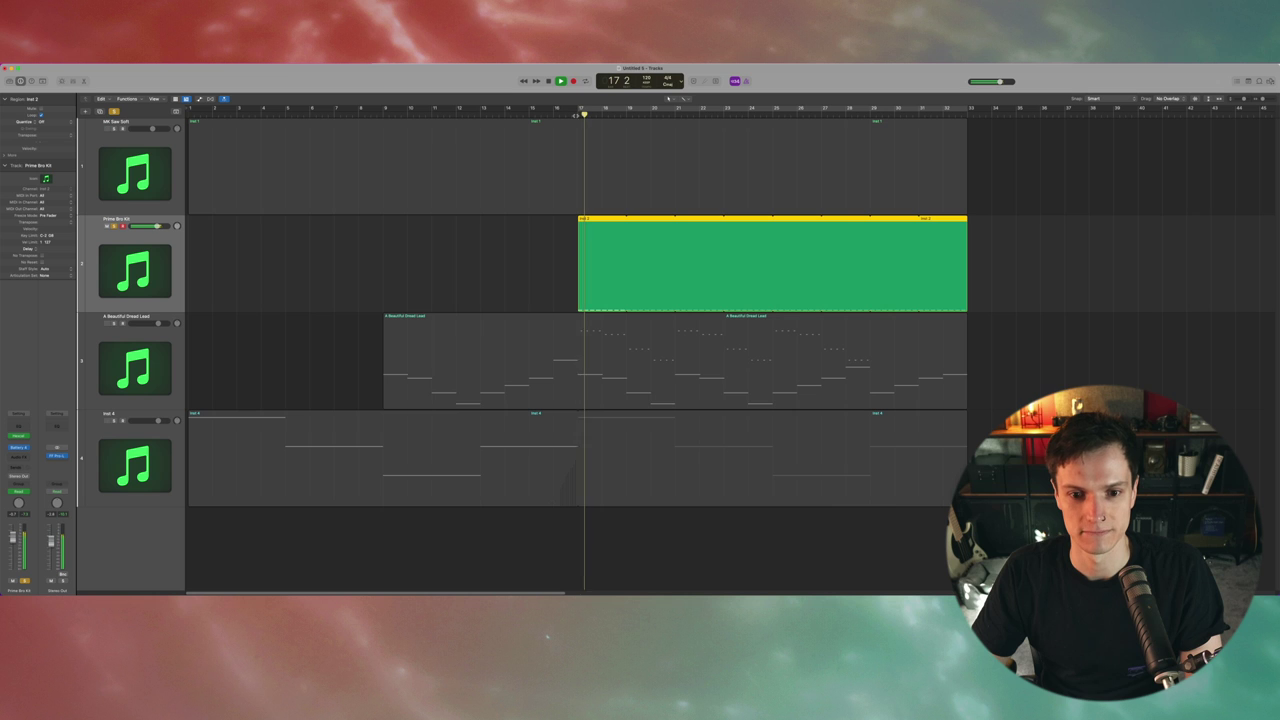
Open the drum region's notes in the piano roll, stop playback near bar 20, and clear the selection.
{"action": "double_click", "coordinate": [604, 258]}
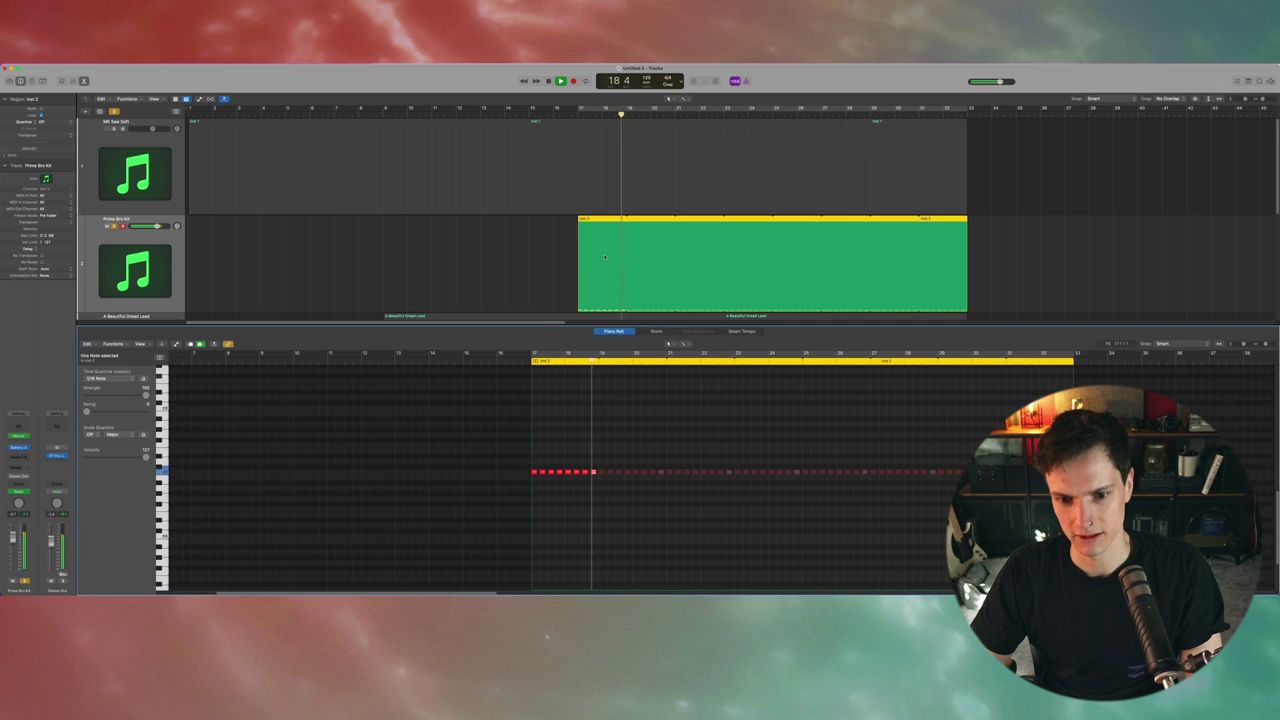
{"action": "scroll", "coordinate": [649, 443], "scroll_direction": "up", "scroll_amount": 2}
{"action": "scroll", "coordinate": [649, 443], "scroll_direction": "down", "scroll_amount": 2}
{"action": "scroll", "coordinate": [649, 443], "scroll_direction": "up", "scroll_amount": 5}
{"action": "scroll", "coordinate": [645, 442], "scroll_direction": "right", "scroll_amount": 2}
{"action": "key", "text": "space"}
{"action": "scroll", "coordinate": [640, 441], "scroll_direction": "down", "scroll_amount": 1}
{"action": "left_click", "coordinate": [632, 440]}
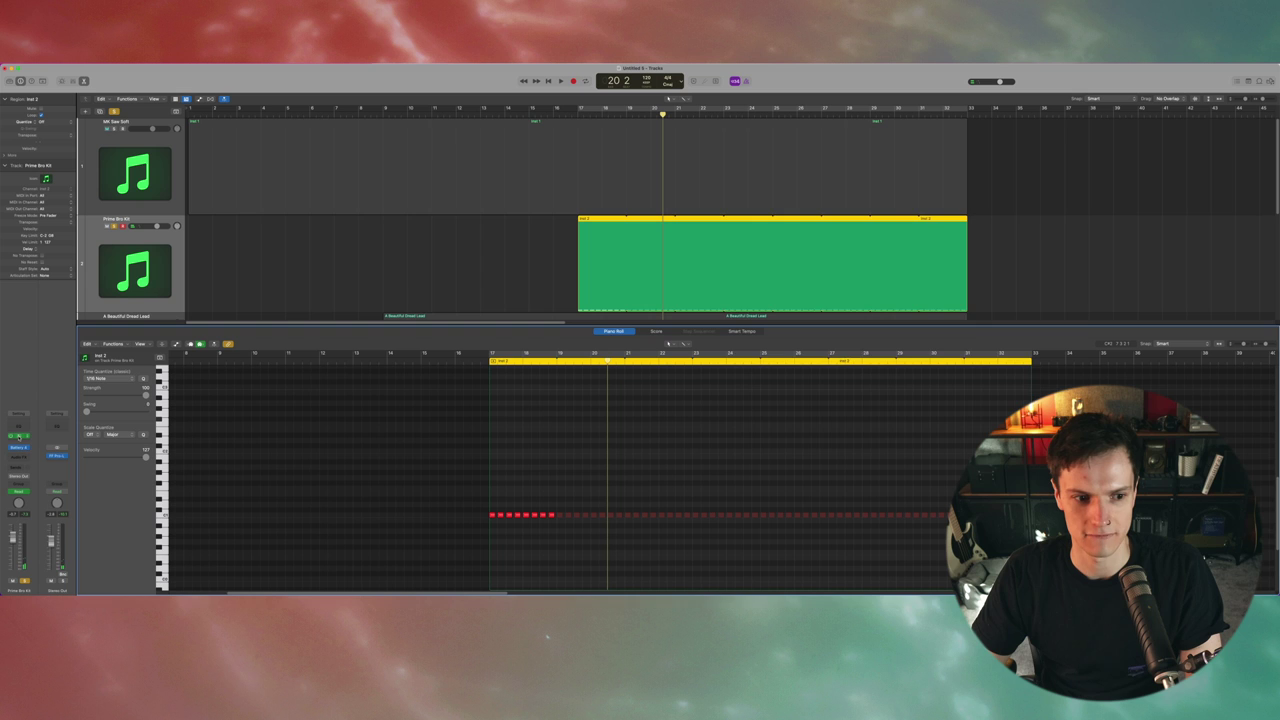
Show Hexcel on the Prime Bro Kit drums, set the playhead to bar 16, and check Battery 4.
{"action": "left_click", "coordinate": [18, 436]}
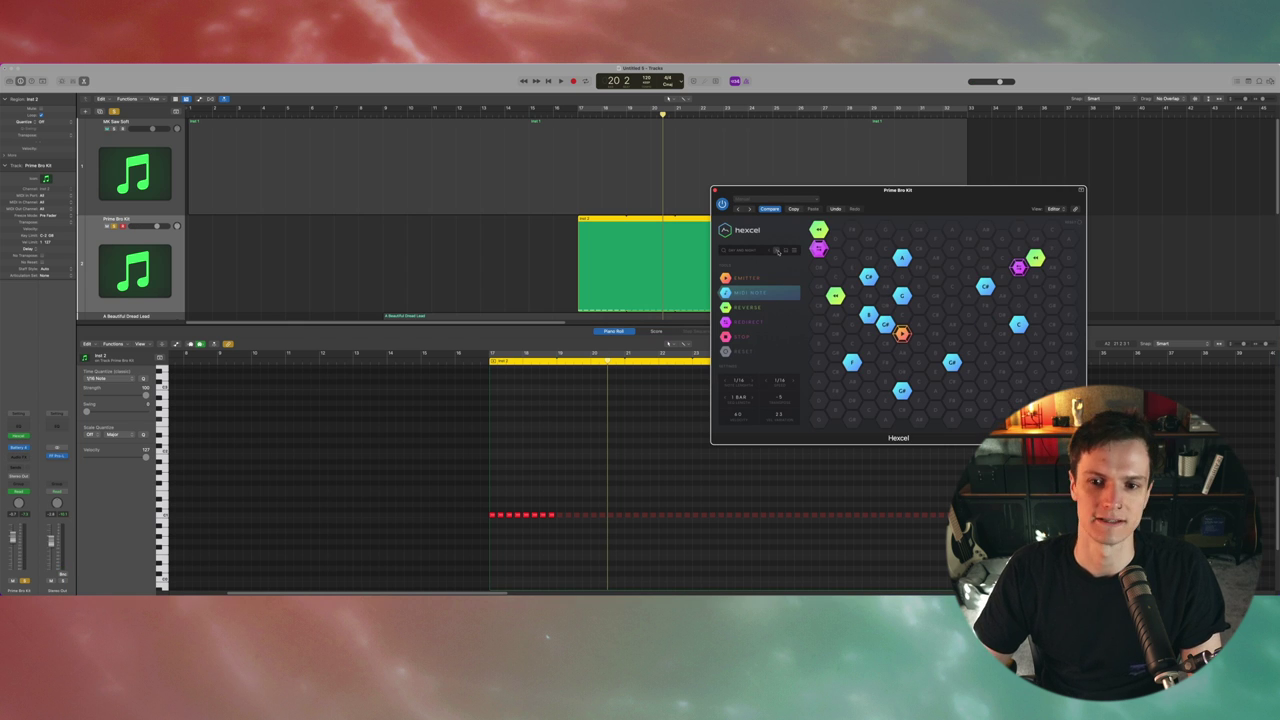
{"action": "left_click", "coordinate": [550, 114]}
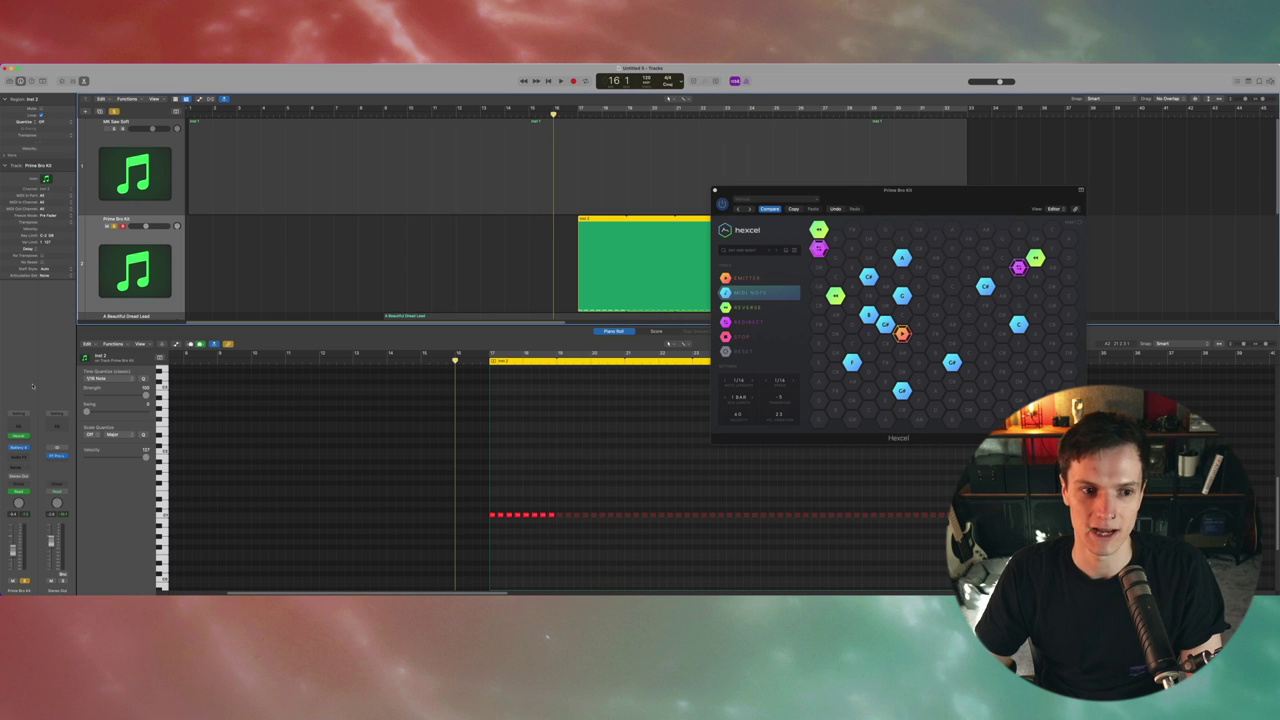
{"action": "left_click", "coordinate": [18, 447]}
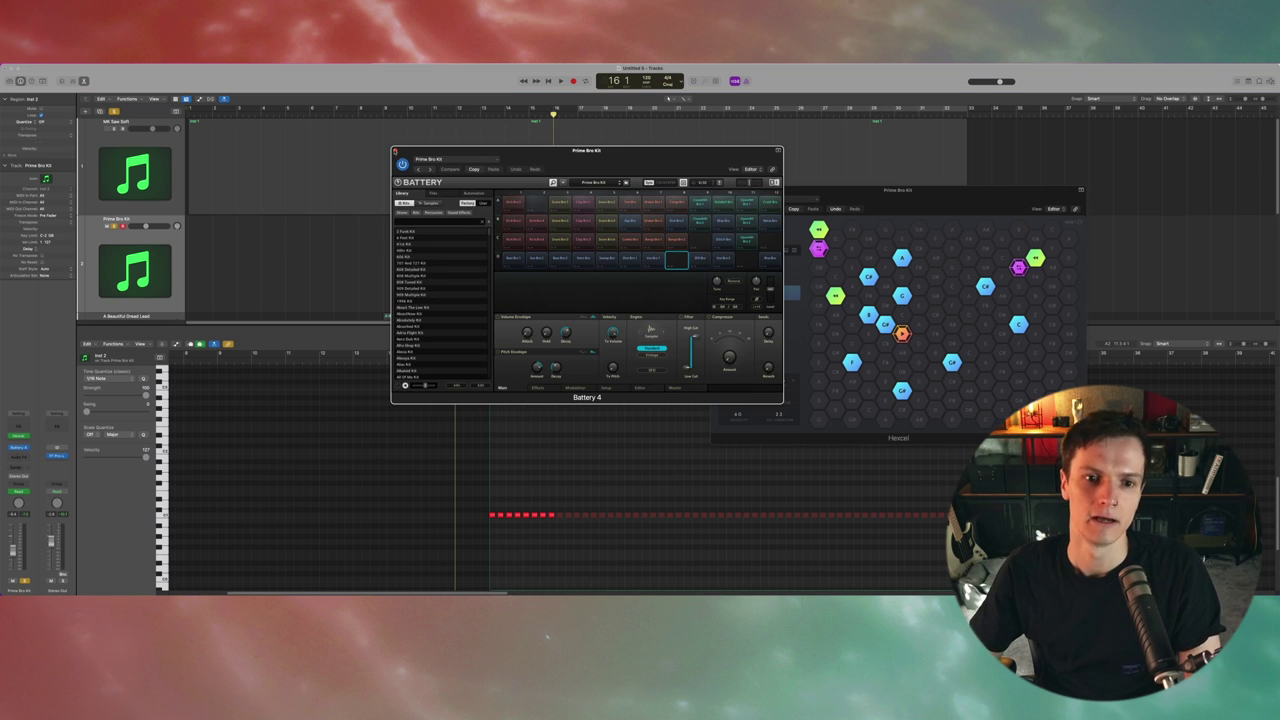
{"action": "key", "text": "super+w"}
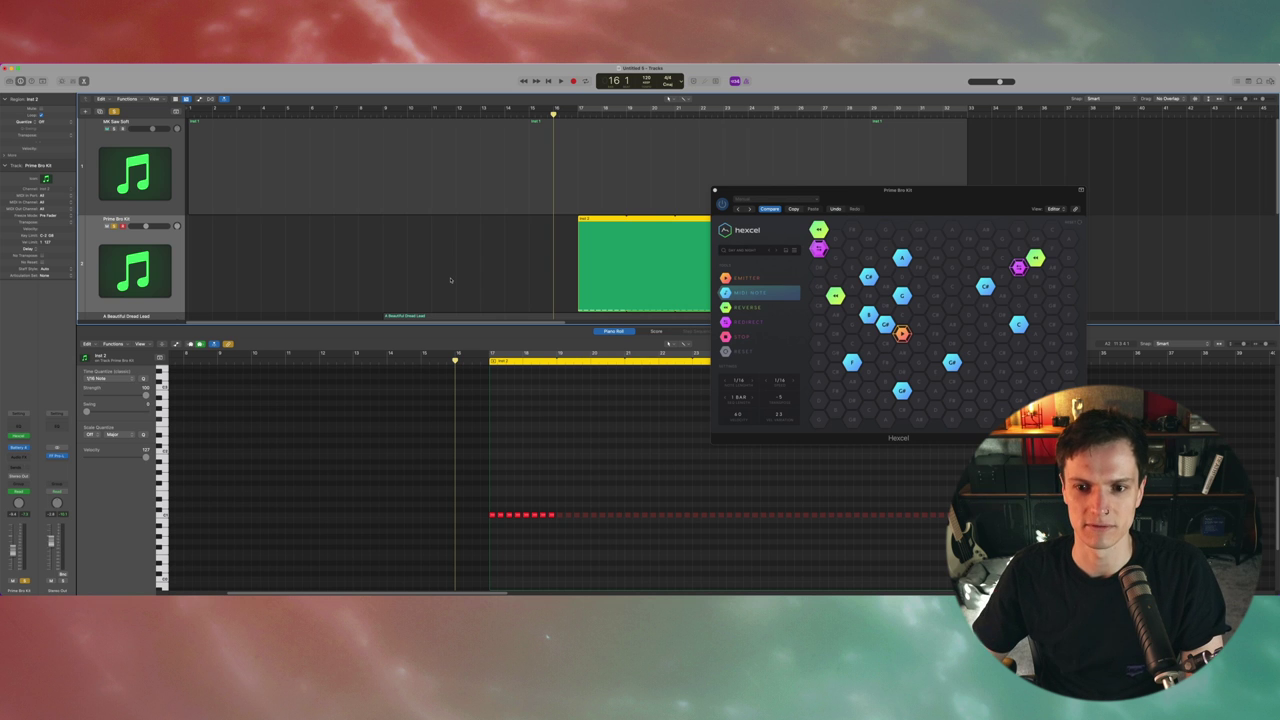